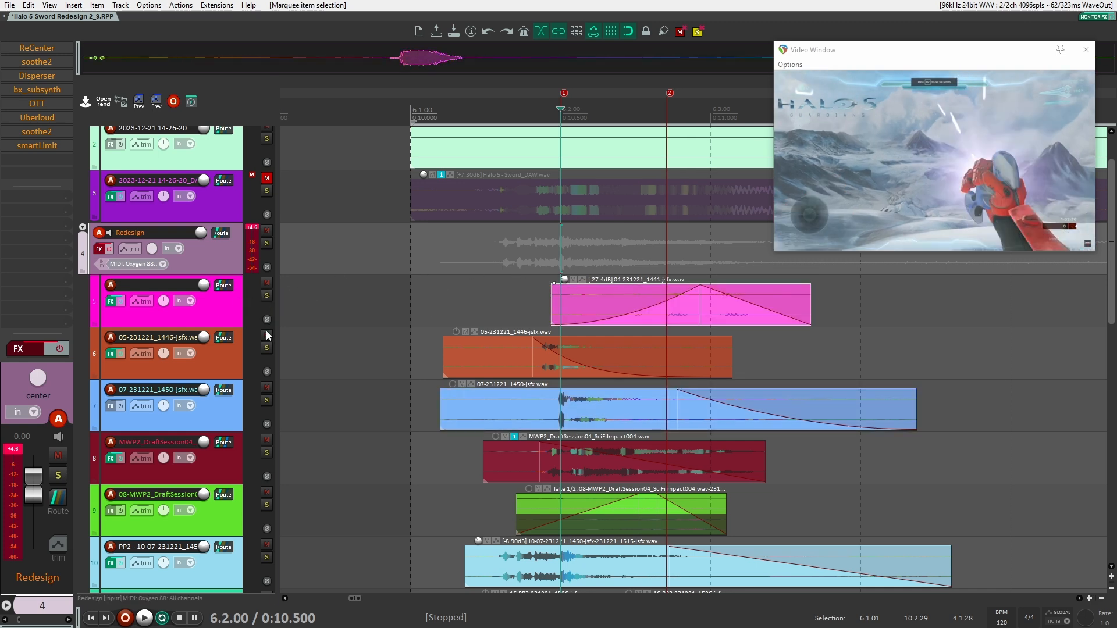
Solo the 05-231221_1446-jsfx track and play the layer from near the start of the 0:10 section
{"action": "left_click", "coordinate": [267, 348]}
{"action": "left_click", "coordinate": [436, 307]}
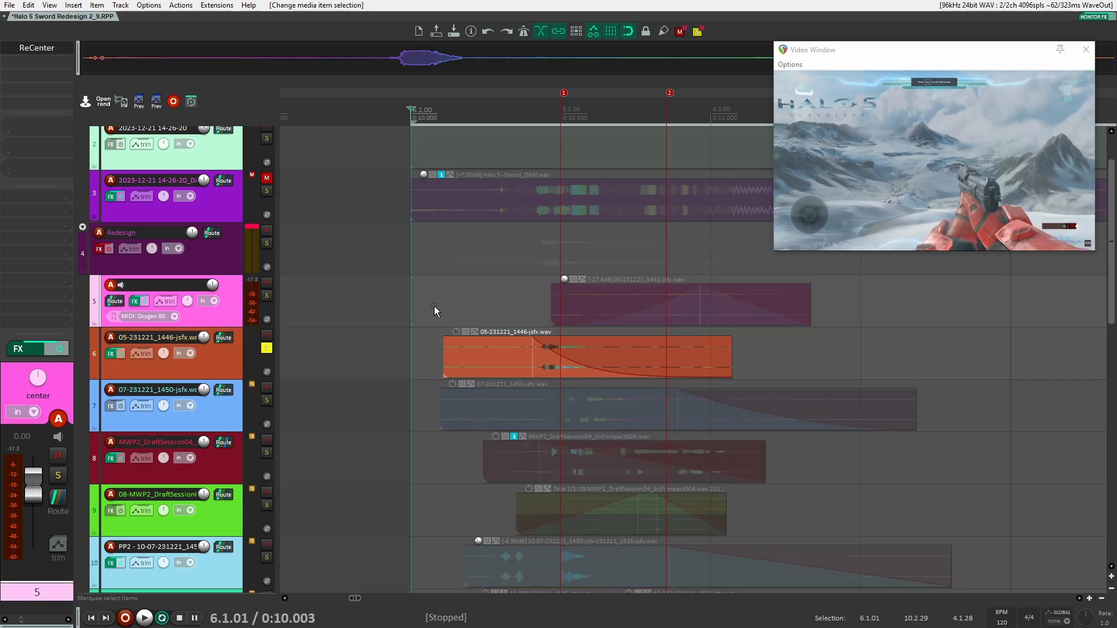
{"action": "key", "text": "space"}
{"action": "left_click", "coordinate": [221, 365]}
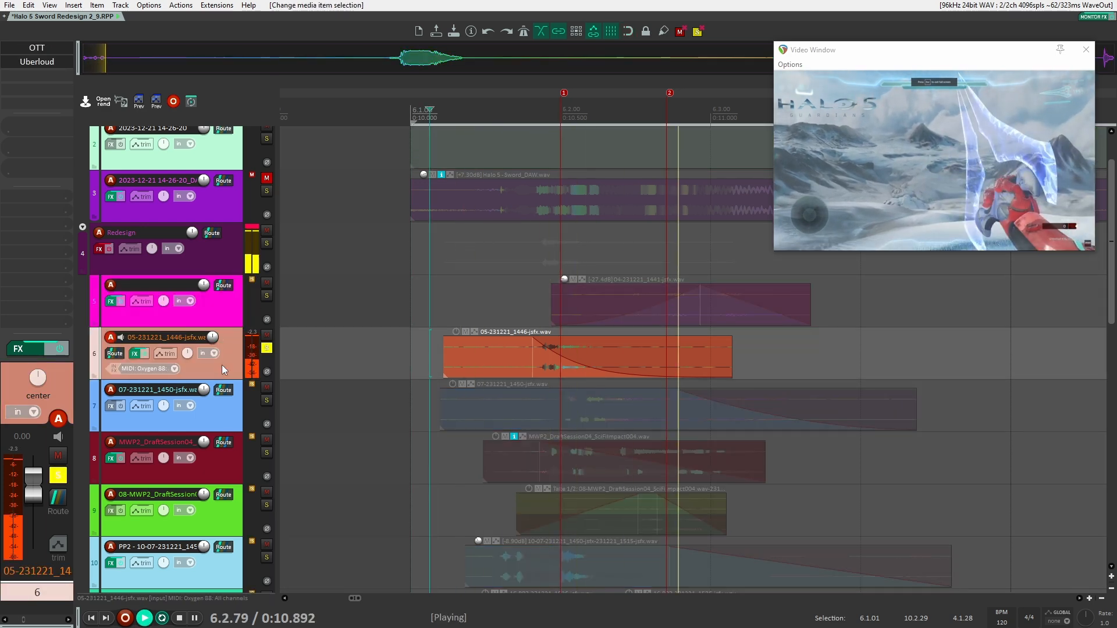
{"action": "key", "text": "space"}
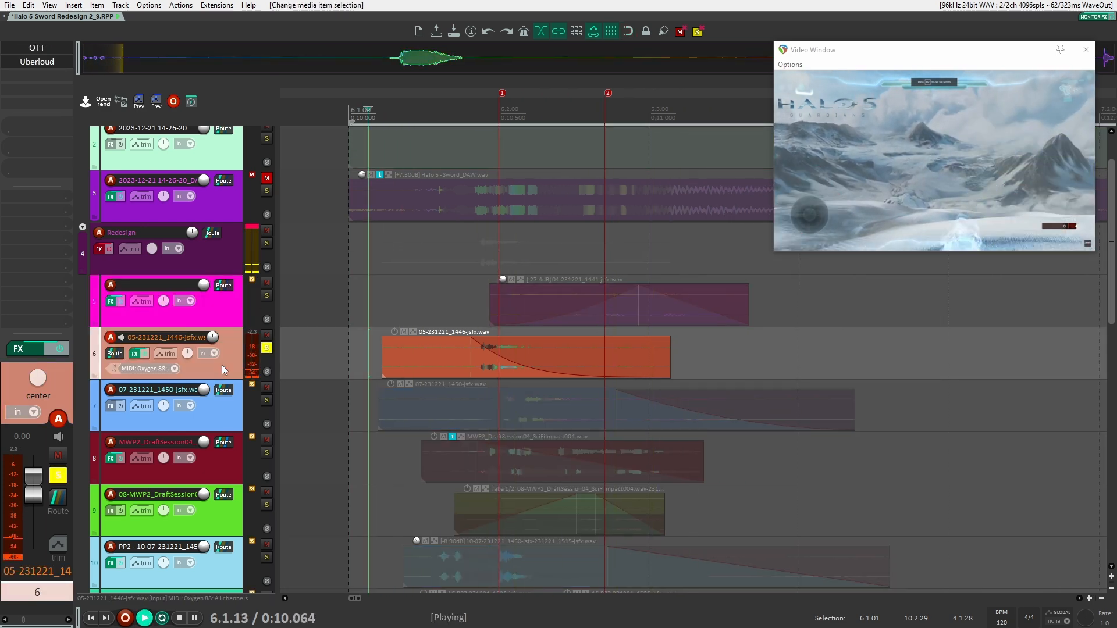
{"action": "key", "text": "space"}
{"action": "key", "text": "space"}
{"action": "key", "text": "space"}
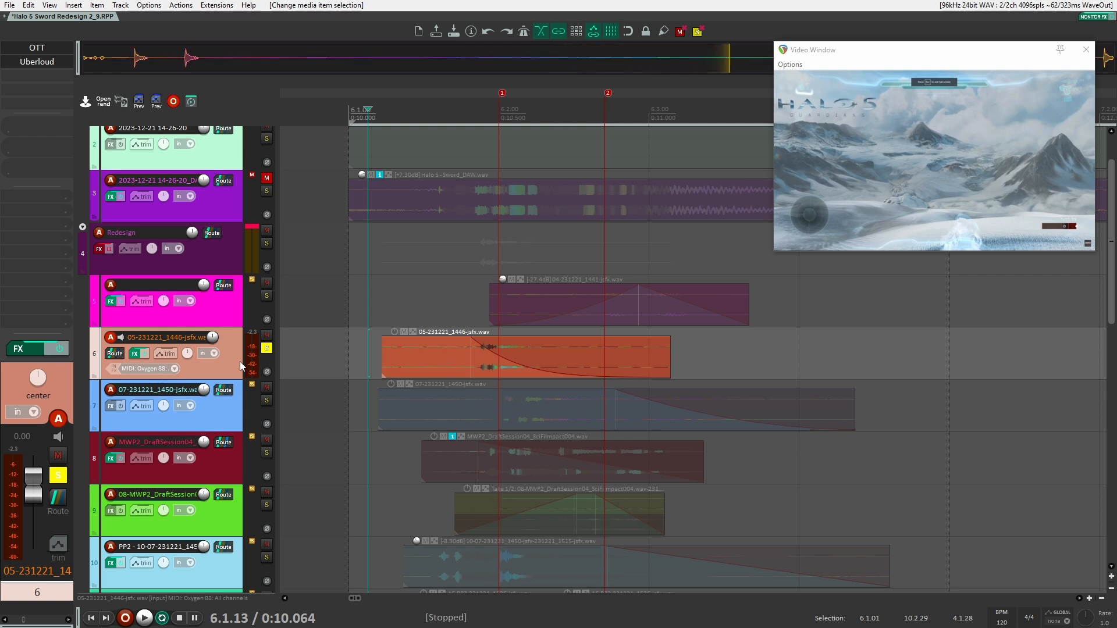
Replay the soloed 05-231221_1446-jsfx layer from just before its impact, at about 0:10.37
{"action": "left_click", "coordinate": [449, 308]}
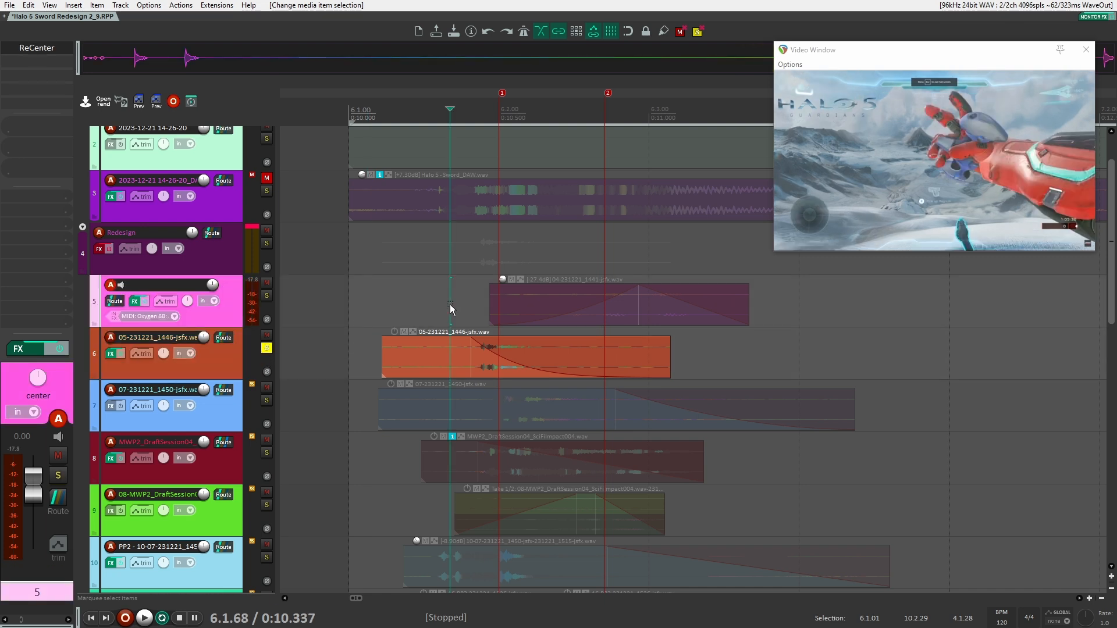
{"action": "key", "text": "space"}
{"action": "key", "text": "space"}
{"action": "left_click", "coordinate": [456, 304]}
{"action": "key", "text": "space"}
{"action": "key", "text": "space"}
{"action": "left_click", "coordinate": [211, 354]}
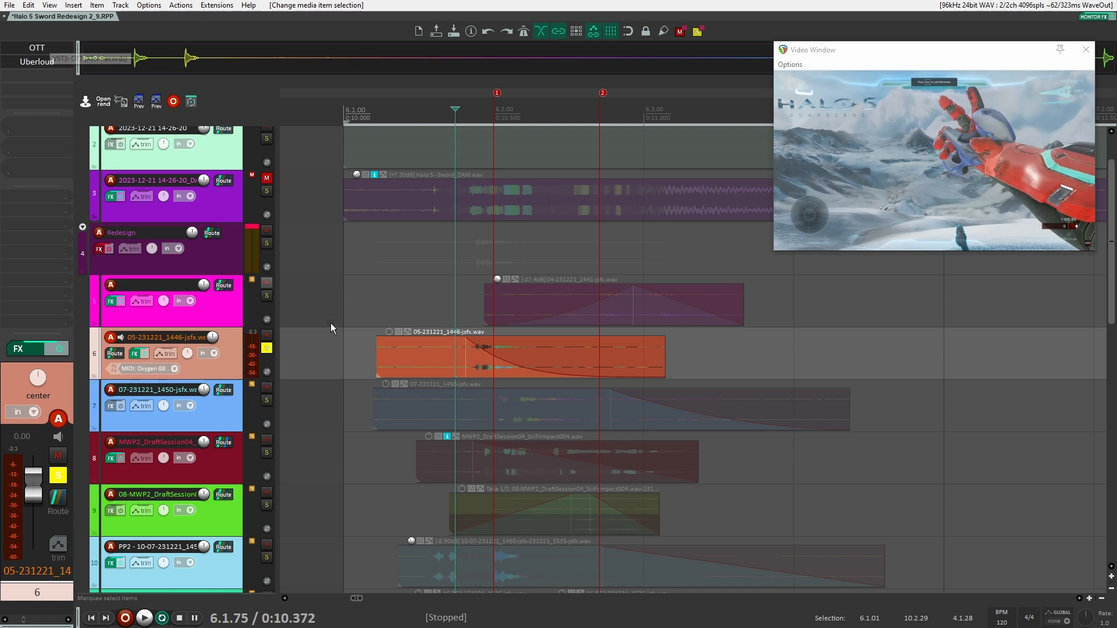
Bypass OTT and Uberloud on the 05-231221_1446-jsfx track and play the layer to compare its dry and processed sound
{"action": "left_click", "coordinate": [51, 51], "text": "shift"}
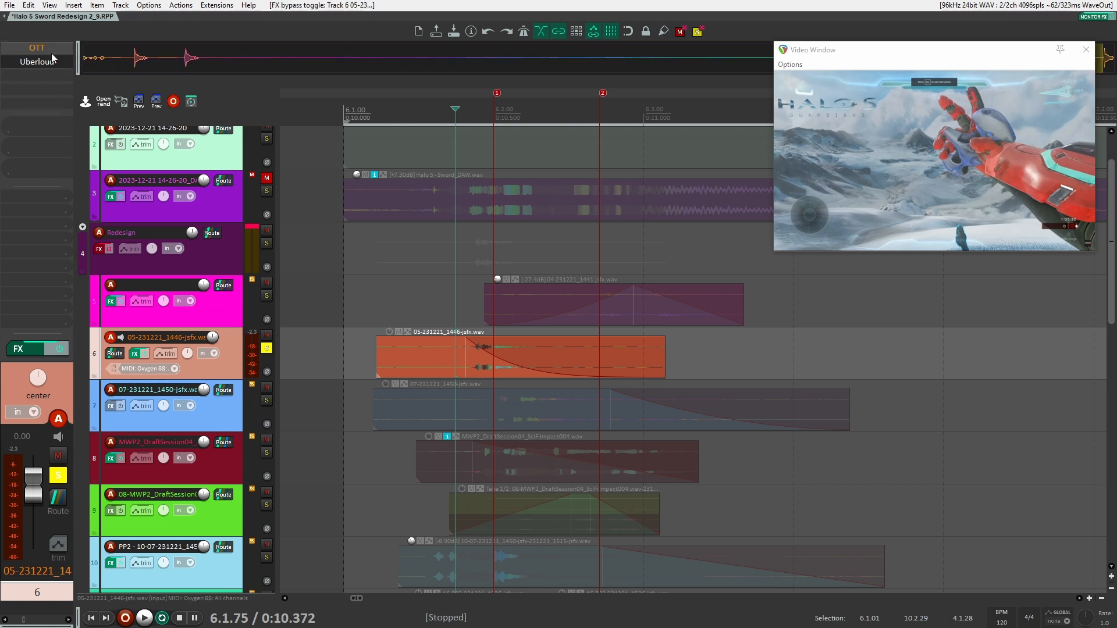
{"action": "left_click", "coordinate": [43, 62], "text": "shift"}
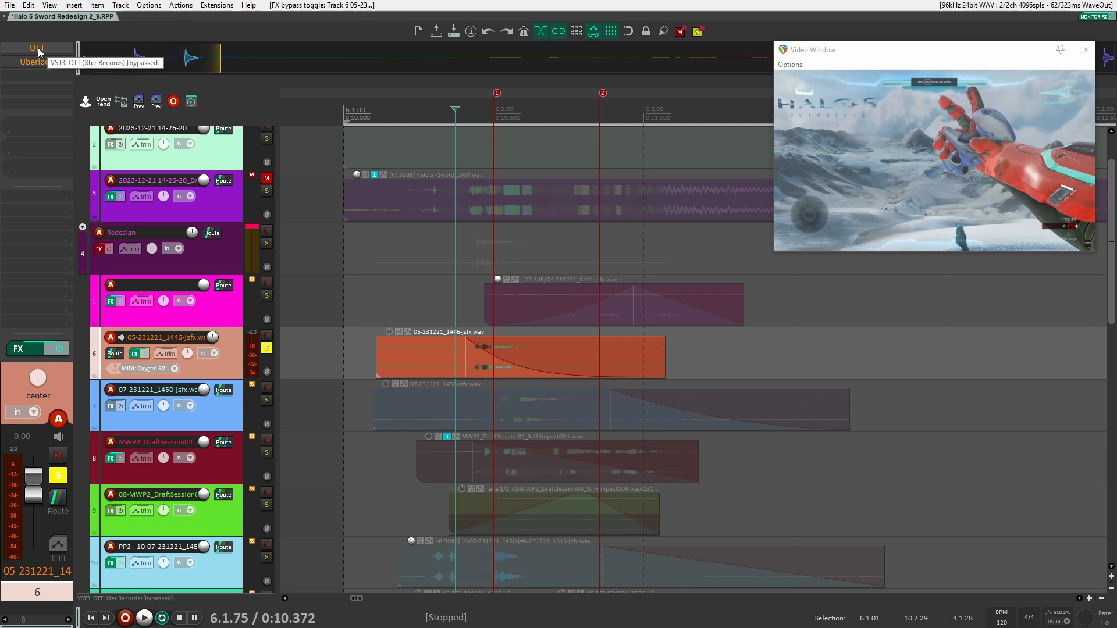
{"action": "key", "text": "space"}
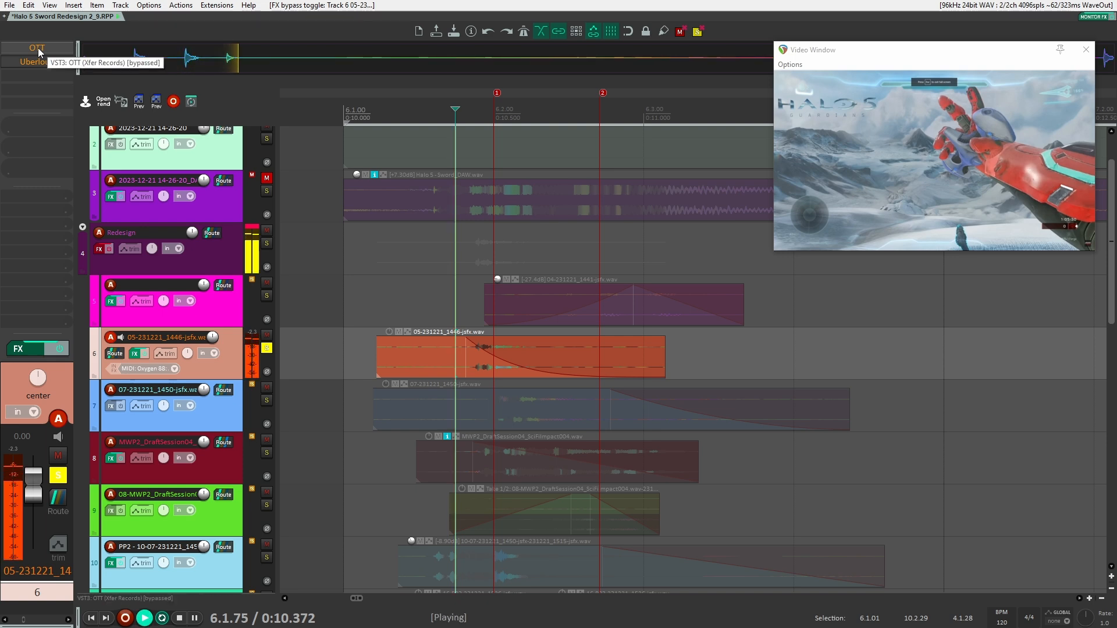
{"action": "key", "text": "space"}
{"action": "left_click", "coordinate": [59, 350]}
{"action": "key", "text": "space"}
{"action": "key", "text": "space"}
{"action": "key", "text": "space"}
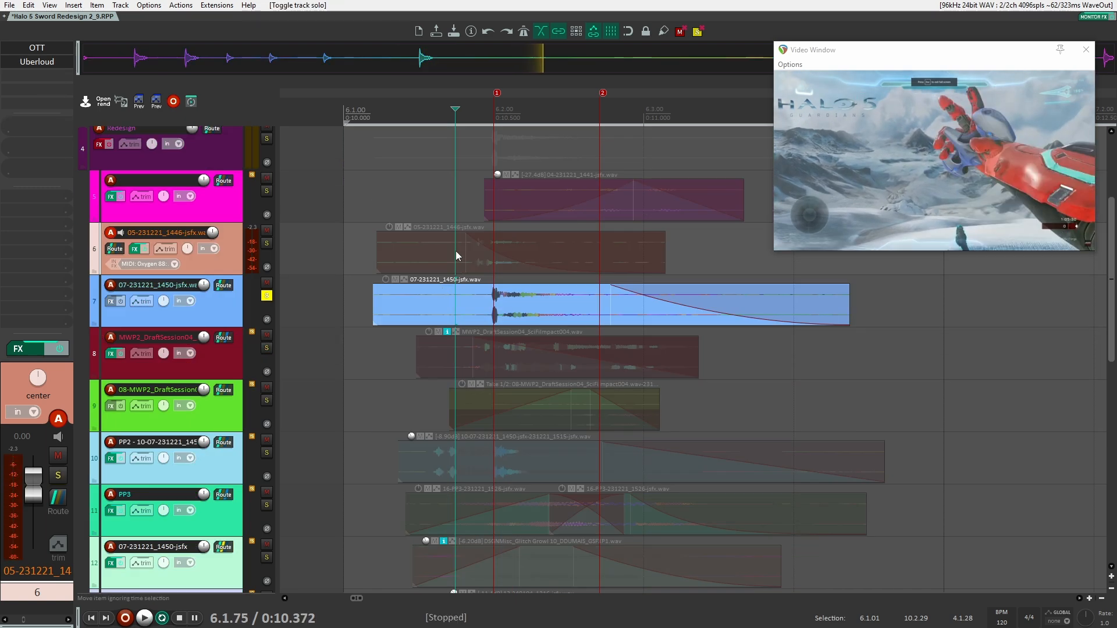
Solo the 07-231221_1450-jsfx track and play its impact repeatedly from about 0:10.42
{"action": "left_click", "coordinate": [468, 205]}
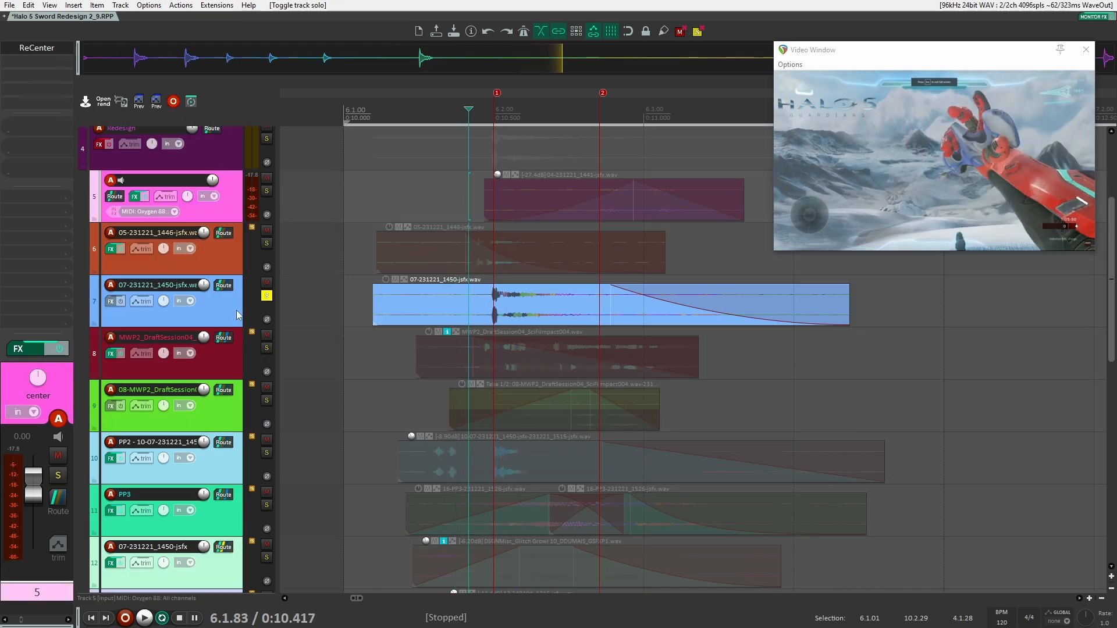
{"action": "left_click", "coordinate": [222, 302]}
{"action": "key", "text": "space"}
{"action": "key", "text": "space"}
{"action": "key", "text": "space"}
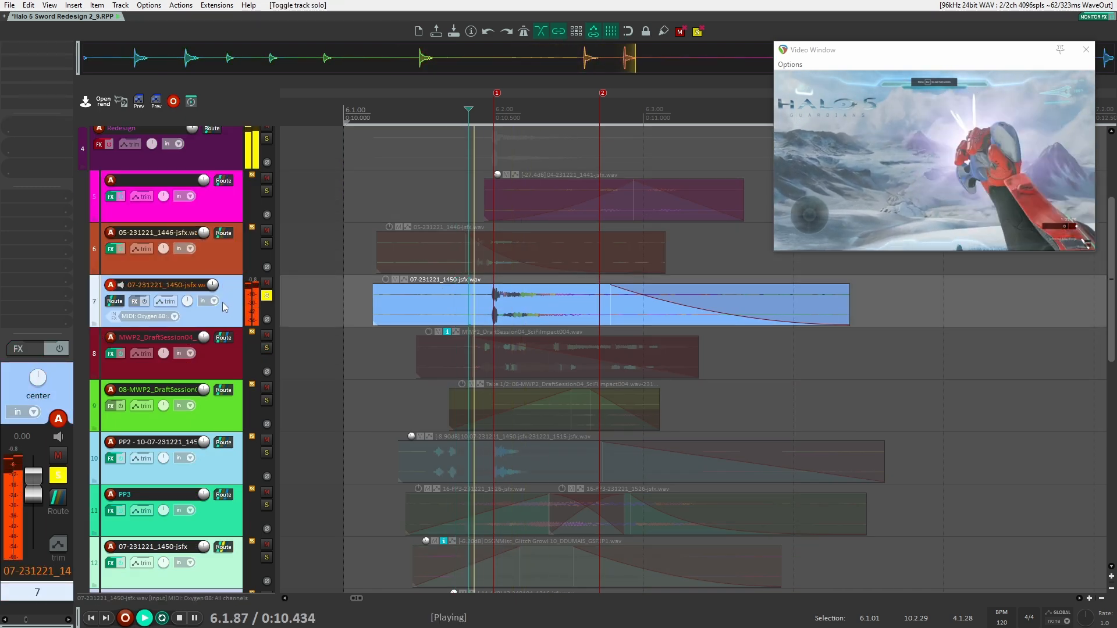
{"action": "key", "text": "space"}
{"action": "key", "text": "space"}
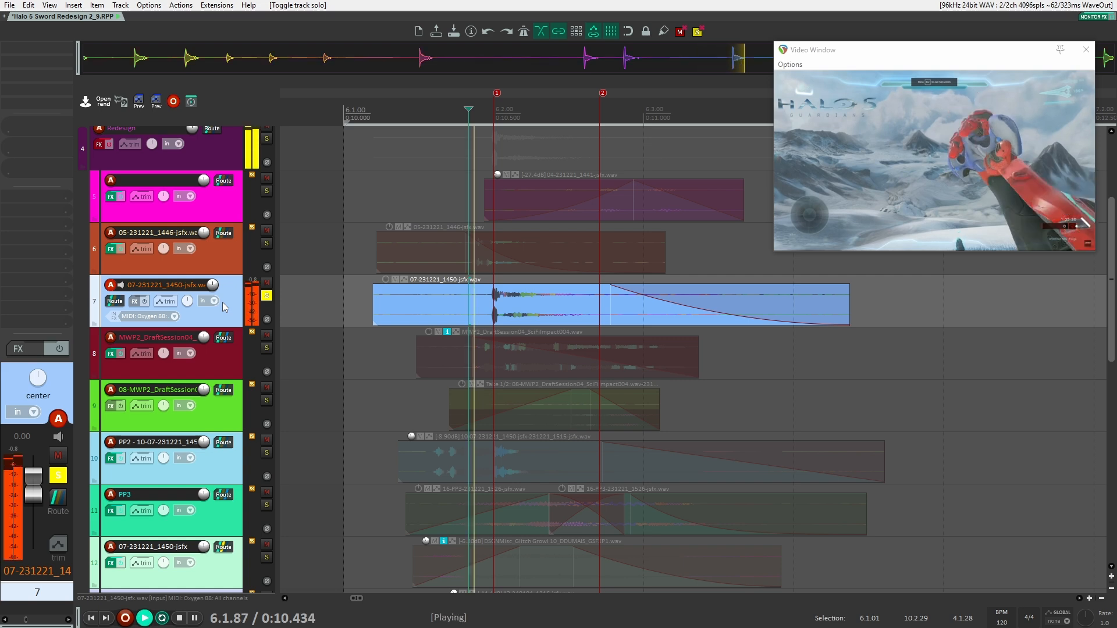
{"action": "key", "text": "space"}
{"action": "key", "text": "space"}
{"action": "key", "text": "space"}
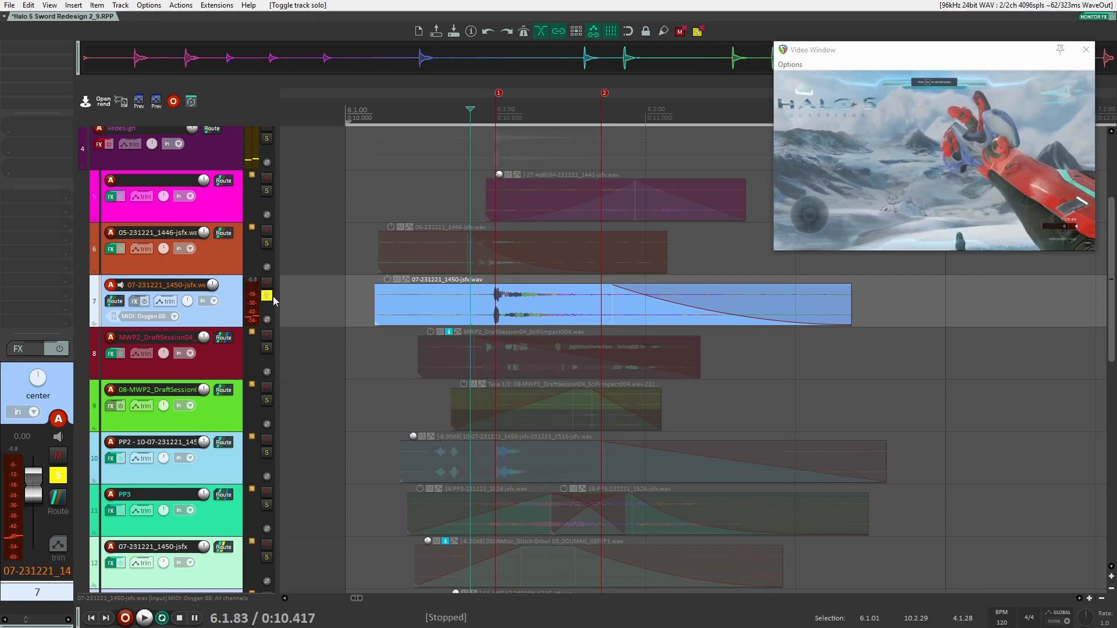
Unsolo the 07-231221_1450-jsfx track, solo track 8, and play its SciFiImpact004 clip from about 0:10.21
{"action": "left_click", "coordinate": [267, 295]}
{"action": "left_click", "coordinate": [266, 348]}
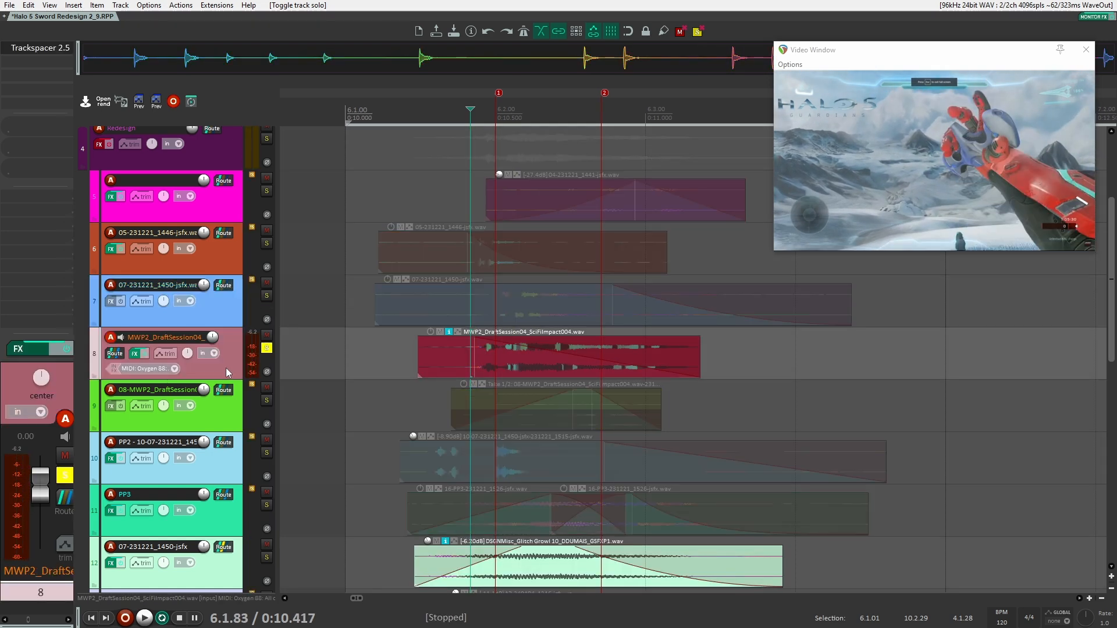
{"action": "scroll", "coordinate": [432, 361], "scroll_direction": "up", "scroll_amount": 3}
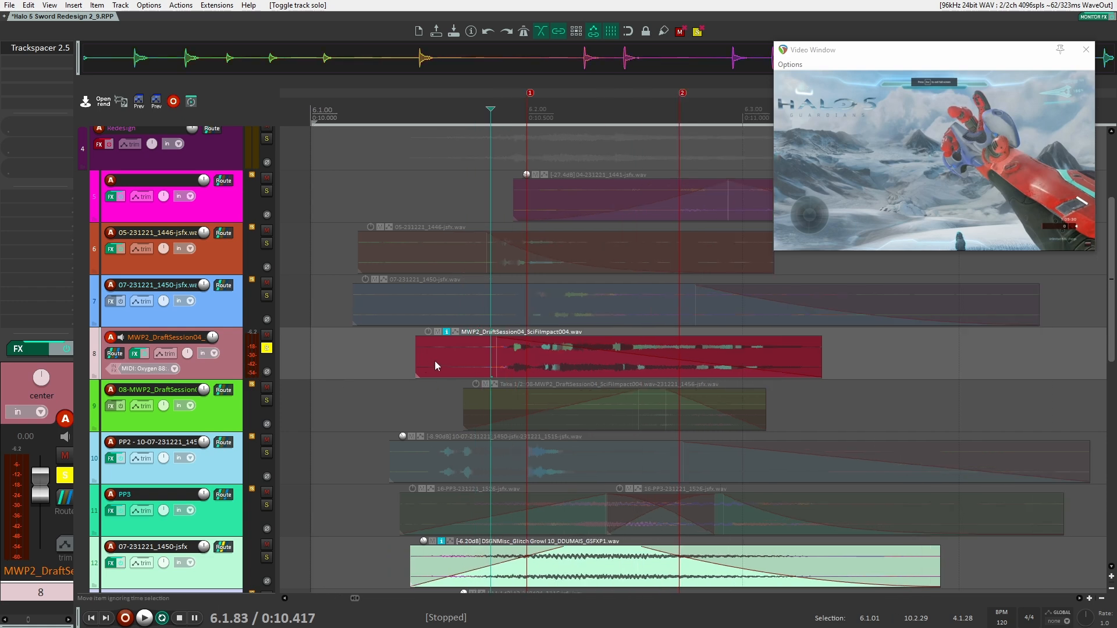
{"action": "left_click", "coordinate": [395, 352]}
{"action": "key", "text": "space"}
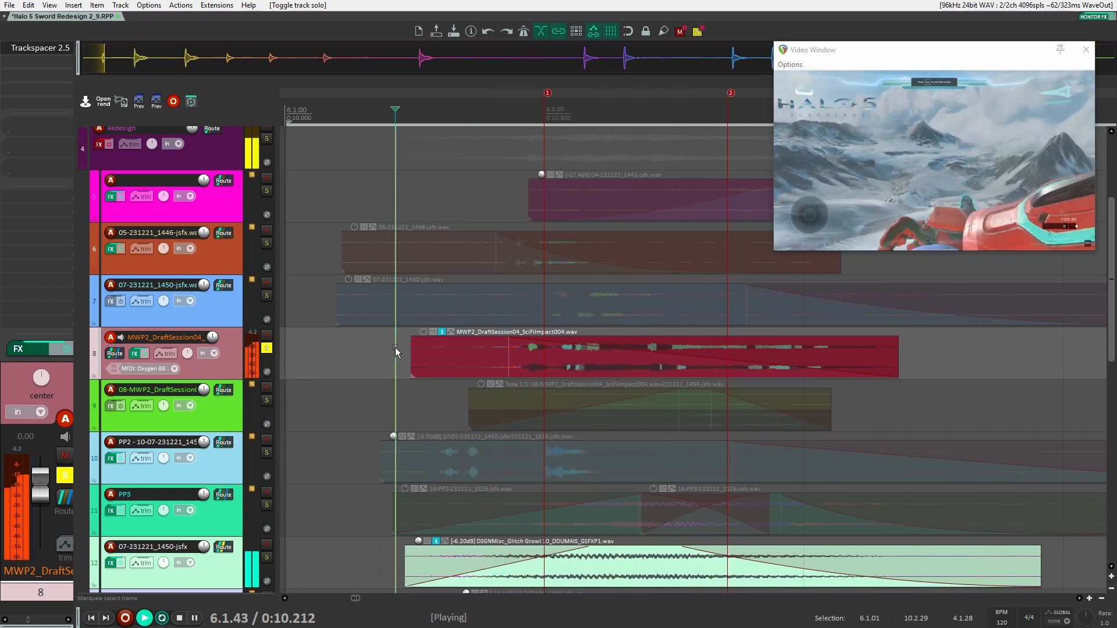
{"action": "key", "text": "space"}
{"action": "scroll", "coordinate": [395, 349], "scroll_direction": "down", "scroll_amount": 1}
{"action": "key", "text": "space"}
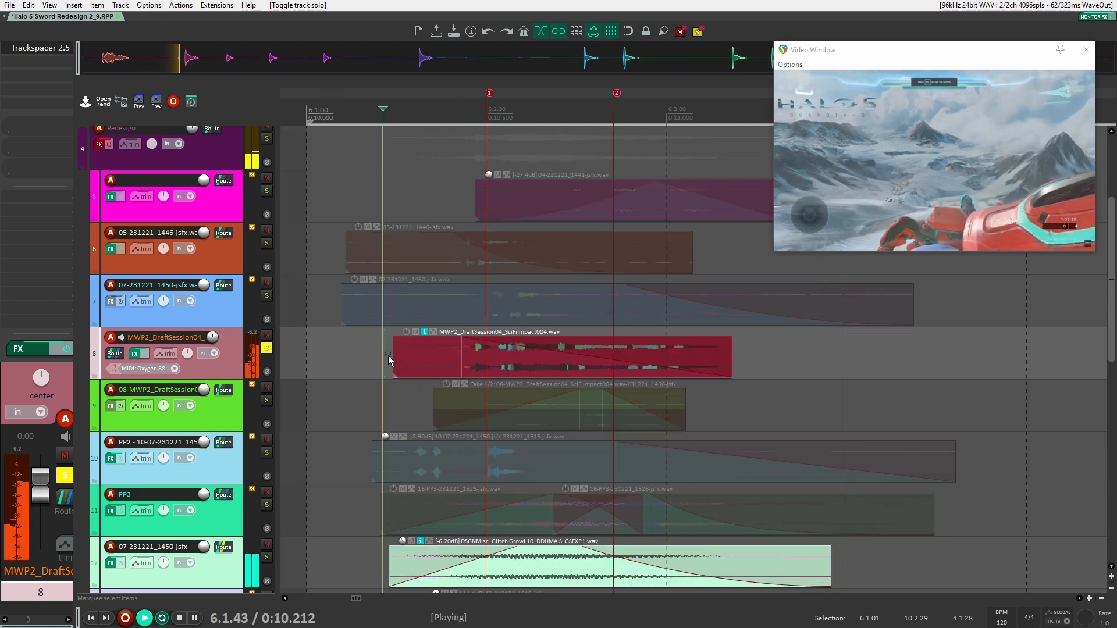
{"action": "key", "text": "space"}
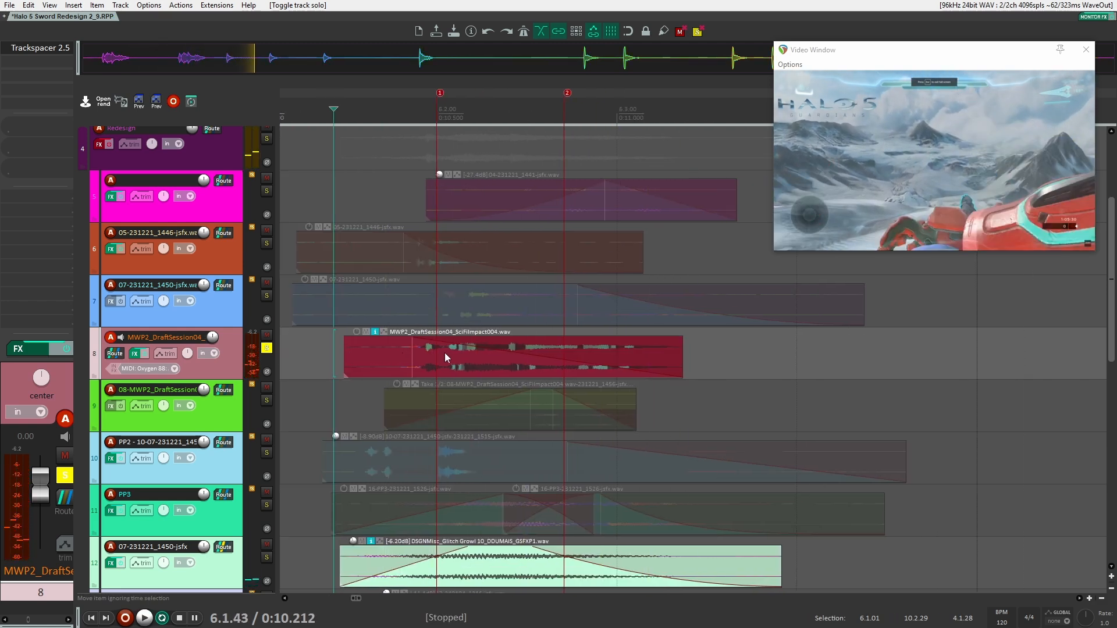
Duplicate the MWP2_DraftSession04_SciFiImpact004.wav clip on track 8 and move the copy to empty space at about 0:12.4
{"action": "left_click", "coordinate": [395, 353]}
{"action": "key", "text": "ctrl+d"}
{"action": "left_click_drag", "start_coordinate": [778, 351], "coordinate": [622, 335]}
{"action": "scroll", "coordinate": [622, 336], "scroll_direction": "down", "scroll_amount": 3}
{"action": "left_click_drag", "start_coordinate": [713, 342], "coordinate": [925, 349]}
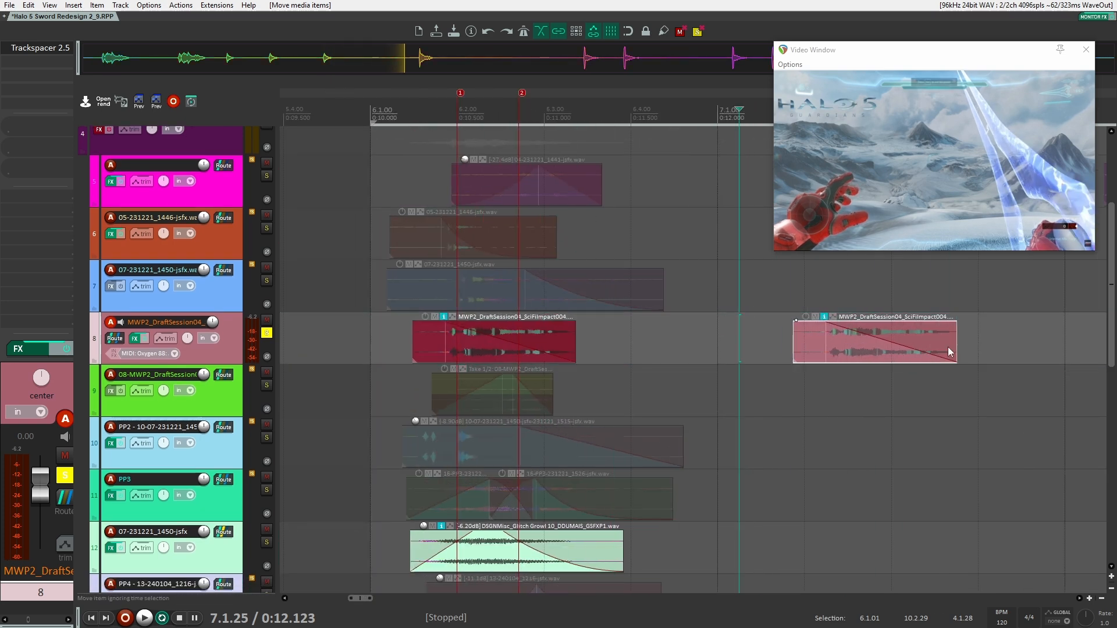
Extend the end of the duplicated SciFiImpact004 clip, shorten its fade-out, and play the fuller sound
{"action": "left_click_drag", "start_coordinate": [822, 328], "coordinate": [1019, 327]}
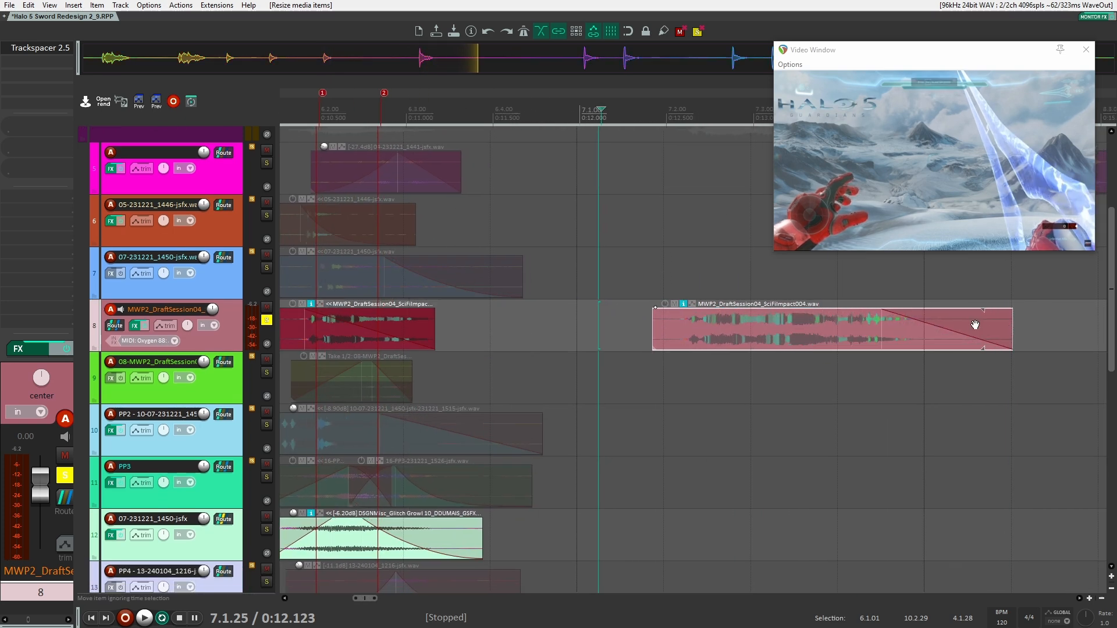
{"action": "mouse_move", "coordinate": [860, 325]}
{"action": "left_mouse_down"}
{"action": "mouse_move", "coordinate": [896, 339]}
{"action": "mouse_move", "coordinate": [863, 338]}
{"action": "left_mouse_up"}
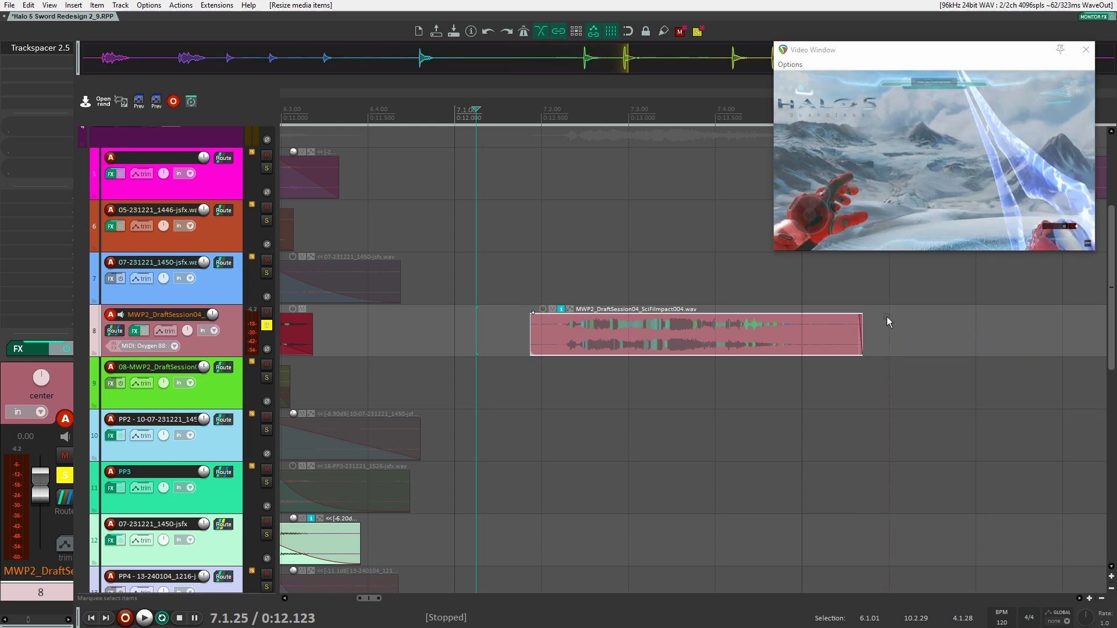
{"action": "left_click", "coordinate": [544, 281]}
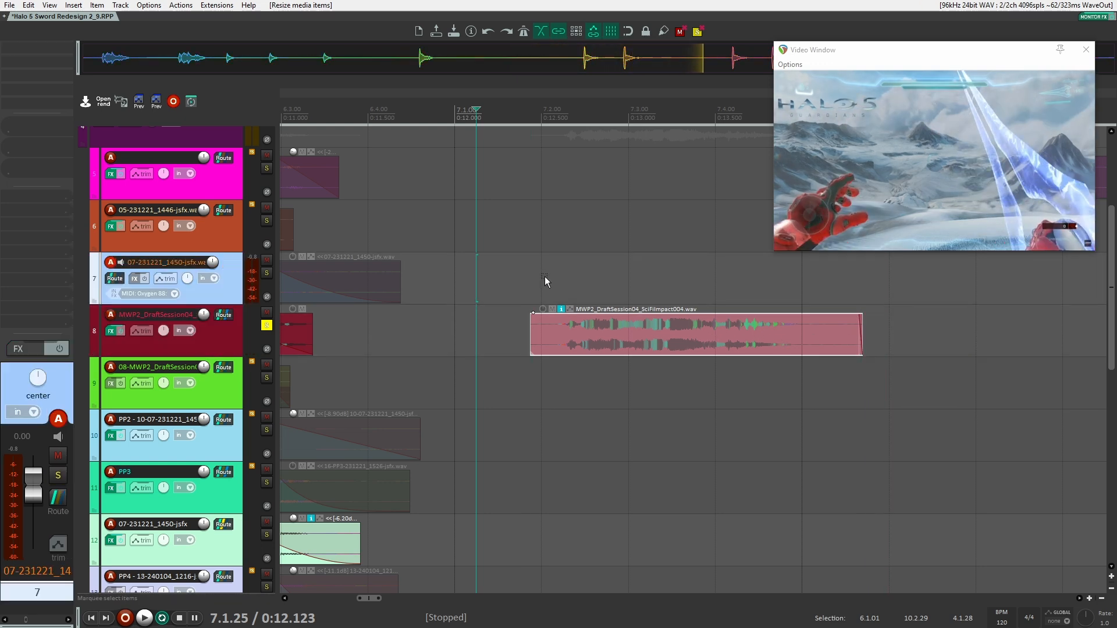
{"action": "key", "text": "space"}
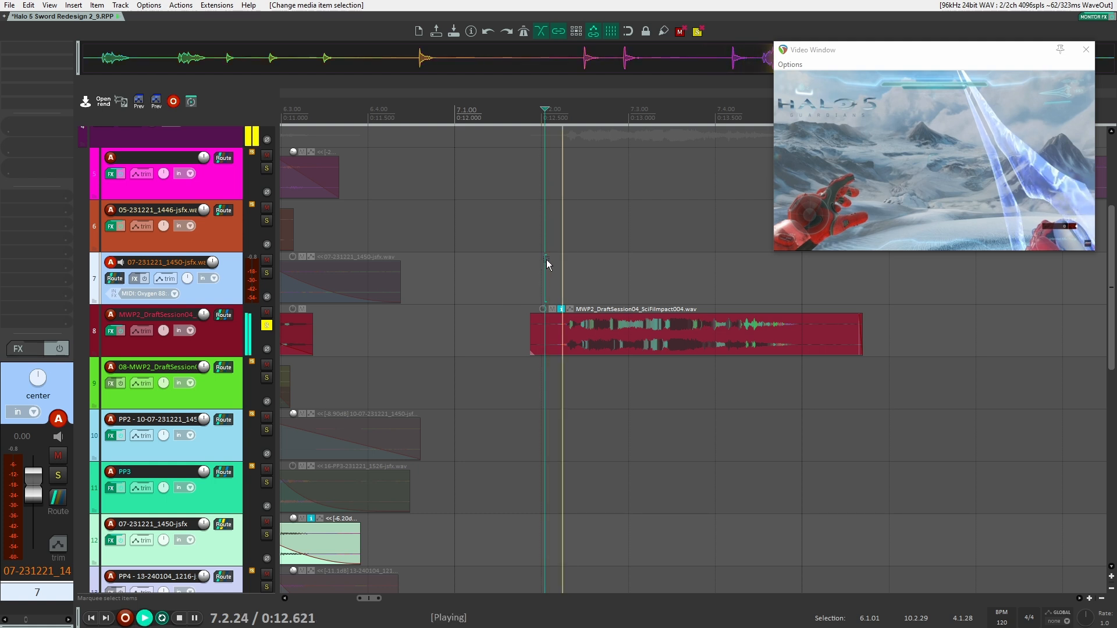
{"action": "key", "text": "space"}
{"action": "key", "text": "space"}
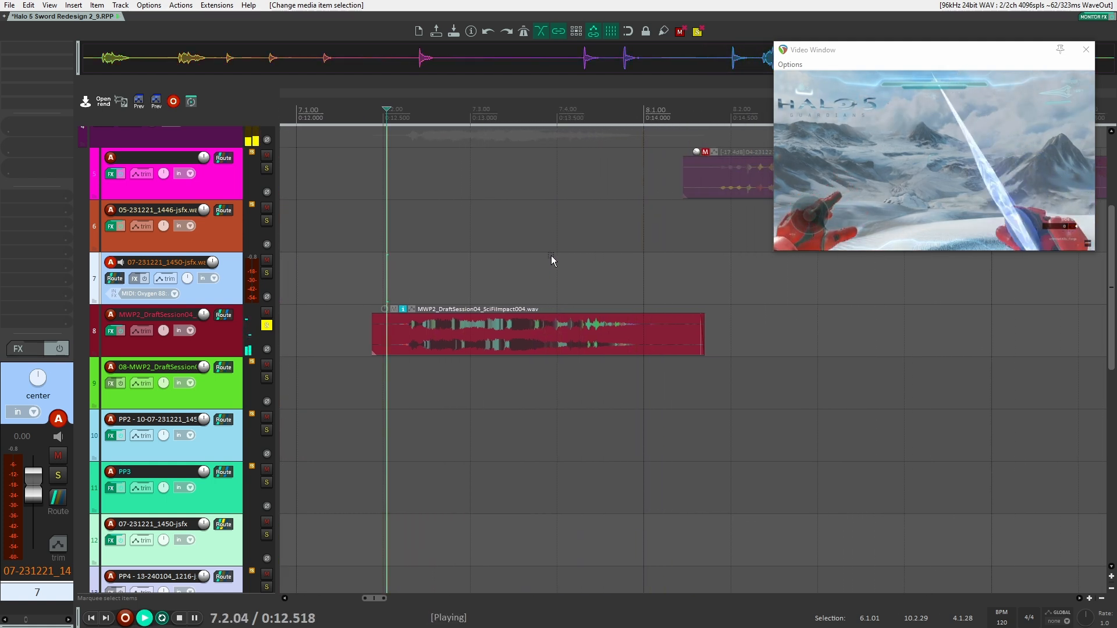
{"action": "key", "text": "space"}
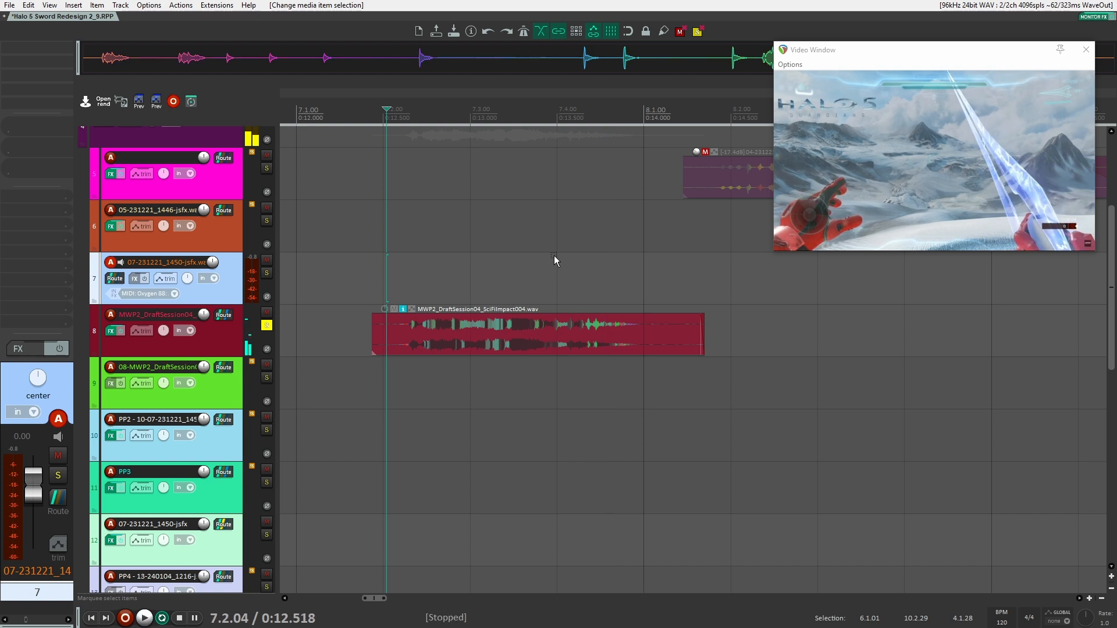
Undo the length and fade-out edits on the duplicated SciFiImpact004 clip and play it
{"action": "key", "text": "ctrl+z"}
{"action": "key", "text": "ctrl+z"}
{"action": "key", "text": "ctrl+z"}
{"action": "key", "text": "ctrl+z"}
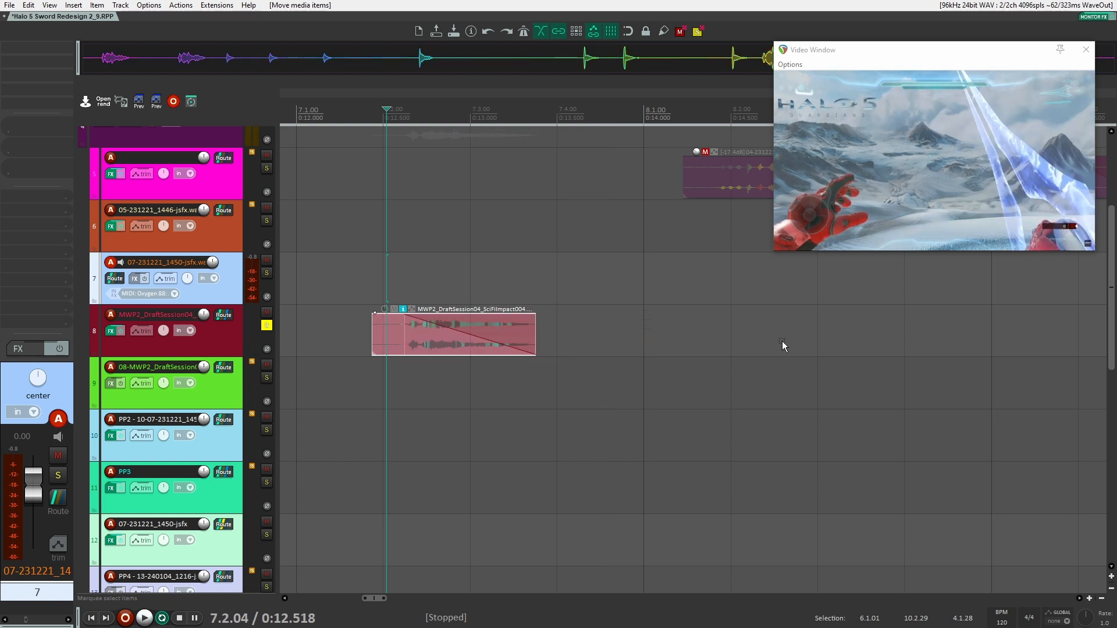
{"action": "key", "text": "space"}
{"action": "key", "text": "space"}
Unsolo track 8 and delete the duplicated SciFiImpact004 clip
{"action": "left_click_drag", "start_coordinate": [456, 369], "coordinate": [690, 367]}
{"action": "left_click", "coordinate": [270, 326]}
{"action": "left_click", "coordinate": [728, 326]}
{"action": "key", "text": "Delete"}
{"action": "left_click_drag", "start_coordinate": [533, 335], "coordinate": [735, 322]}
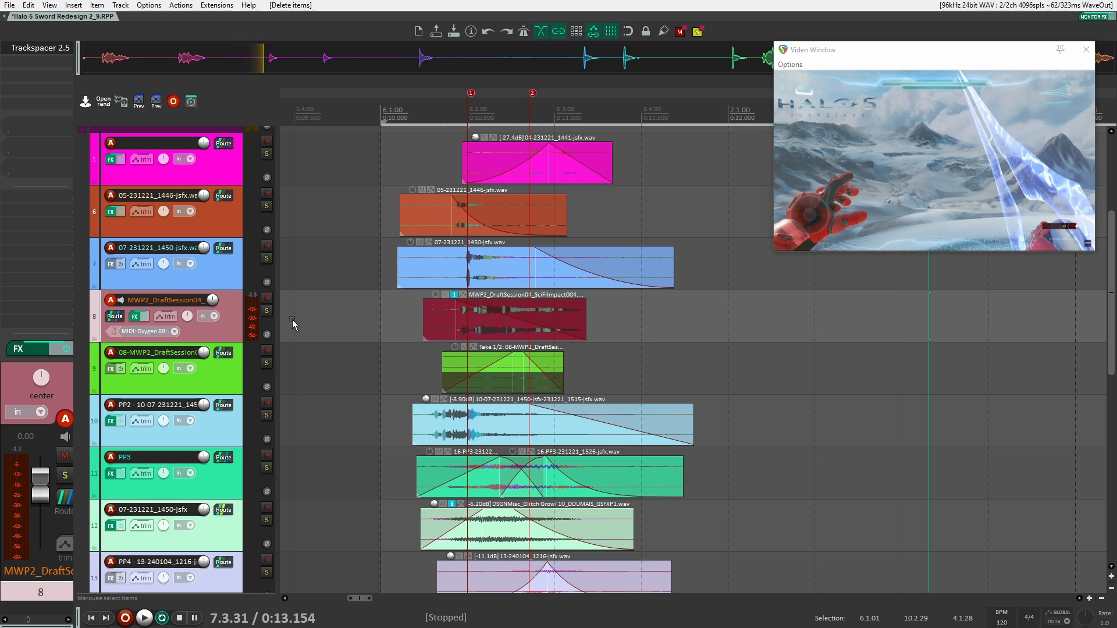
Solo tracks 5 through 8 together and play the combined layers from just after 0:10
{"action": "left_click_drag", "start_coordinate": [266, 311], "coordinate": [269, 151]}
{"action": "left_click", "coordinate": [377, 144]}
{"action": "left_click", "coordinate": [388, 150]}
{"action": "key", "text": "space"}
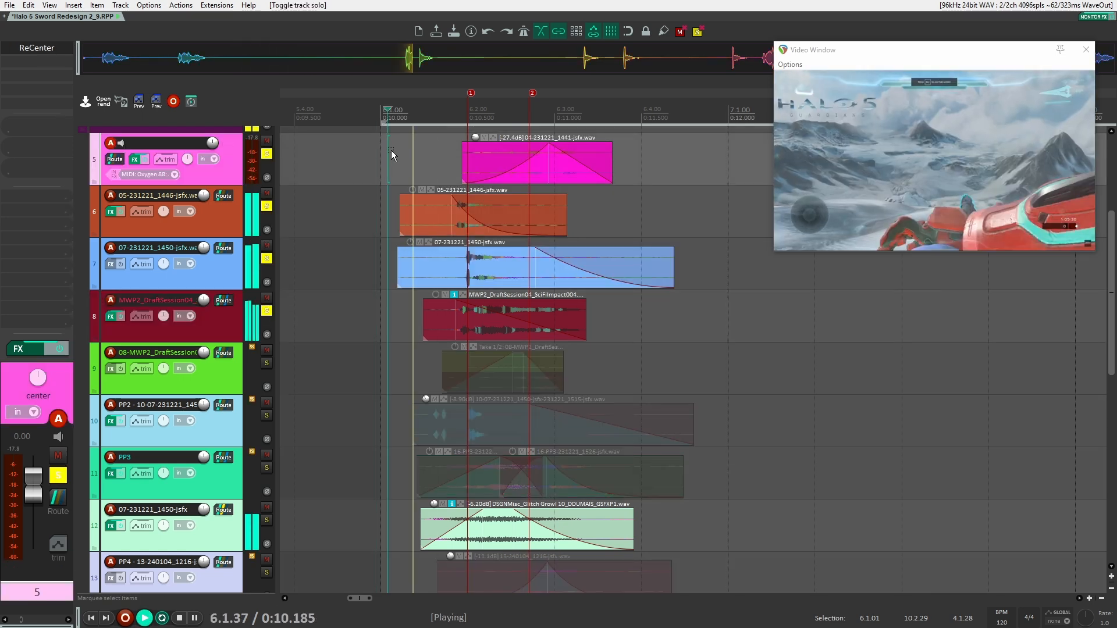
{"action": "key", "text": "space"}
{"action": "scroll", "coordinate": [340, 218], "scroll_direction": "up", "scroll_amount": 2}
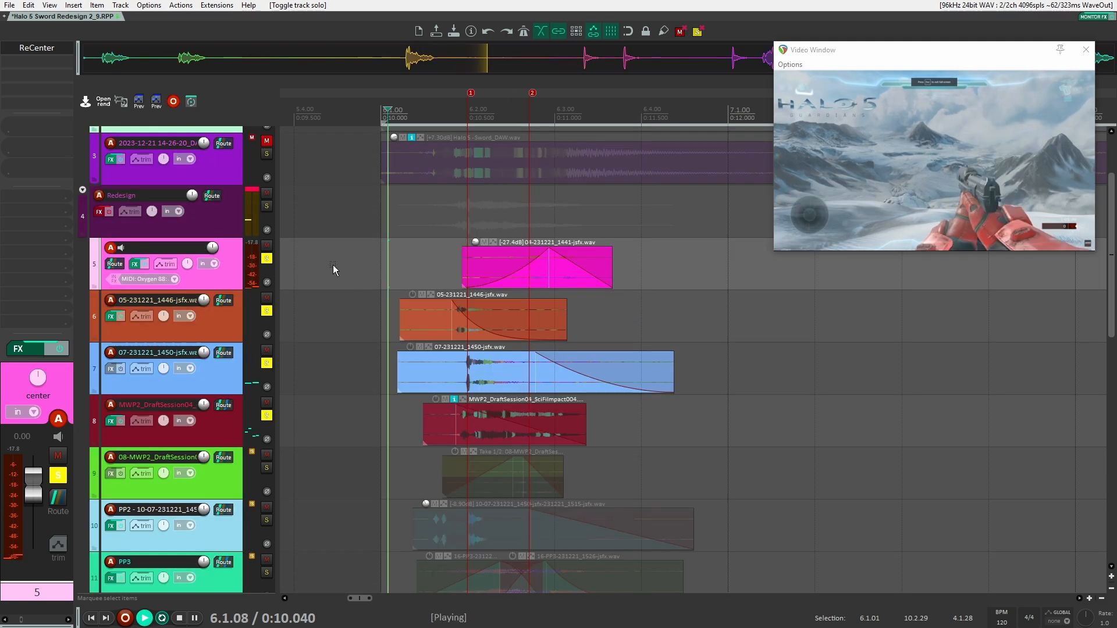
{"action": "key", "text": "space"}
{"action": "key", "text": "space"}
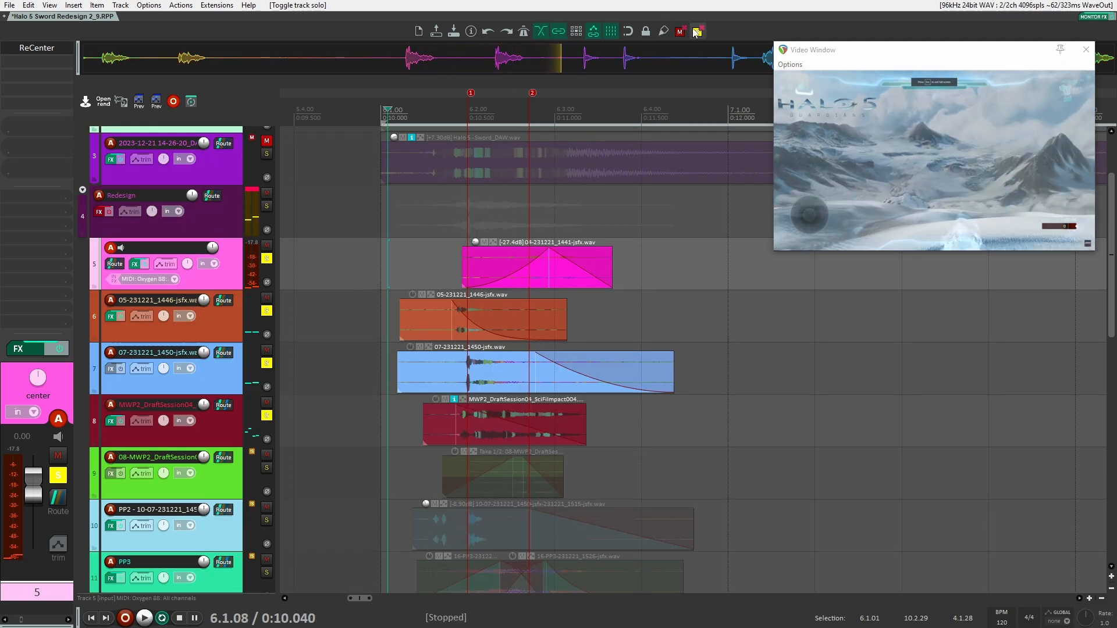
Solo only track 9, activate take 2/2 of its clip, and play it from about 0:10.27
{"action": "scroll", "coordinate": [267, 416], "scroll_direction": "down", "scroll_amount": 1}
{"action": "left_click", "coordinate": [266, 416], "text": "ctrl+alt"}
{"action": "left_click", "coordinate": [506, 440]}
{"action": "left_click", "coordinate": [428, 431]}
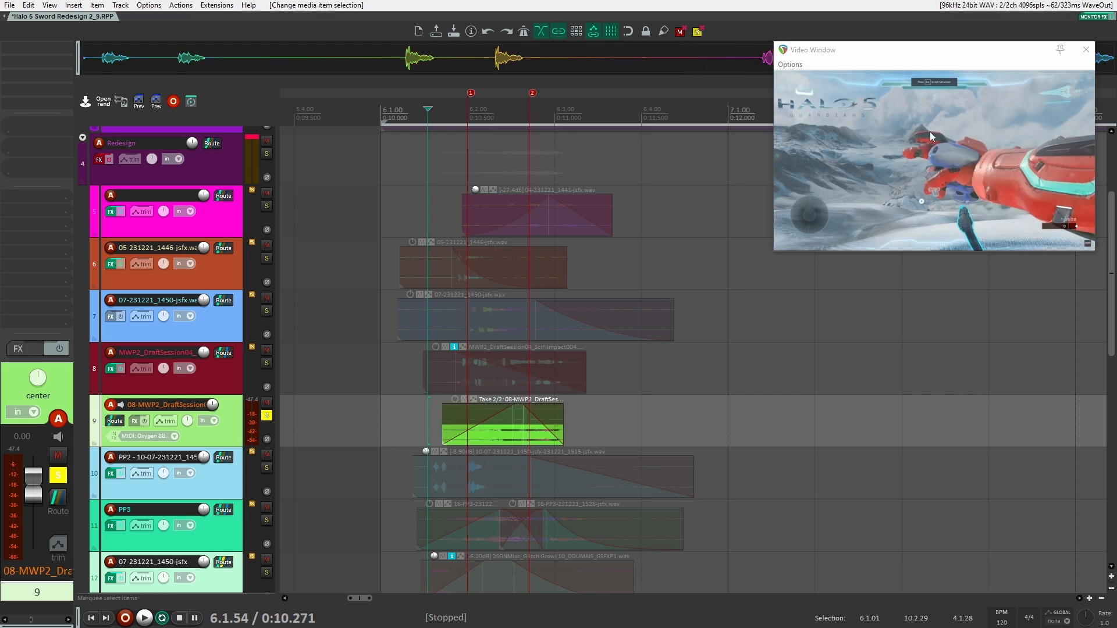
{"action": "key", "text": "space"}
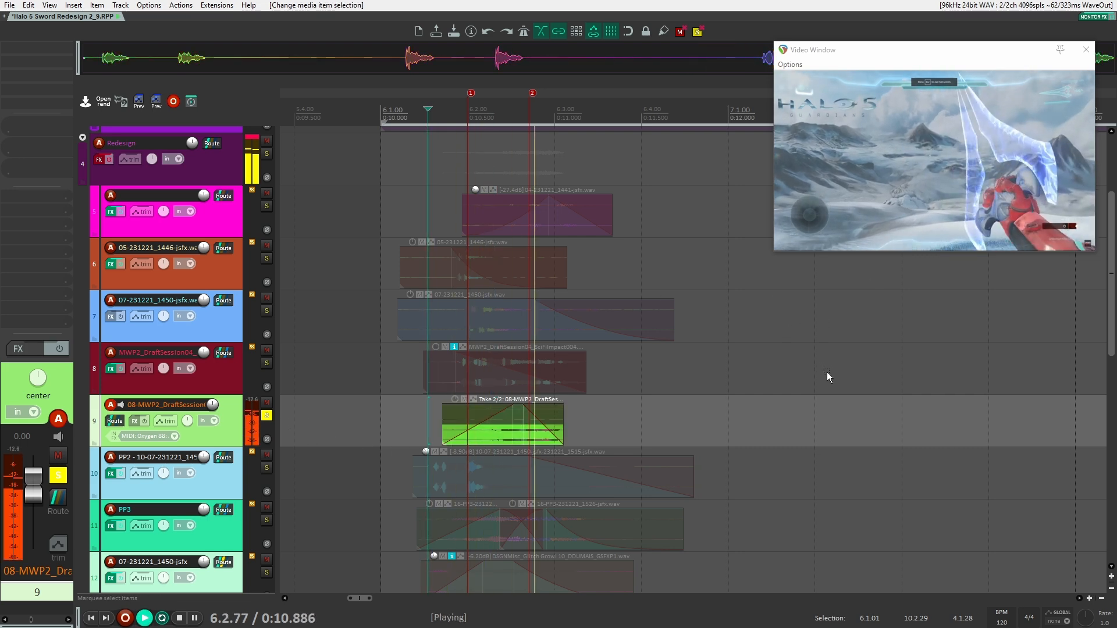
{"action": "key", "text": "space"}
{"action": "key", "text": "space"}
{"action": "key", "text": "space"}
Duplicate the green clip on track 9 and move the copy to empty space after 0:12.5
{"action": "scroll", "coordinate": [634, 409], "scroll_direction": "up", "scroll_amount": 2}
{"action": "left_click_drag", "start_coordinate": [625, 407], "coordinate": [487, 425]}
{"action": "key", "text": "ctrl+d"}
{"action": "left_click_drag", "start_coordinate": [668, 424], "coordinate": [786, 419]}
{"action": "scroll", "coordinate": [785, 422], "scroll_direction": "up", "scroll_amount": 4}
{"action": "left_click", "coordinate": [740, 436]}
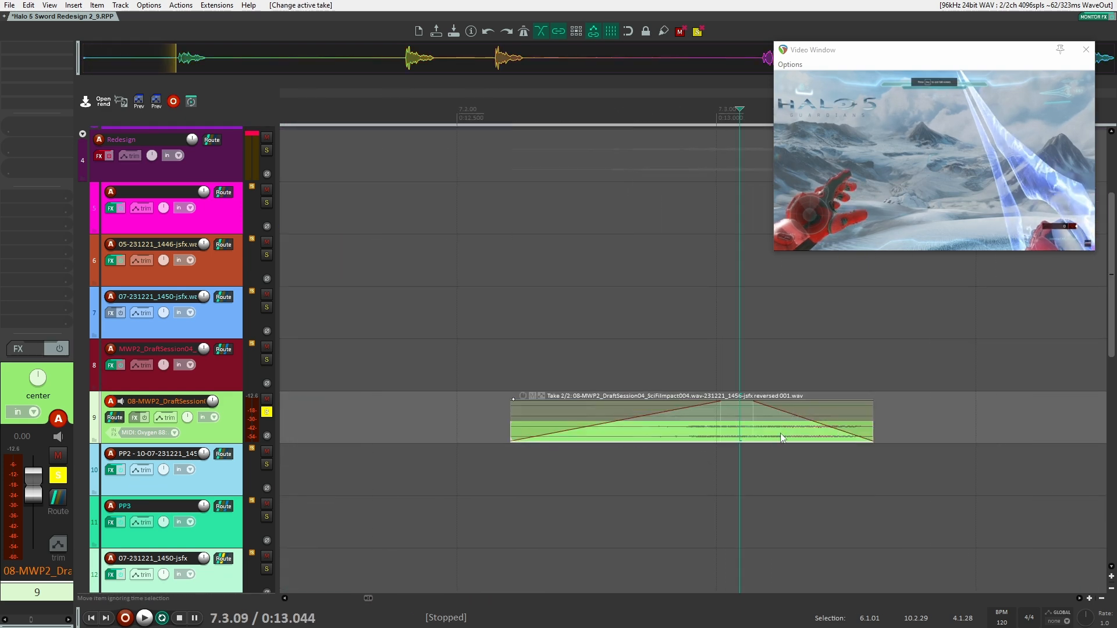
Extend both ends of the duplicated track 9 clip and switch its active take to take 1/2
{"action": "scroll", "coordinate": [863, 431], "scroll_direction": "down", "scroll_amount": 5}
{"action": "left_click_drag", "start_coordinate": [865, 419], "coordinate": [1065, 419]}
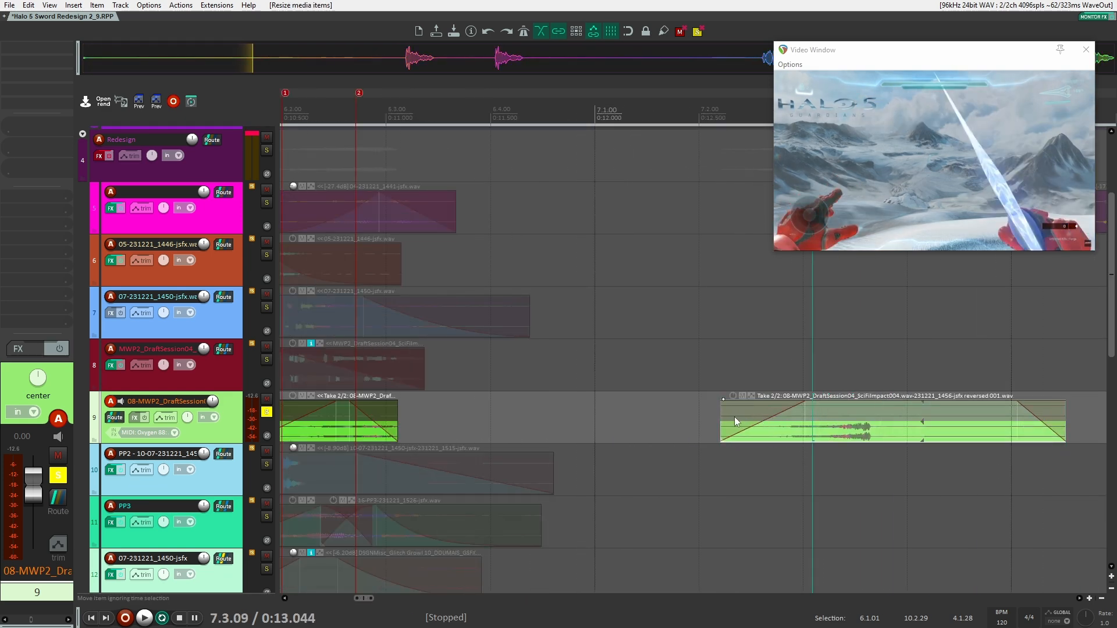
{"action": "left_click", "coordinate": [751, 409]}
{"action": "left_click_drag", "start_coordinate": [722, 419], "coordinate": [514, 418]}
{"action": "left_click_drag", "start_coordinate": [675, 413], "coordinate": [1063, 420]}
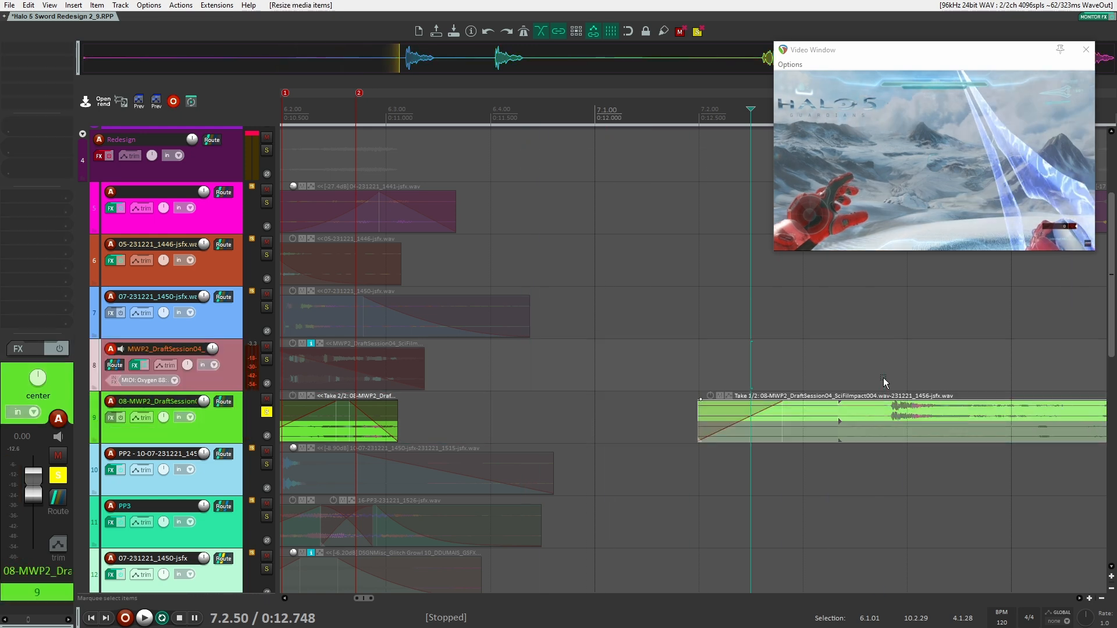
Play take 1/2 of the extended copy on track 9 from just before its impact, at about 0:13.38
{"action": "left_click", "coordinate": [884, 382]}
{"action": "key", "text": "space"}
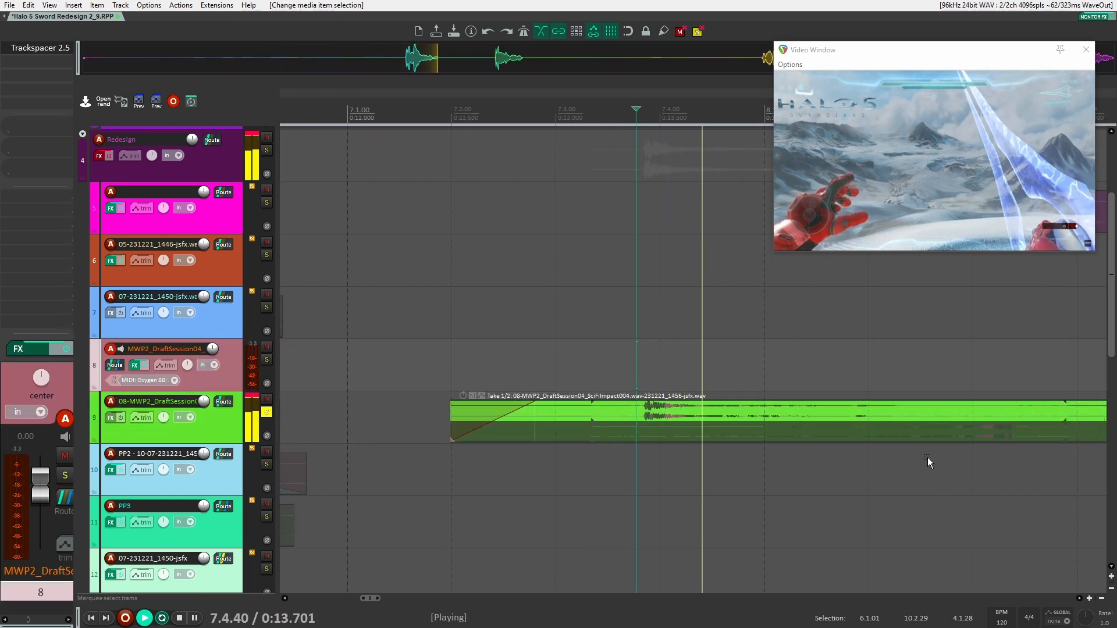
{"action": "key", "text": "space"}
{"action": "scroll", "coordinate": [441, 434], "scroll_direction": "down", "scroll_amount": 3}
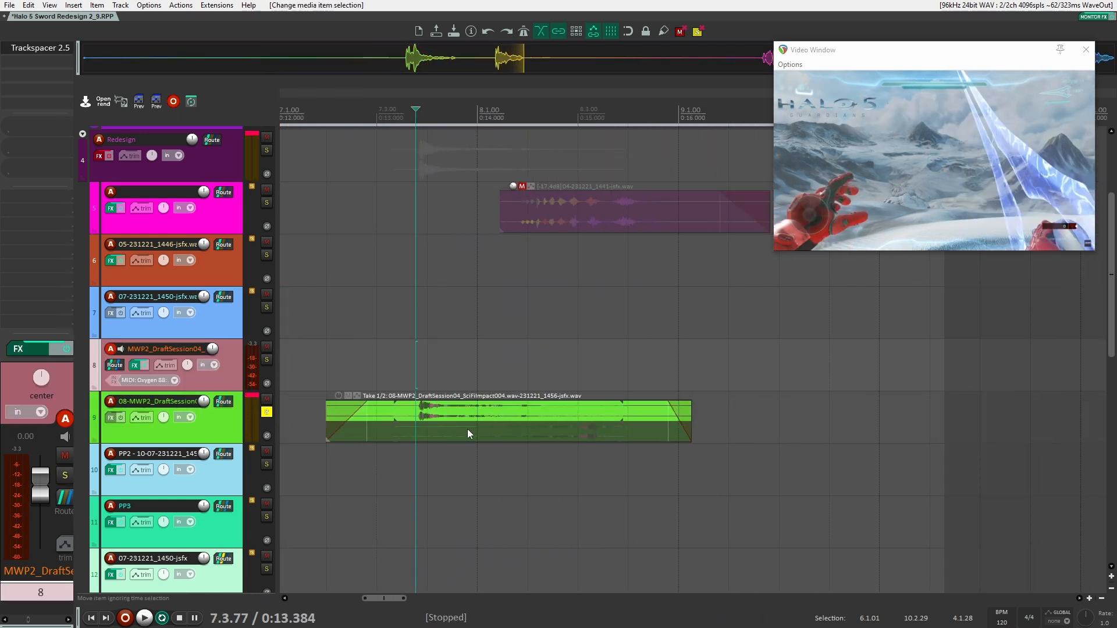
Play take 2/2 of the extended copy on track 9 and delete the copy
{"action": "left_click", "coordinate": [490, 432]}
{"action": "left_click", "coordinate": [539, 376]}
{"action": "key", "text": "space"}
{"action": "key", "text": "space"}
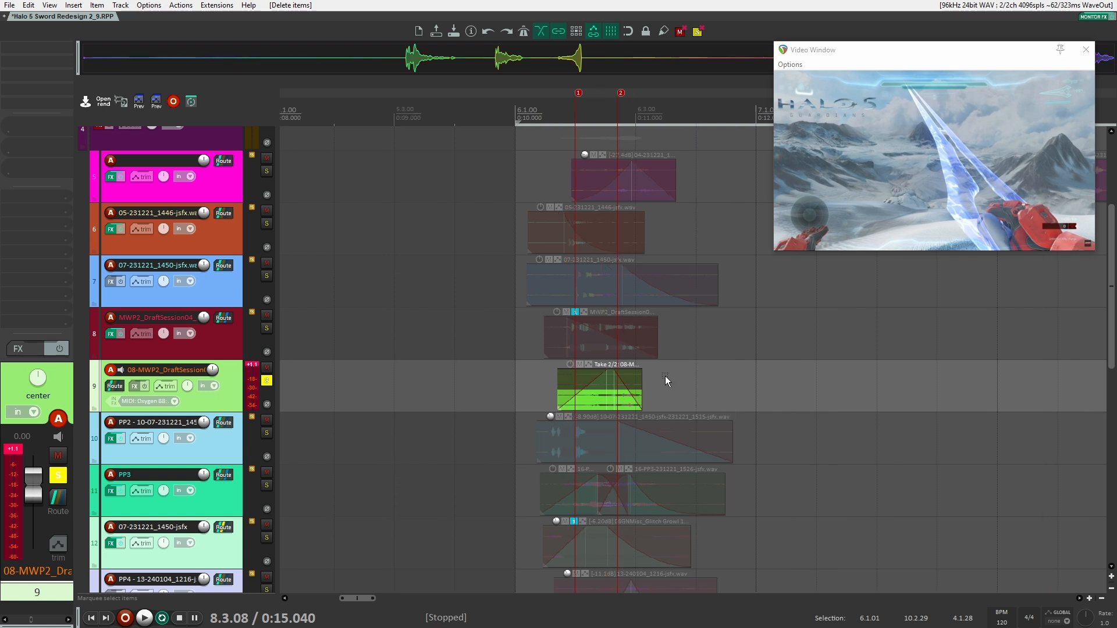
Play take 2/2 of the original track 9 clip from about 0:10.32 and unsolo the track
{"action": "scroll", "coordinate": [665, 376], "scroll_direction": "up", "scroll_amount": 5}
{"action": "left_click", "coordinate": [460, 373]}
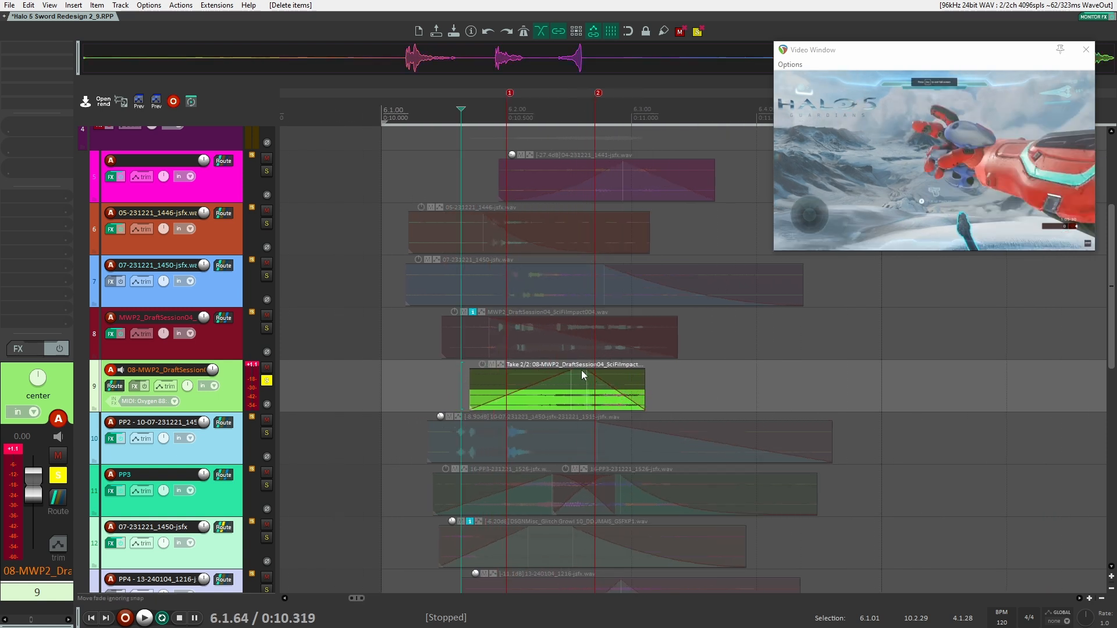
{"action": "key", "text": "space"}
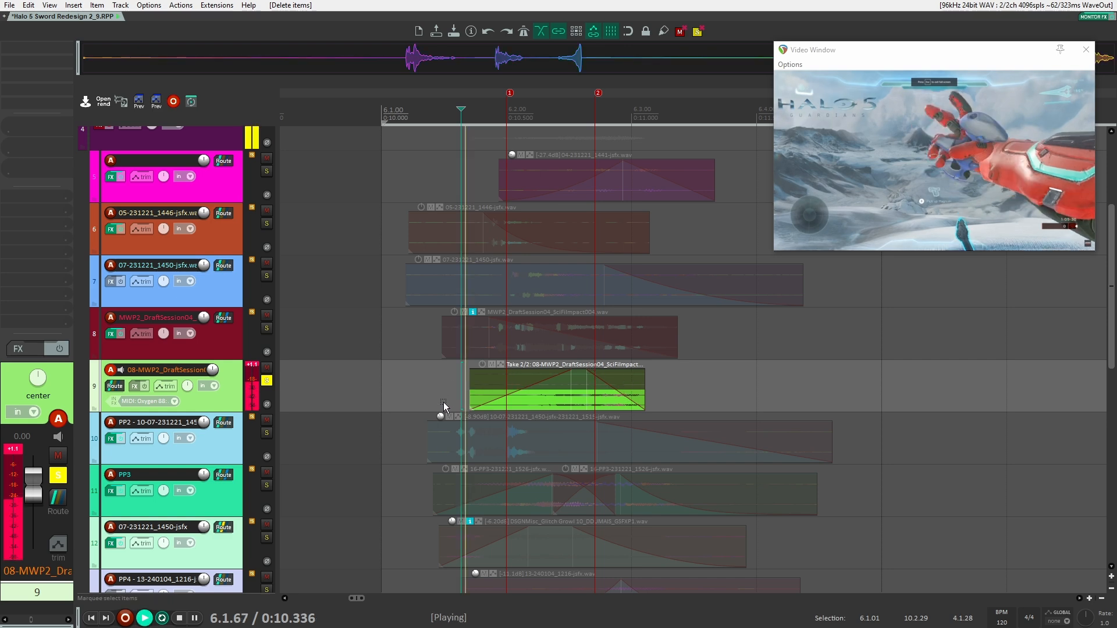
{"action": "key", "text": "space"}
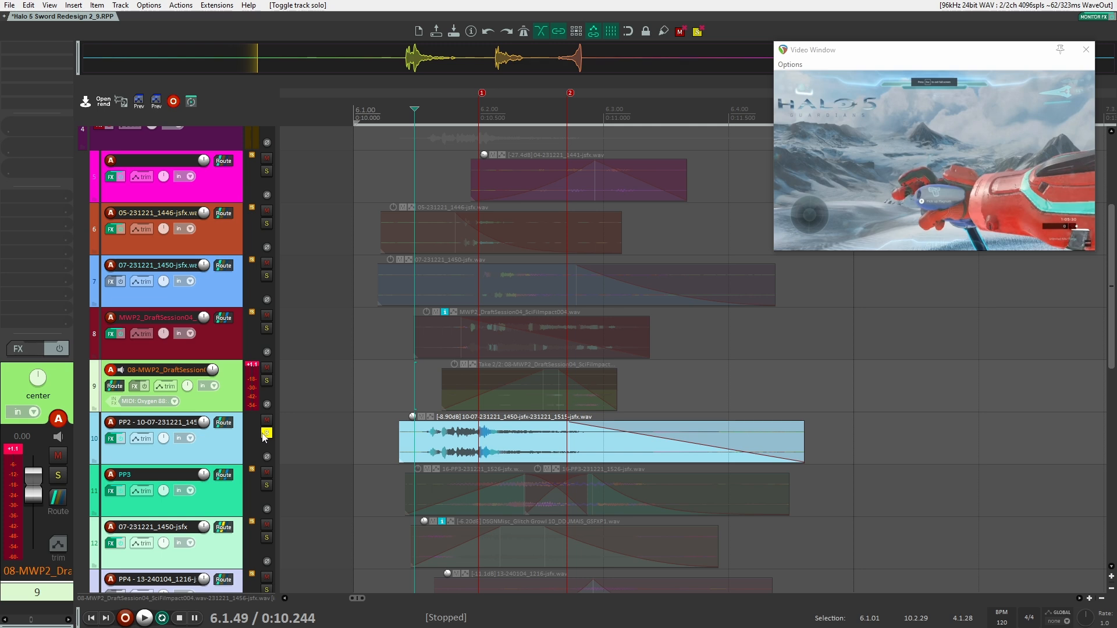
{"action": "left_click", "coordinate": [266, 433]}
Clear all track solos and select track 10 (PP2) to show its effects chain
{"action": "scroll", "coordinate": [238, 396], "scroll_direction": "up", "scroll_amount": 3}
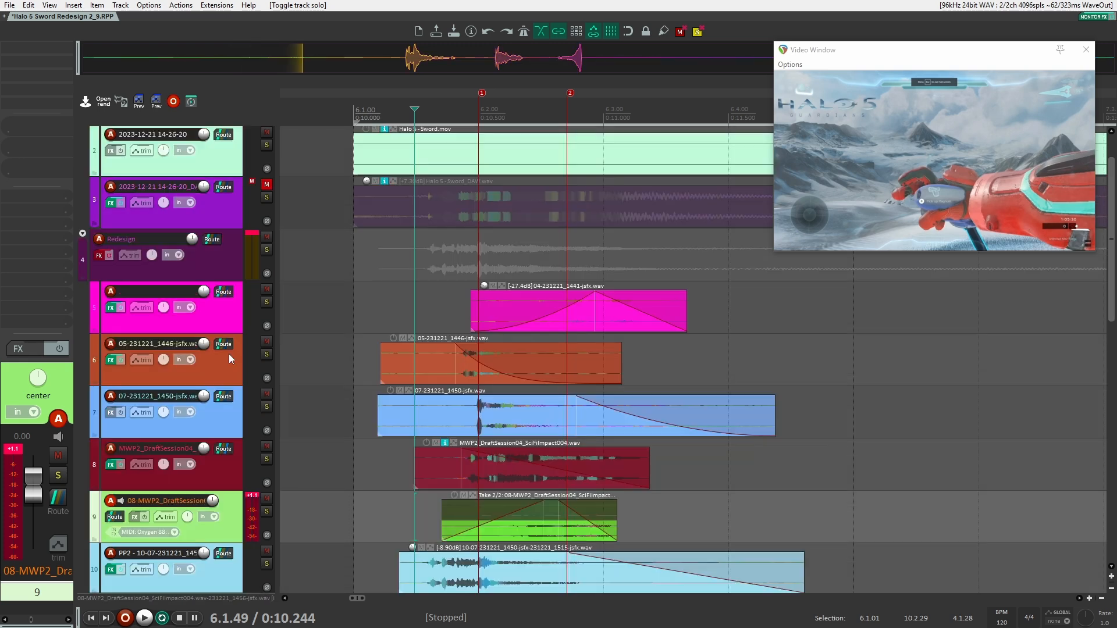
{"action": "left_click", "coordinate": [236, 319], "text": "shift"}
{"action": "left_click", "coordinate": [267, 302]}
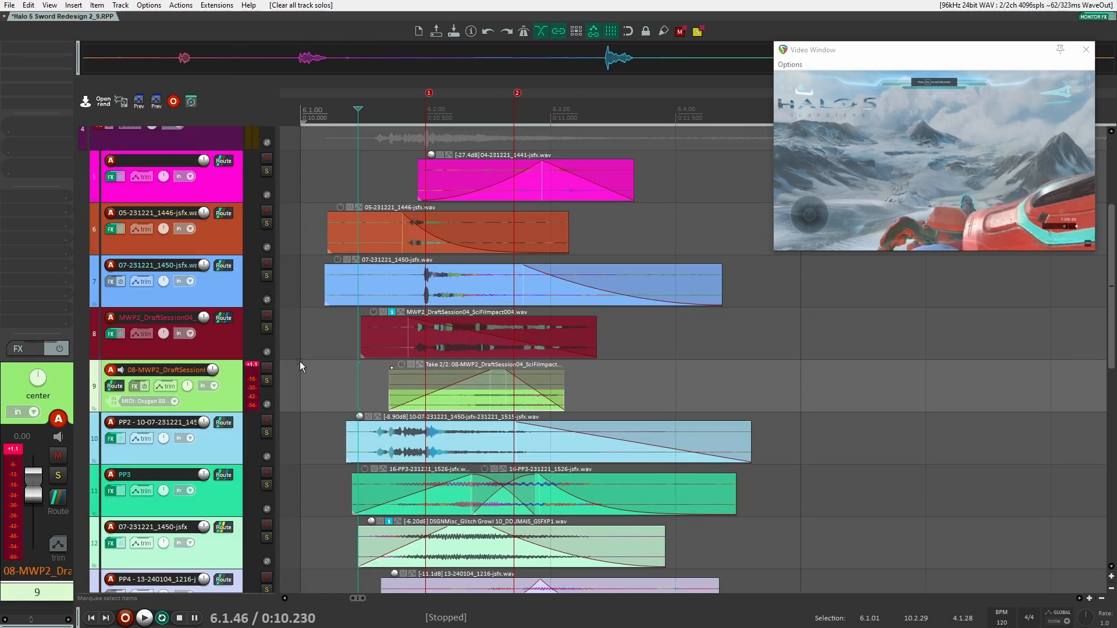
{"action": "scroll", "coordinate": [237, 420], "scroll_direction": "down", "scroll_amount": 1}
{"action": "scroll", "coordinate": [235, 367], "scroll_direction": "down", "scroll_amount": 1}
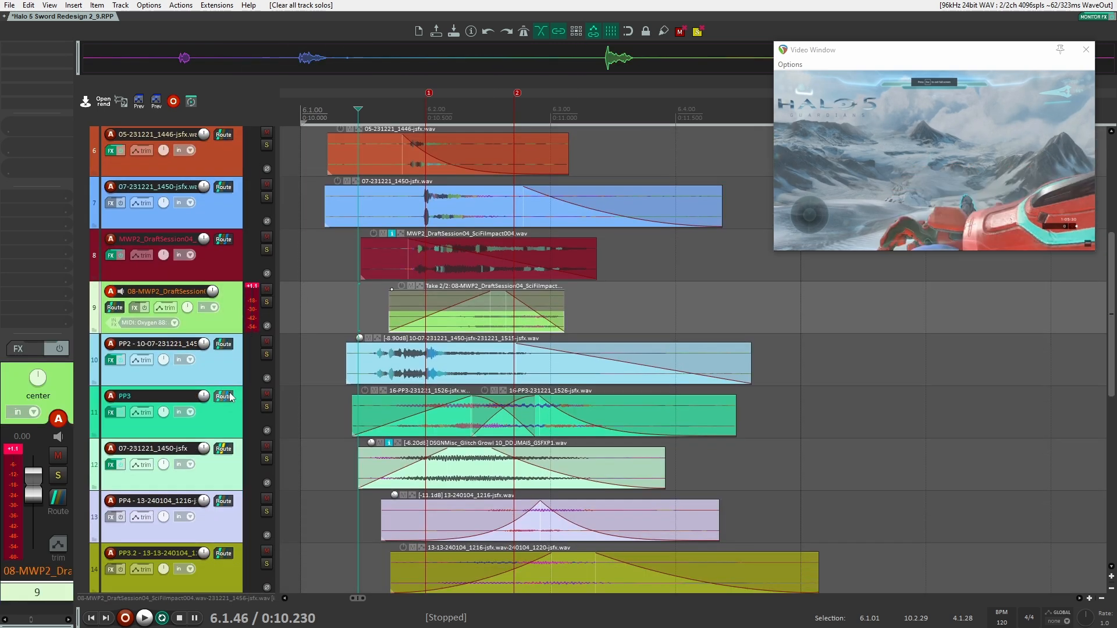
{"action": "left_click", "coordinate": [232, 368]}
{"action": "scroll", "coordinate": [230, 370], "scroll_direction": "down", "scroll_amount": 1}
{"action": "scroll", "coordinate": [229, 367], "scroll_direction": "up", "scroll_amount": 3}
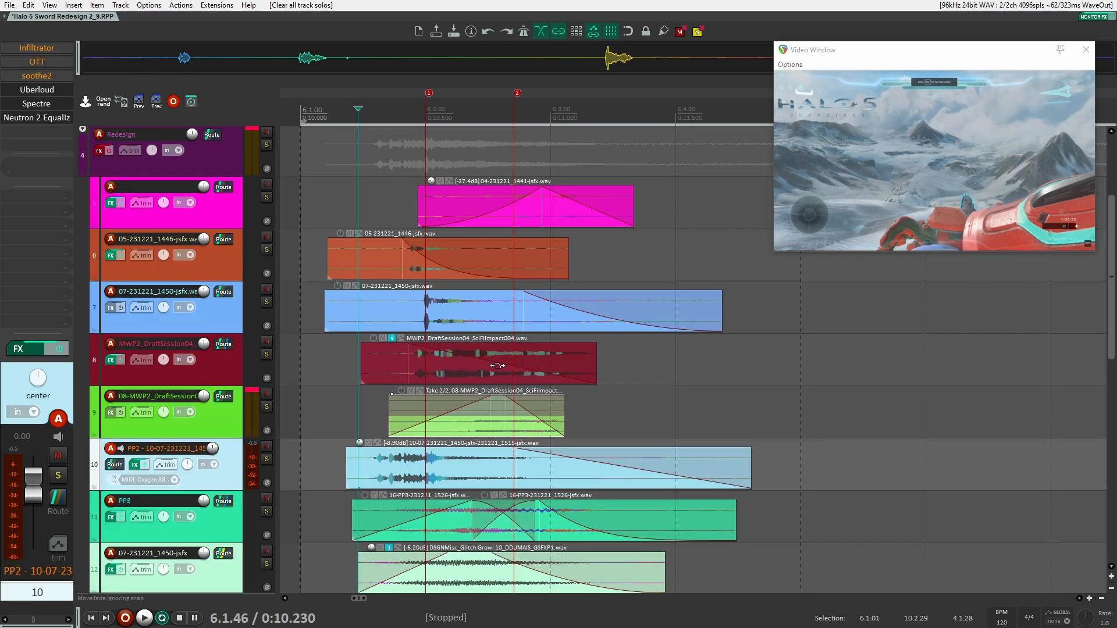
{"action": "scroll", "coordinate": [539, 329], "scroll_direction": "left", "scroll_amount": 3}
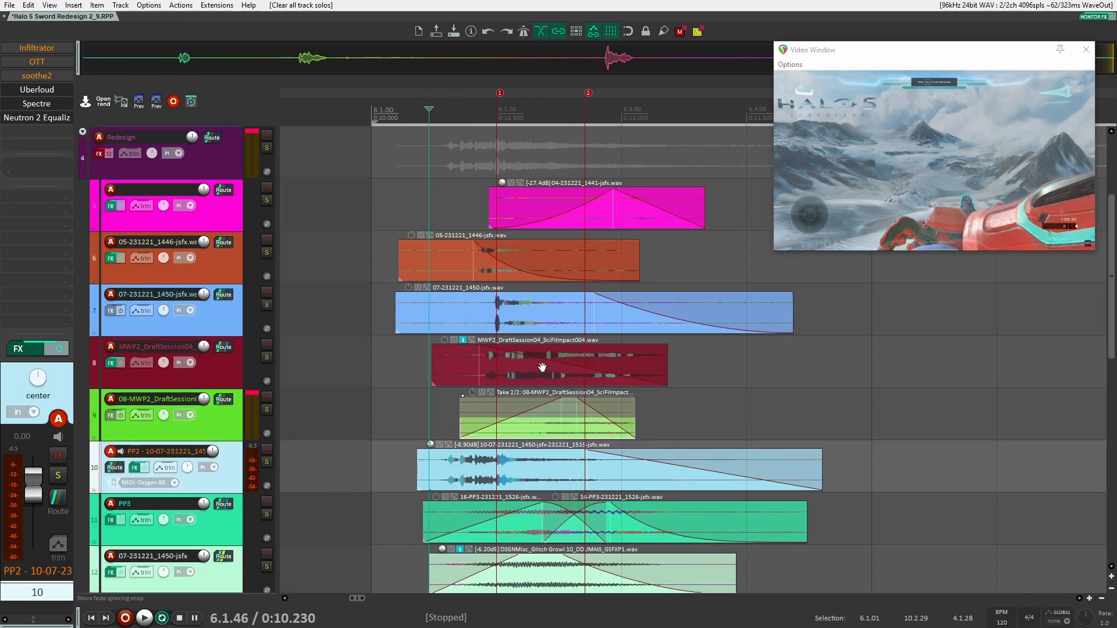
{"action": "scroll", "coordinate": [571, 370], "scroll_direction": "down", "scroll_amount": 1}
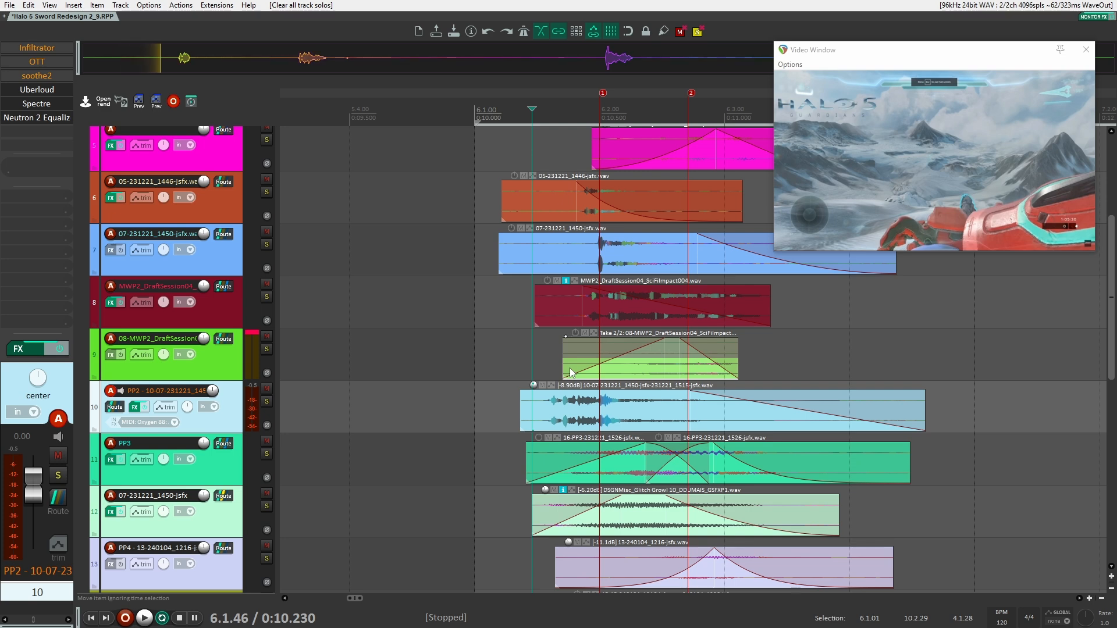
Solo track 10 and play its light blue clip from about 0:10.19
{"action": "left_click", "coordinate": [267, 401]}
{"action": "key", "text": "Up"}
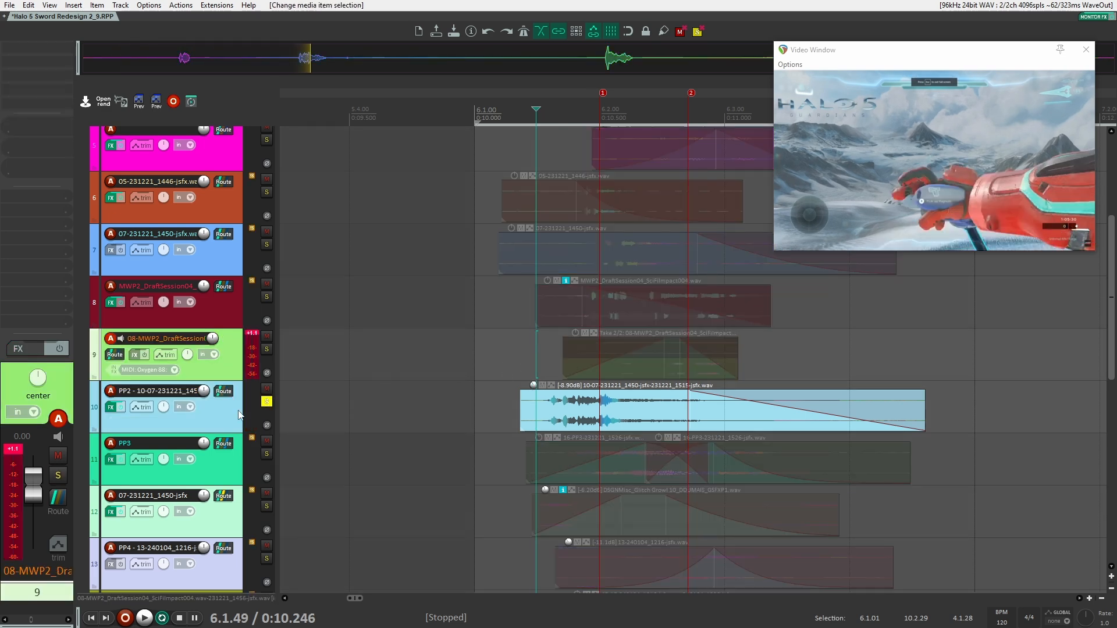
{"action": "key", "text": "Down"}
{"action": "left_click", "coordinate": [521, 365]}
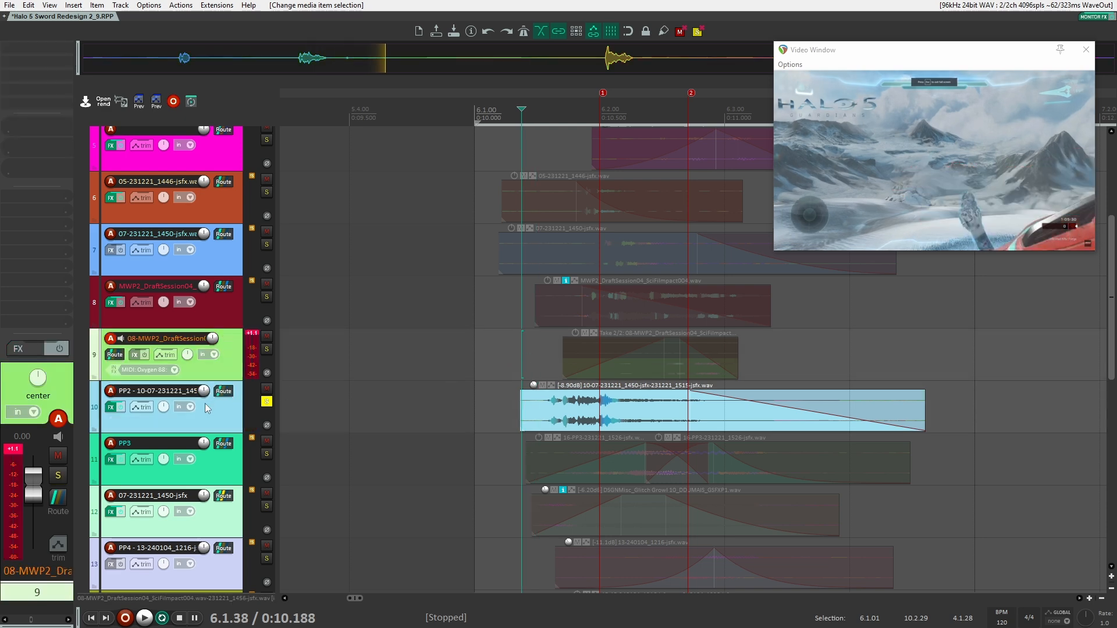
{"action": "scroll", "coordinate": [571, 312], "scroll_direction": "up", "scroll_amount": 2}
{"action": "key", "text": "space"}
{"action": "key", "text": "space"}
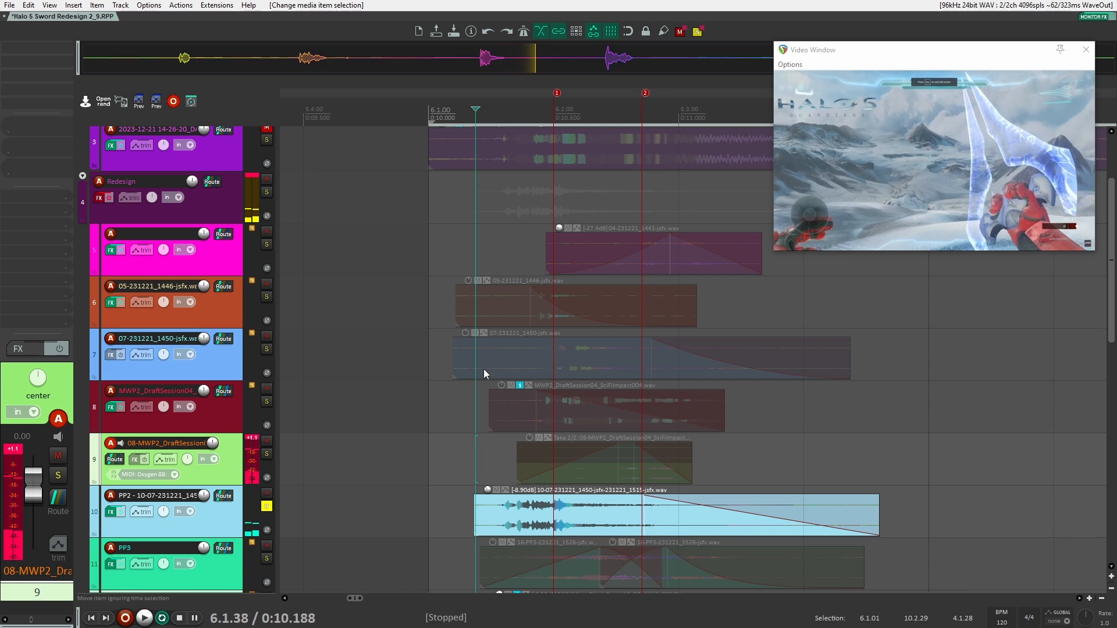
Solo tracks 6 and 7 together with track 10 and play the three layers from about 0:10.21
{"action": "left_click", "coordinate": [266, 297]}
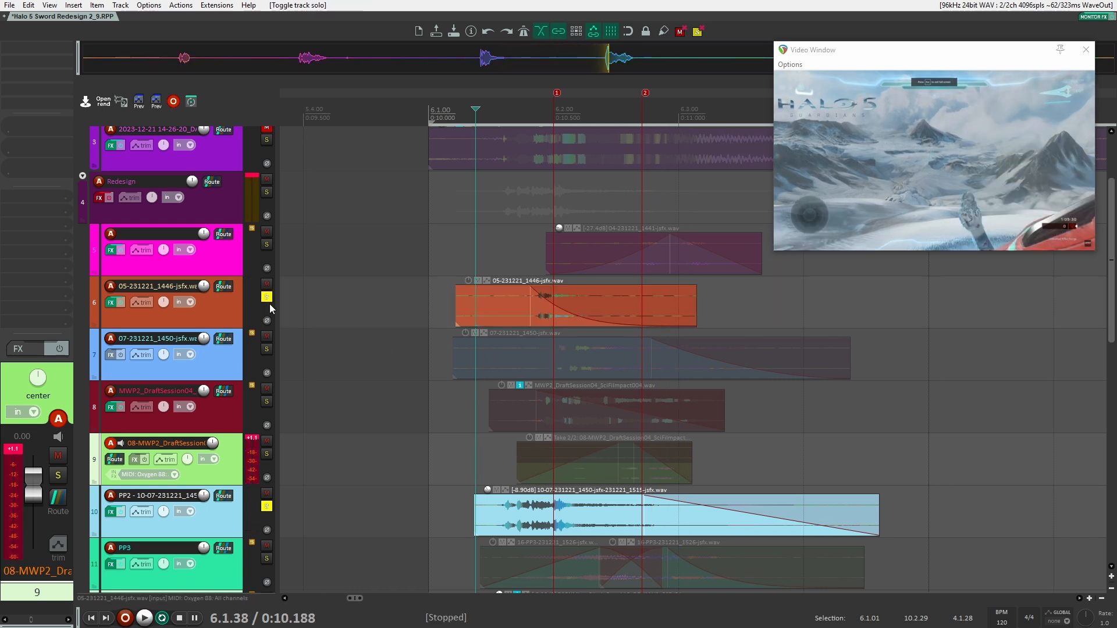
{"action": "left_click", "coordinate": [266, 350]}
{"action": "left_click", "coordinate": [481, 270]}
{"action": "key", "text": "space"}
{"action": "key", "text": "space"}
{"action": "key", "text": "space"}
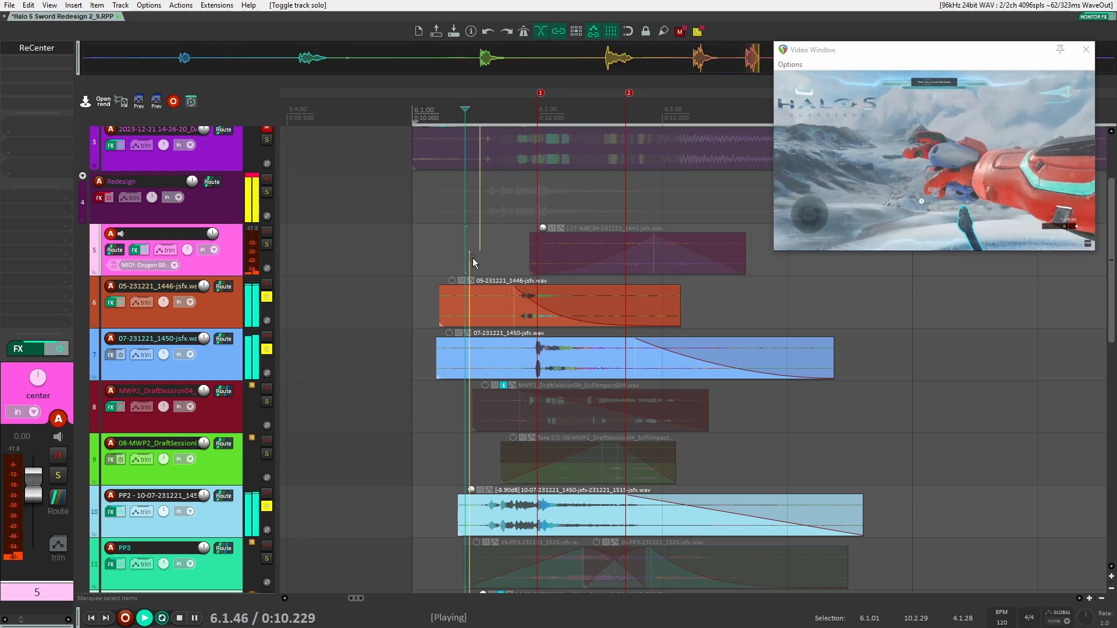
{"action": "key", "text": "space"}
Unsolo tracks 6 and 7, keep only track 10 soloed, and select it
{"action": "left_click", "coordinate": [266, 297]}
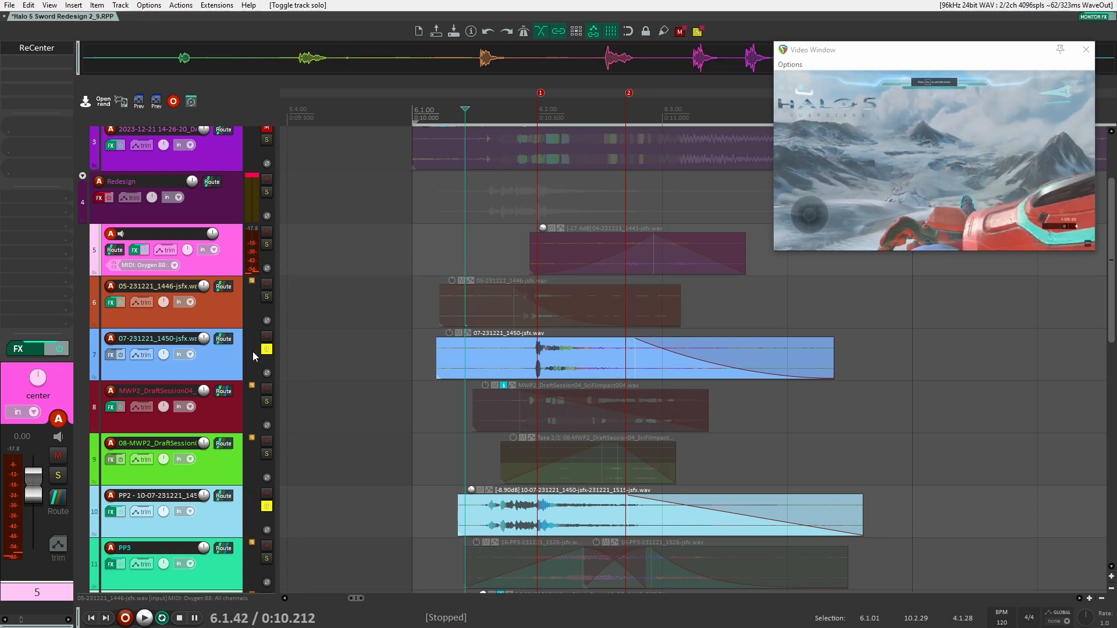
{"action": "left_click", "coordinate": [266, 349]}
{"action": "scroll", "coordinate": [417, 358], "scroll_direction": "down", "scroll_amount": 1}
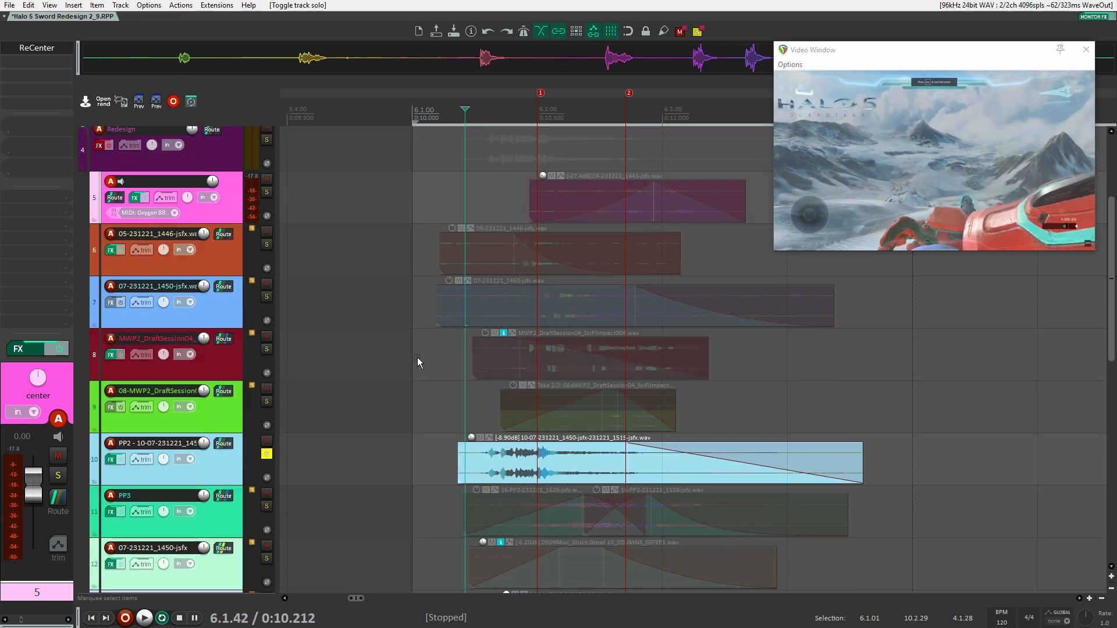
{"action": "left_click", "coordinate": [266, 453]}
{"action": "left_click", "coordinate": [222, 468]}
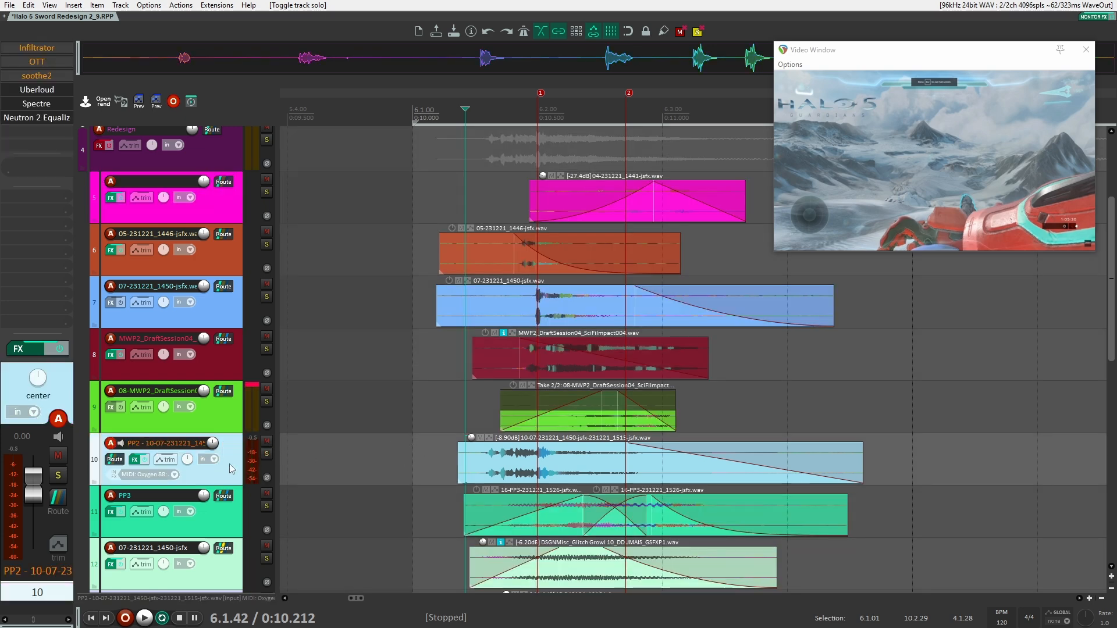
{"action": "left_click", "coordinate": [266, 454]}
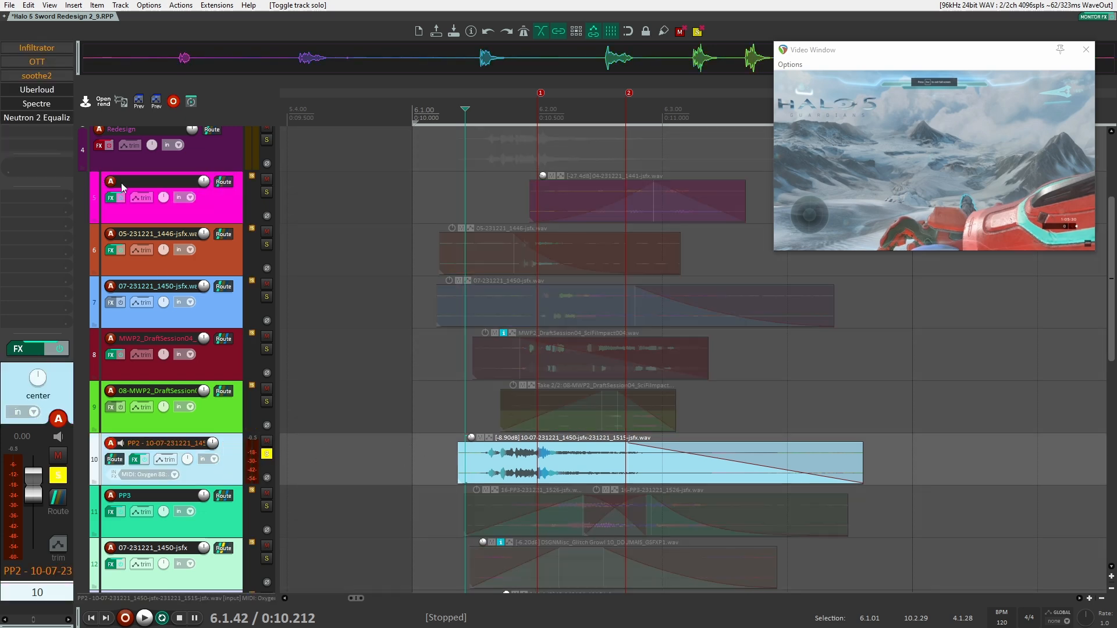
Open the Uberloud and Spectre effects on track 10 to examine their settings, and close Spectre
{"action": "left_click", "coordinate": [37, 90]}
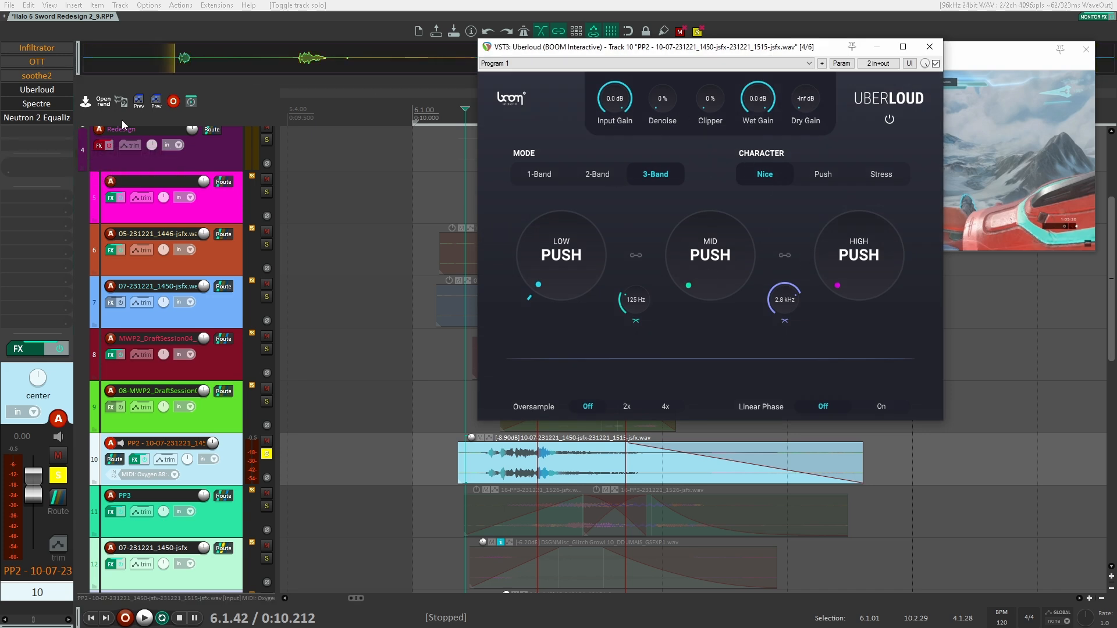
{"action": "left_click", "coordinate": [37, 103]}
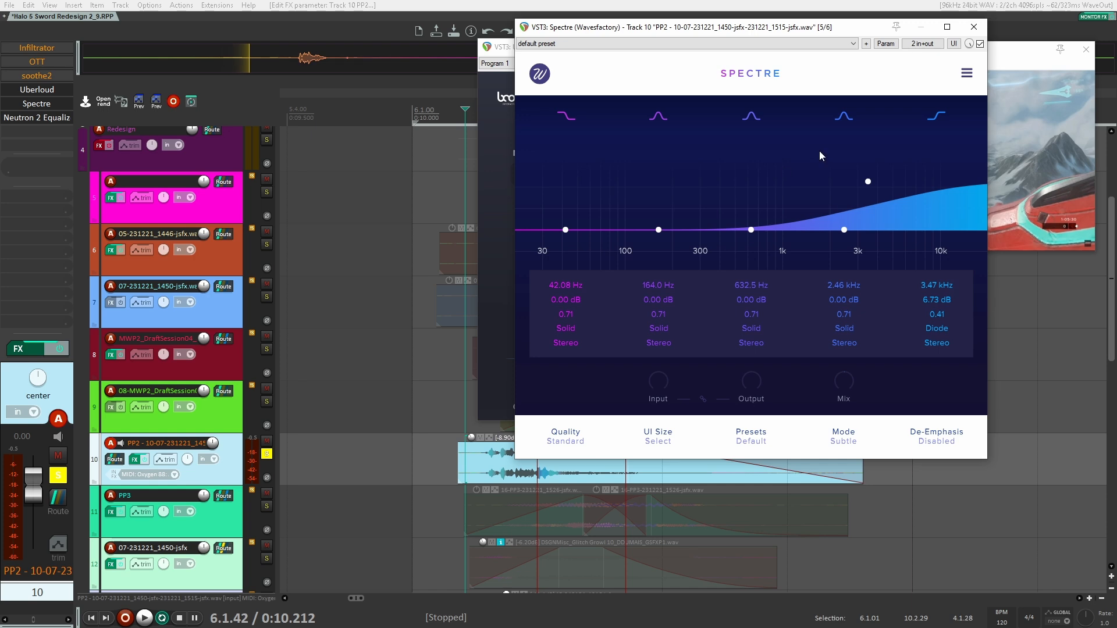
{"action": "left_click", "coordinate": [973, 26]}
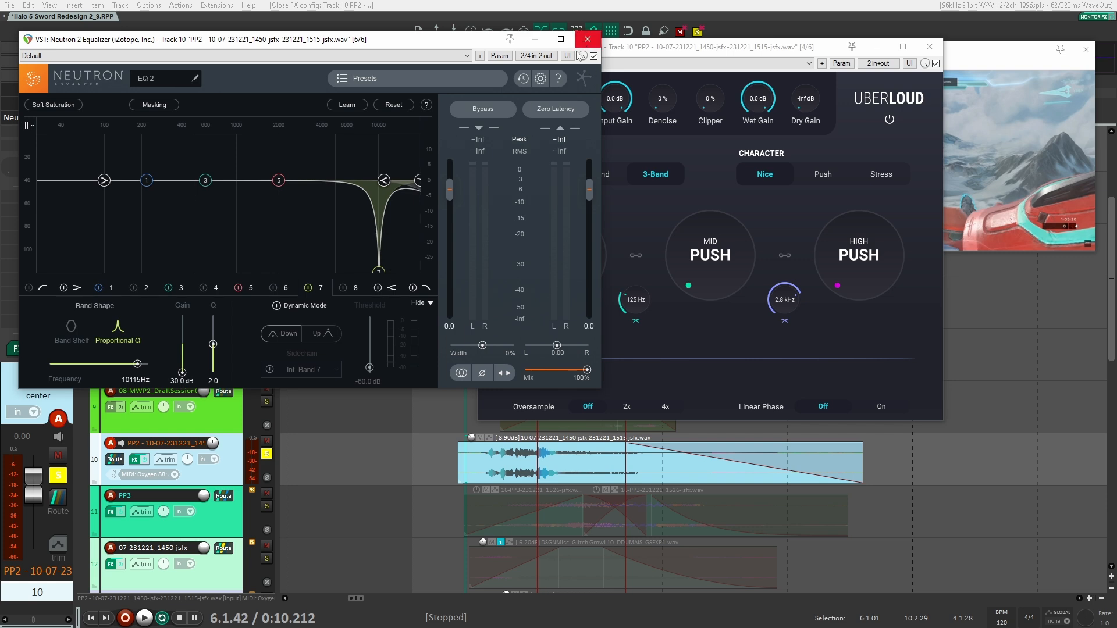
Compare track 10's playback with Neutron 2 Equalizer band 7 disabled and re-enabled, and close the plug-in windows
{"action": "left_click", "coordinate": [308, 288]}
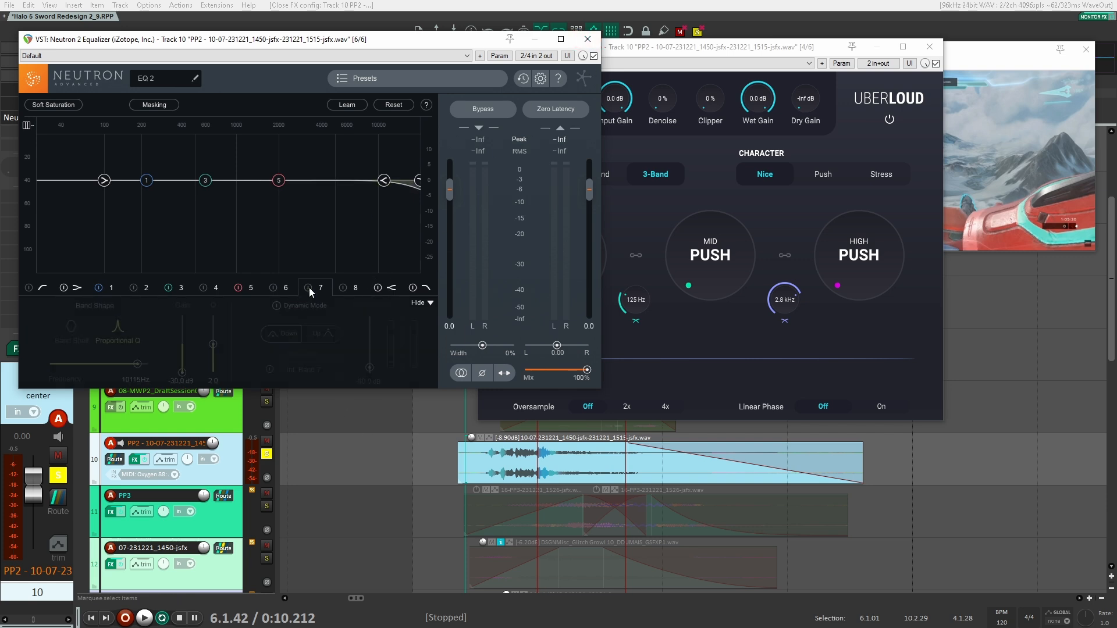
{"action": "key", "text": "space"}
{"action": "key", "text": "space"}
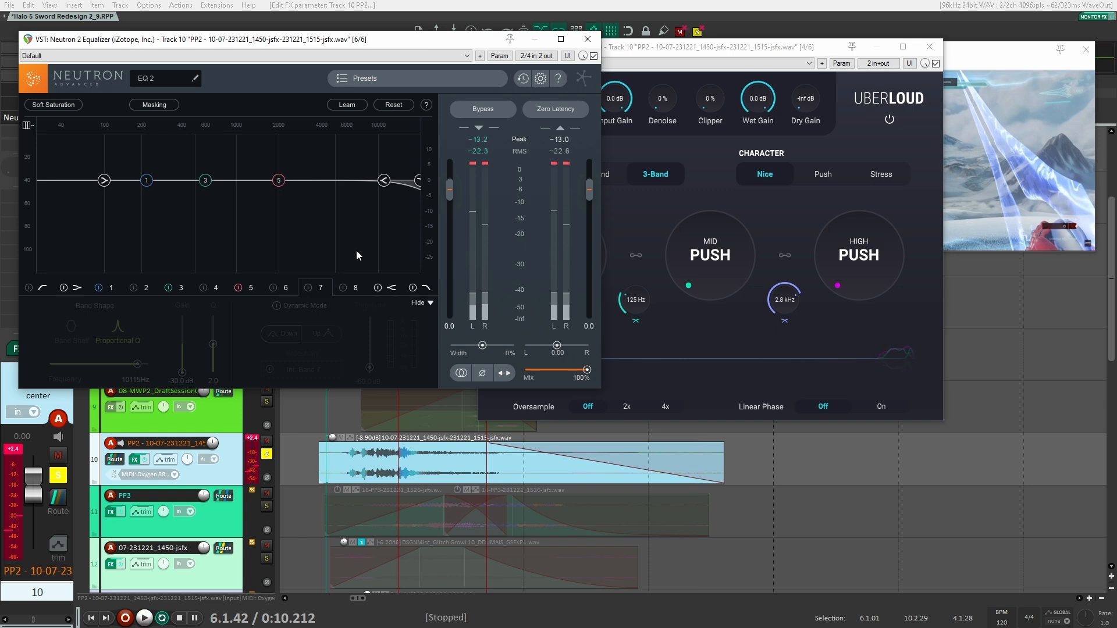
{"action": "left_click", "coordinate": [308, 288]}
{"action": "key", "text": "space"}
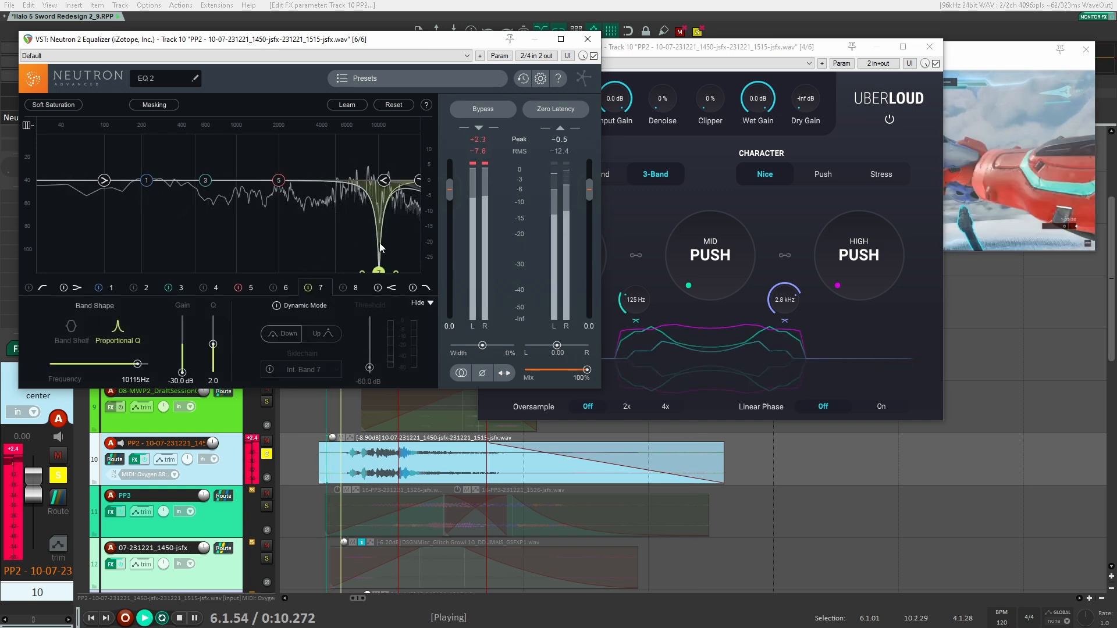
{"action": "key", "text": "space"}
{"action": "left_click", "coordinate": [588, 39]}
{"action": "left_click", "coordinate": [930, 47]}
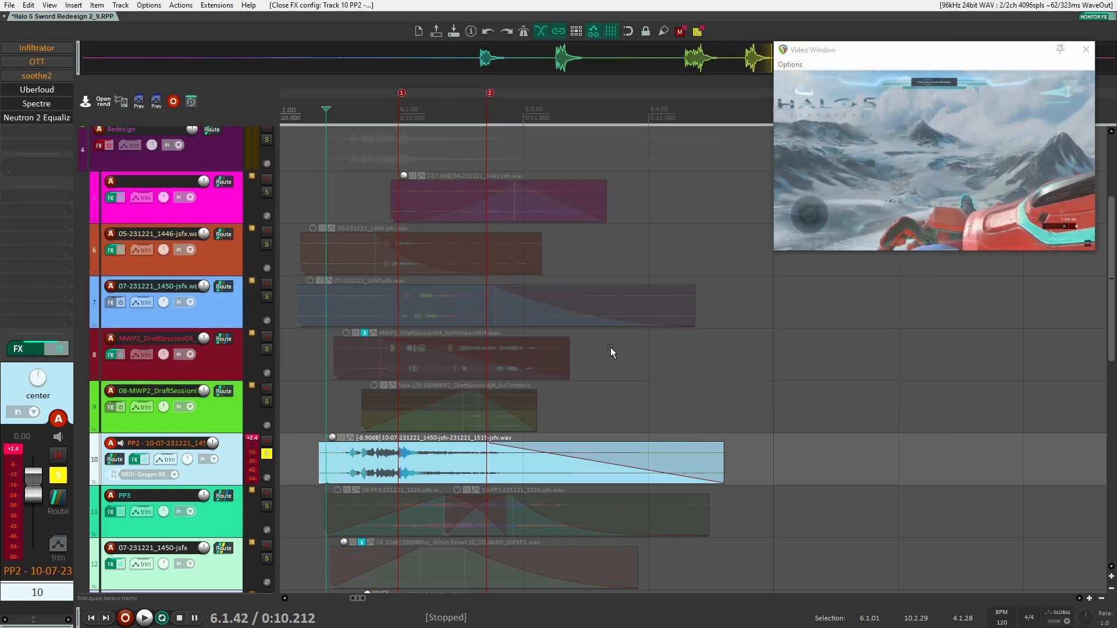
Solo track 11 (PP3) instead of track 10, play it from about 0:10.17, and unsolo it
{"action": "left_click", "coordinate": [267, 454]}
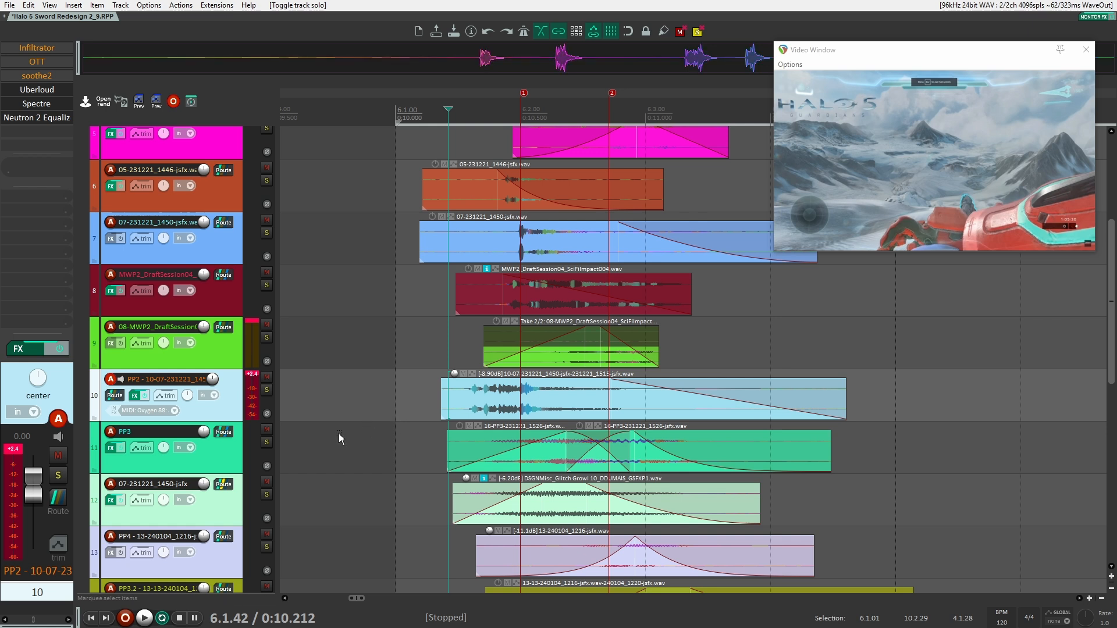
{"action": "left_click", "coordinate": [266, 444]}
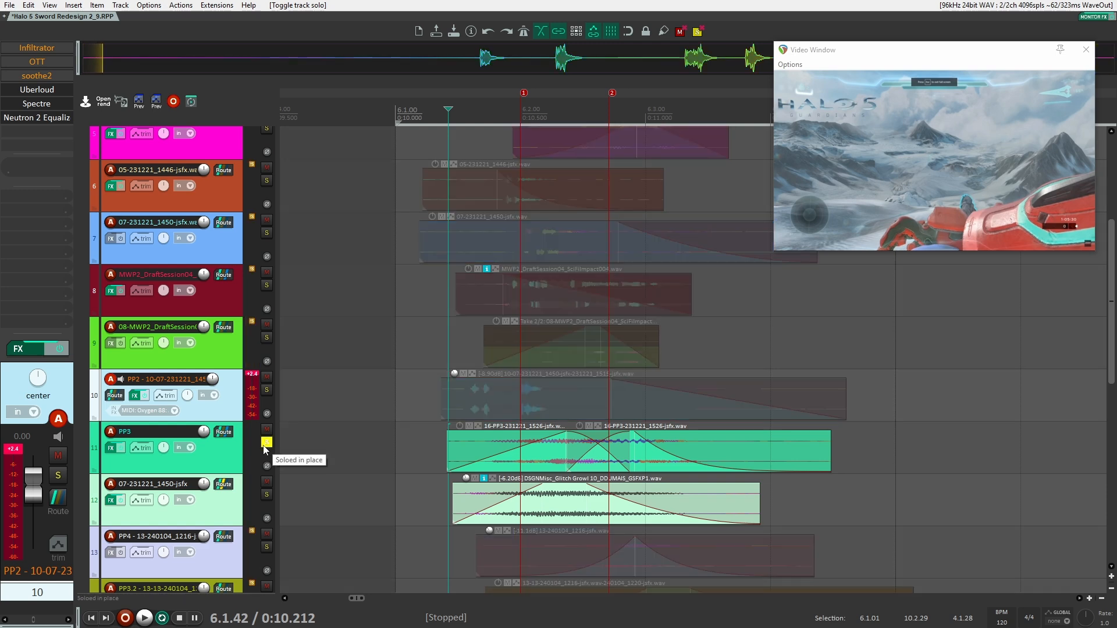
{"action": "left_click", "coordinate": [226, 448]}
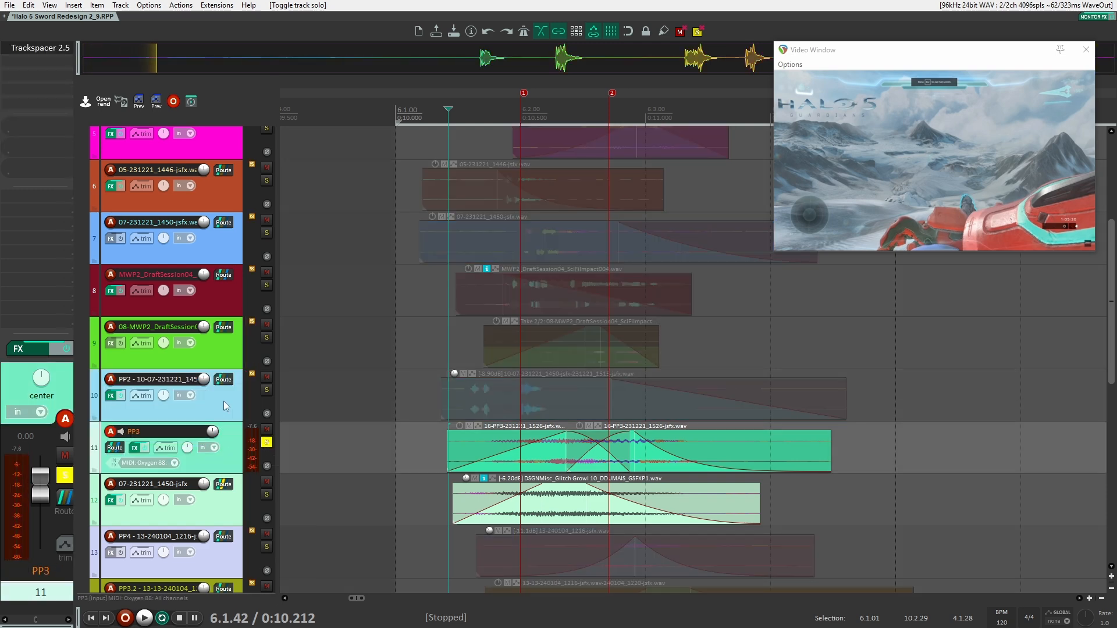
{"action": "left_click", "coordinate": [438, 446]}
{"action": "key", "text": "space"}
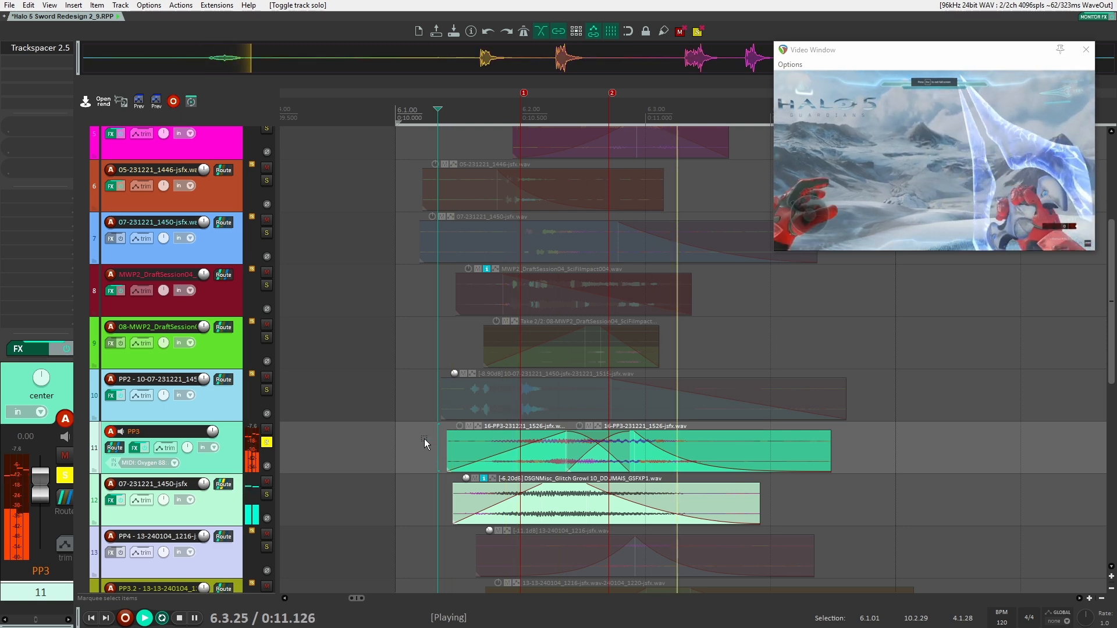
{"action": "key", "text": "space"}
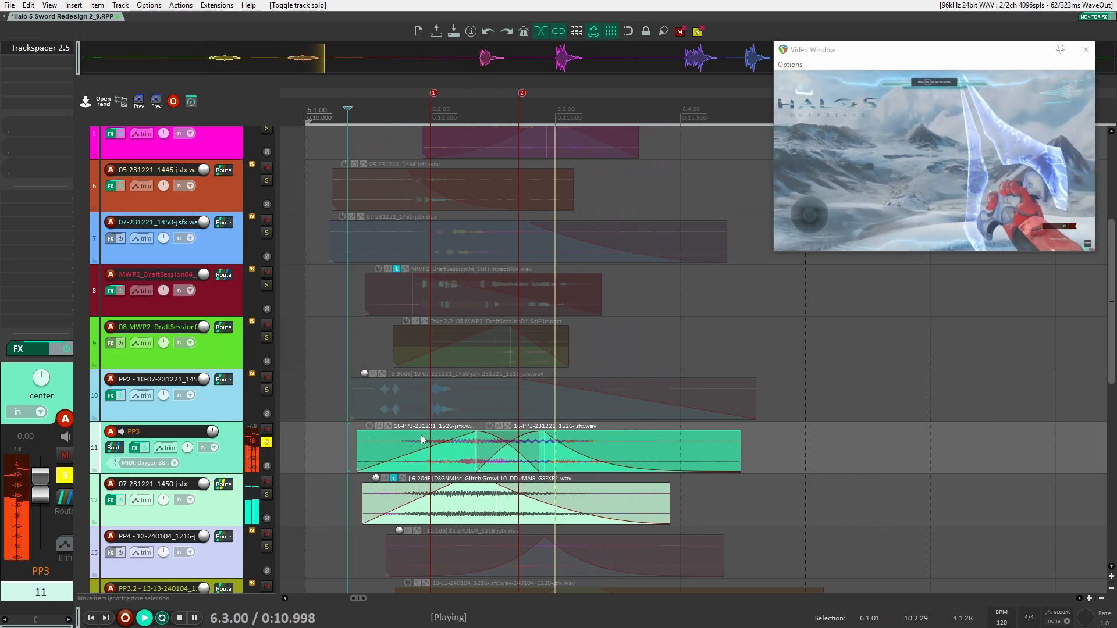
{"action": "key", "text": "space"}
{"action": "left_click", "coordinate": [267, 442]}
Open the Vital synth on track 19 (PP3) and move its window clear of the track list
{"action": "scroll", "coordinate": [331, 431], "scroll_direction": "down", "scroll_amount": 5}
{"action": "scroll", "coordinate": [331, 432], "scroll_direction": "up", "scroll_amount": 2}
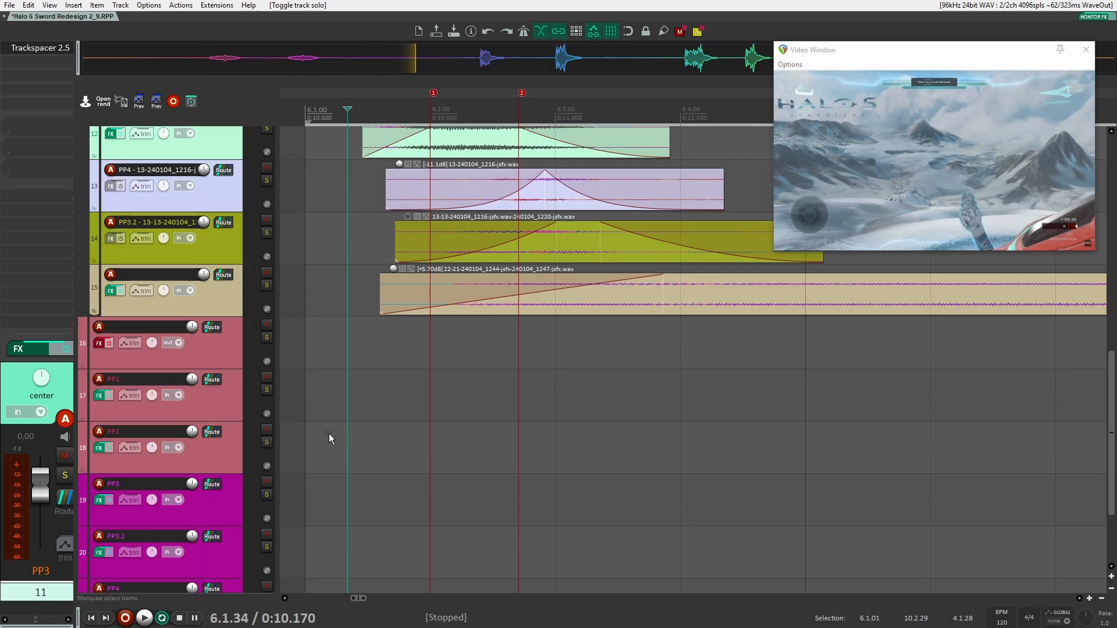
{"action": "scroll", "coordinate": [334, 438], "scroll_direction": "down", "scroll_amount": 4}
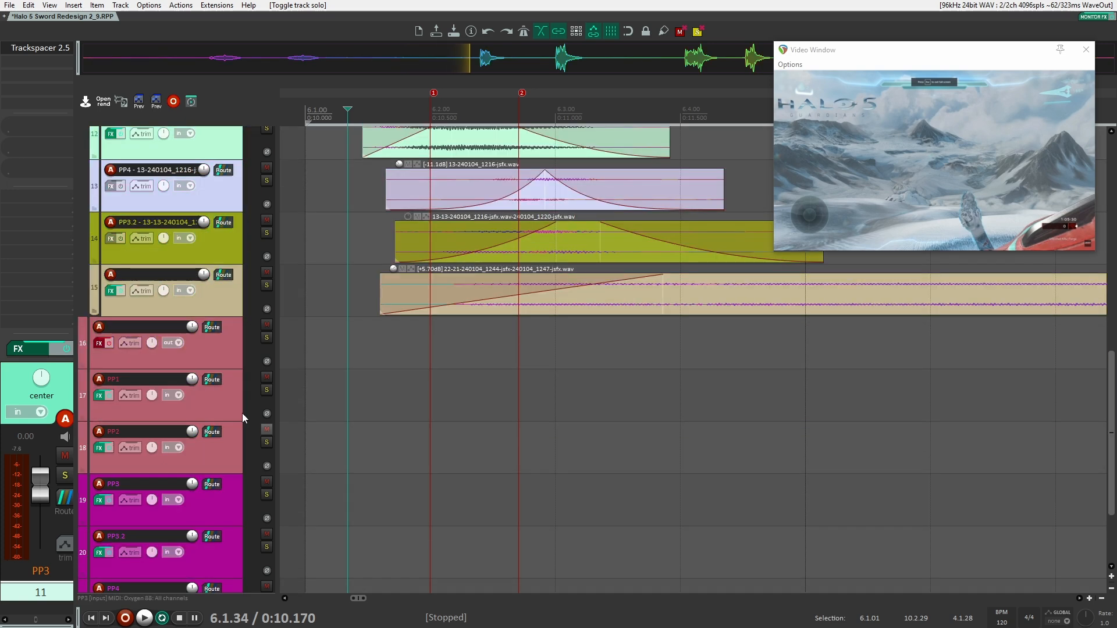
{"action": "left_click", "coordinate": [239, 500]}
{"action": "left_click", "coordinate": [40, 45]}
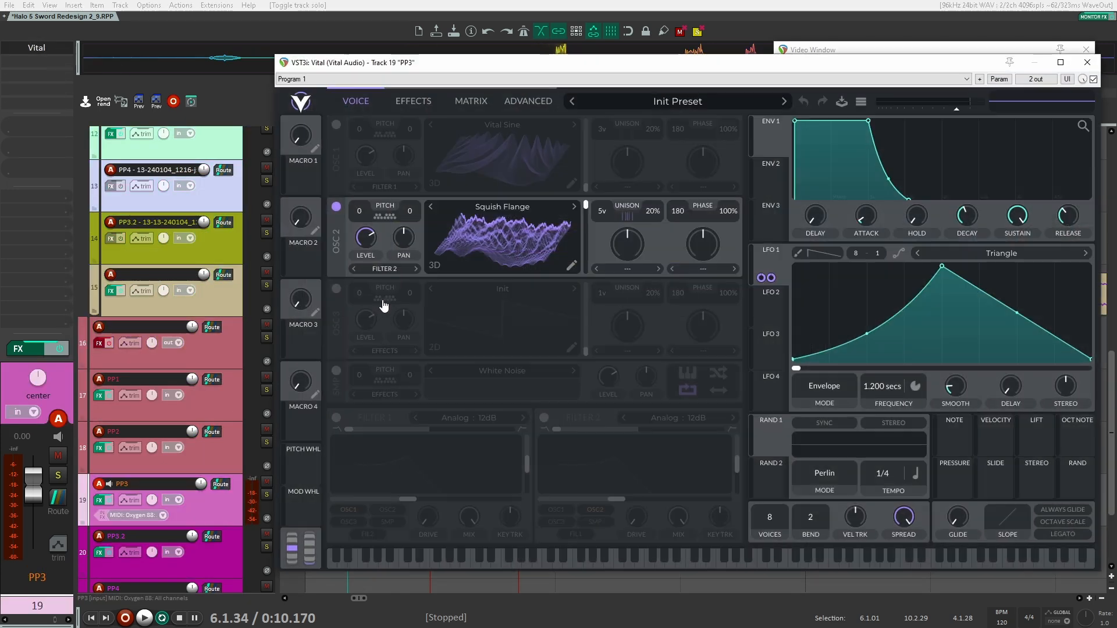
{"action": "left_click_drag", "start_coordinate": [521, 59], "coordinate": [665, 76]}
{"action": "scroll", "coordinate": [332, 287], "scroll_direction": "up", "scroll_amount": 4}
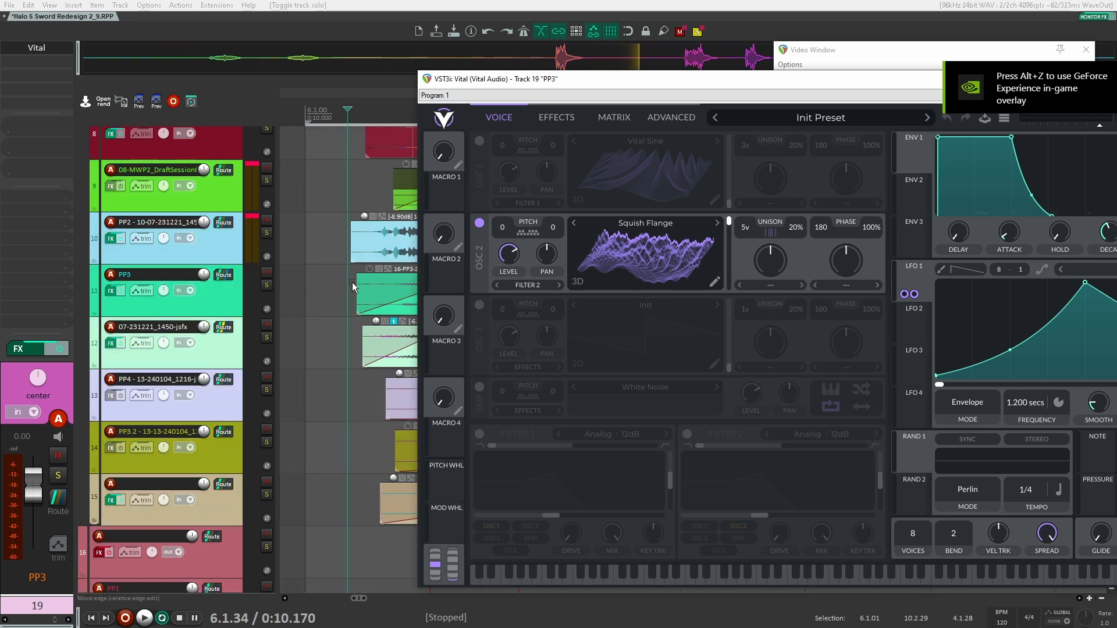
Solo track 11 (PP3), play it from 0:10.170, and unsolo it
{"action": "left_click", "coordinate": [266, 285]}
{"action": "key", "text": "space"}
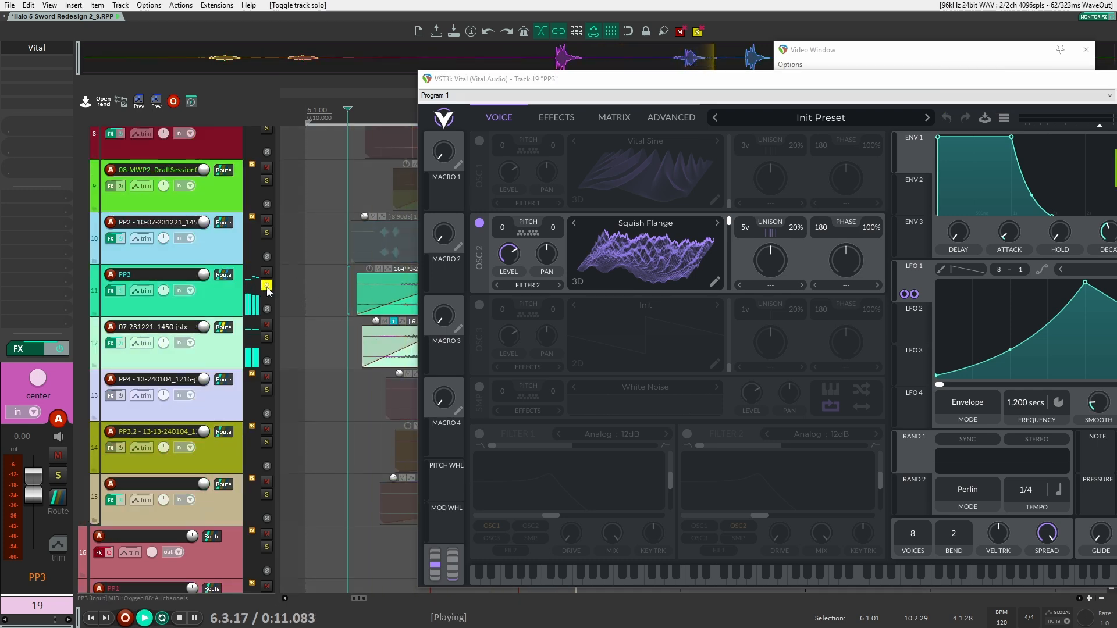
{"action": "left_click", "coordinate": [267, 285]}
{"action": "key", "text": "space"}
Examine the Glorkglunk wavetables available for oscillator 2 and the Flanger settings in track 19's Vital, and close the synth
{"action": "left_click_drag", "start_coordinate": [754, 82], "coordinate": [575, 64]}
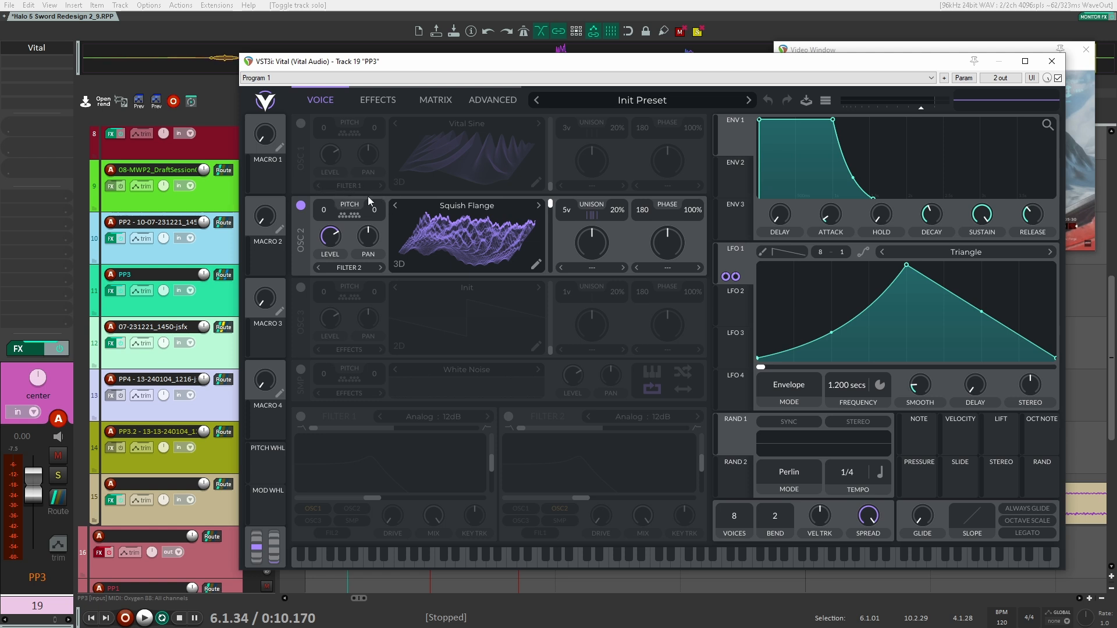
{"action": "left_click", "coordinate": [471, 205]}
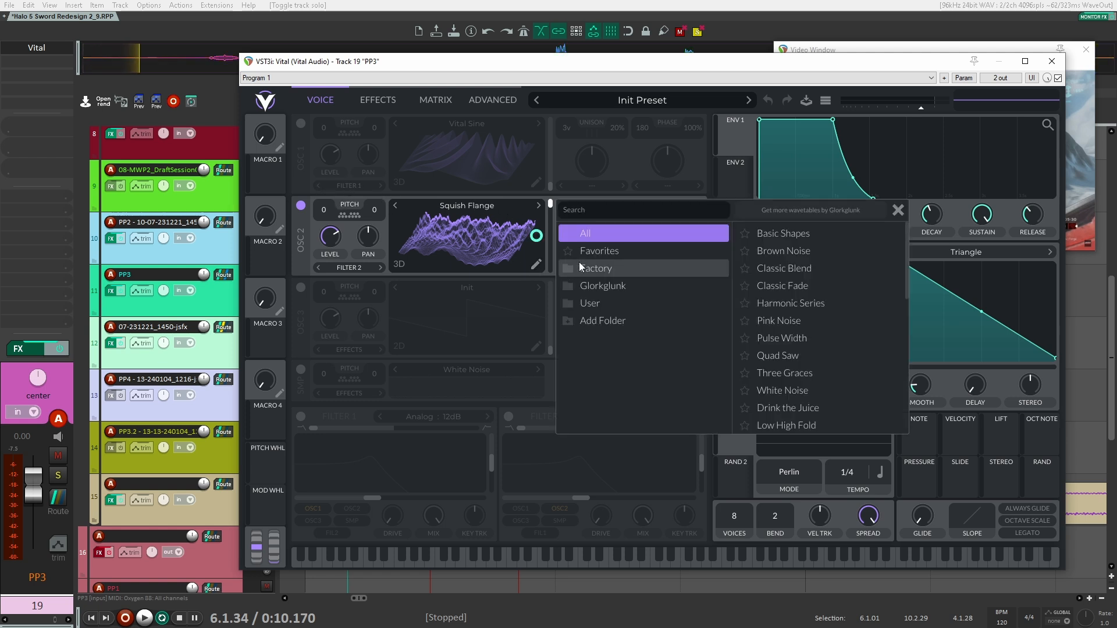
{"action": "left_click", "coordinate": [620, 286]}
{"action": "scroll", "coordinate": [797, 340], "scroll_direction": "down", "scroll_amount": 2}
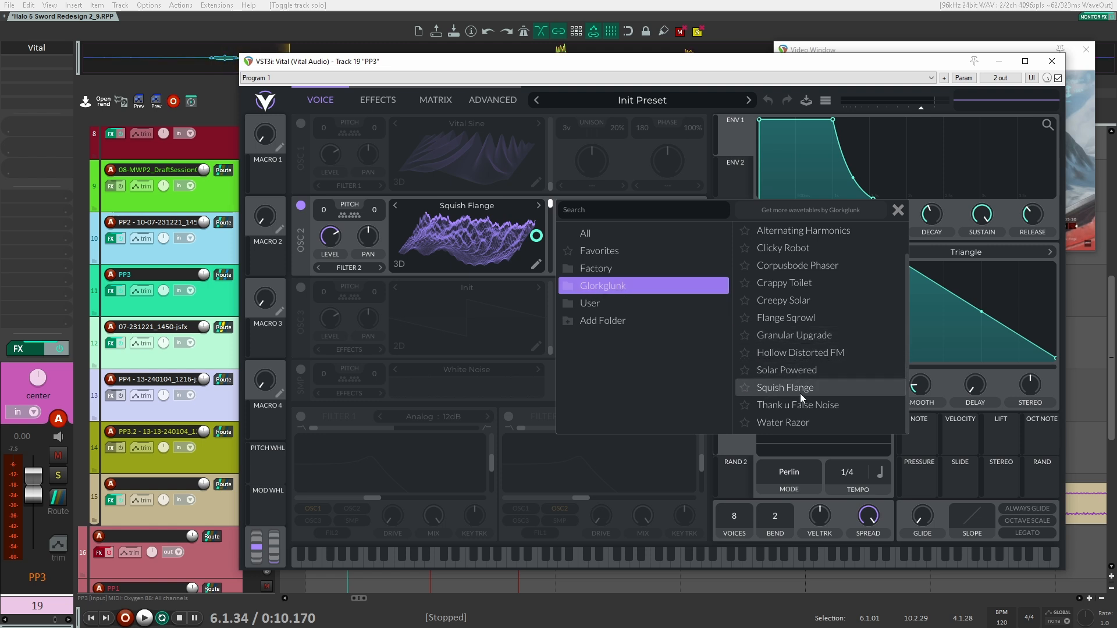
{"action": "left_click", "coordinate": [483, 314]}
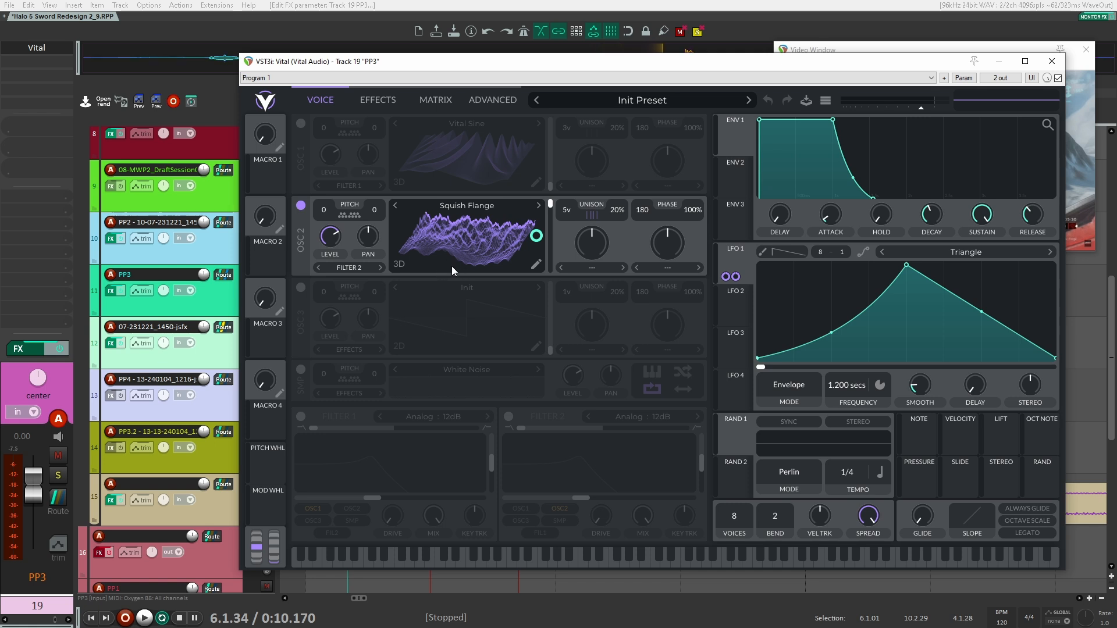
{"action": "left_click", "coordinate": [374, 100]}
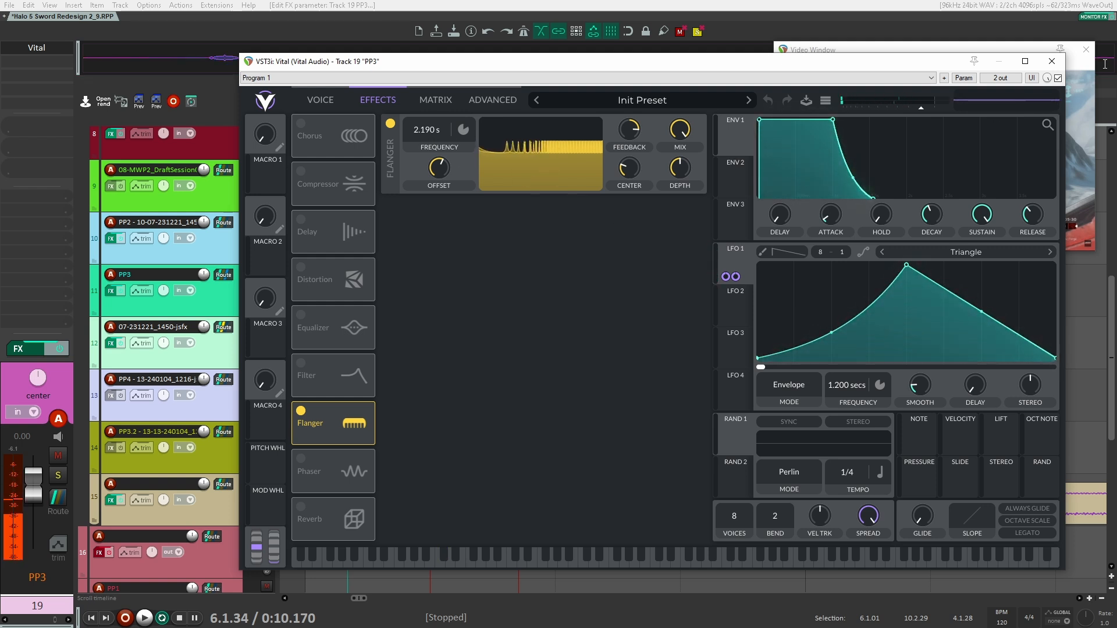
{"action": "left_click", "coordinate": [1052, 60]}
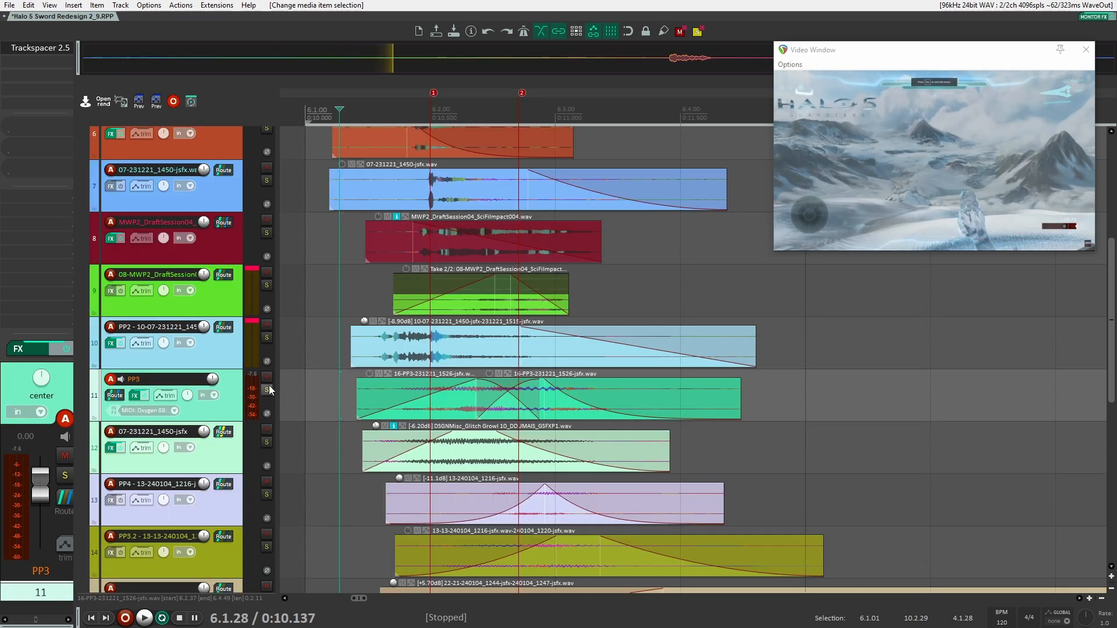
Solo track 11 and try to pull its two overlapping clips apart, undoing the clip moves
{"action": "left_click", "coordinate": [267, 390]}
{"action": "left_click_drag", "start_coordinate": [650, 387], "coordinate": [834, 394]}
{"action": "left_click_drag", "start_coordinate": [540, 404], "coordinate": [607, 402]}
{"action": "key", "text": "ctrl+z"}
{"action": "key", "text": "ctrl+z"}
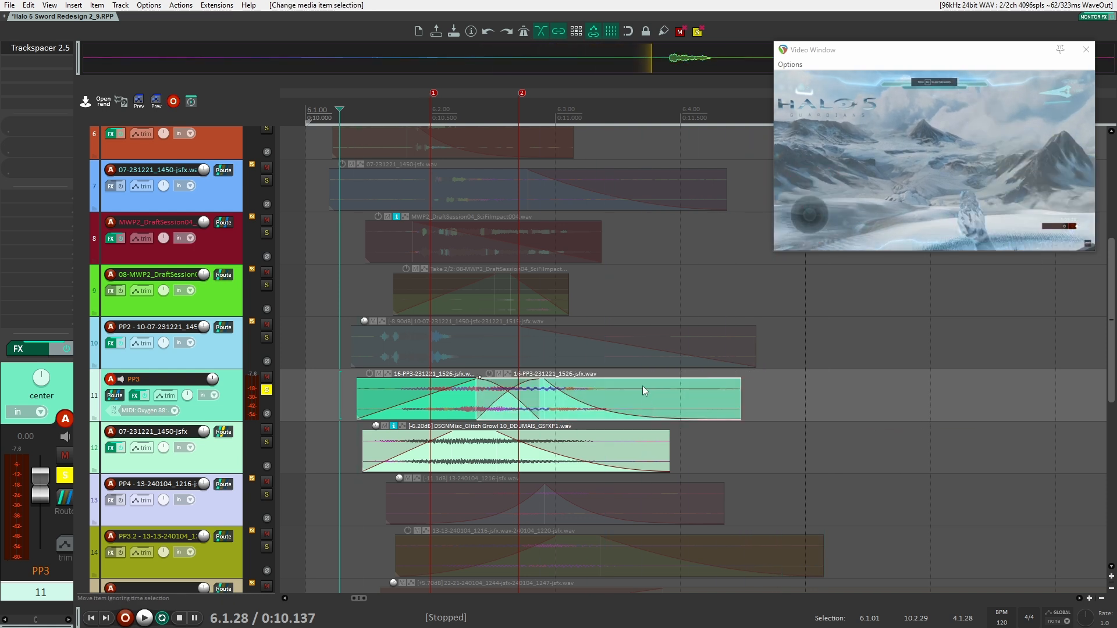
Play the soloed track 11 from 0:10.160 and unsolo it
{"action": "left_click", "coordinate": [345, 392]}
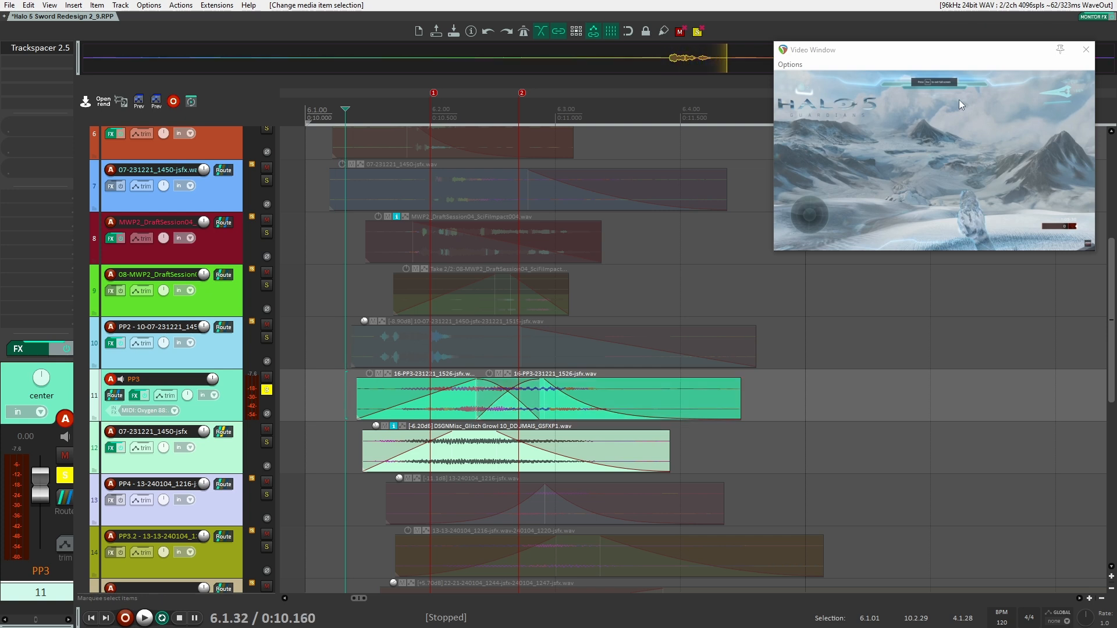
{"action": "key", "text": "space"}
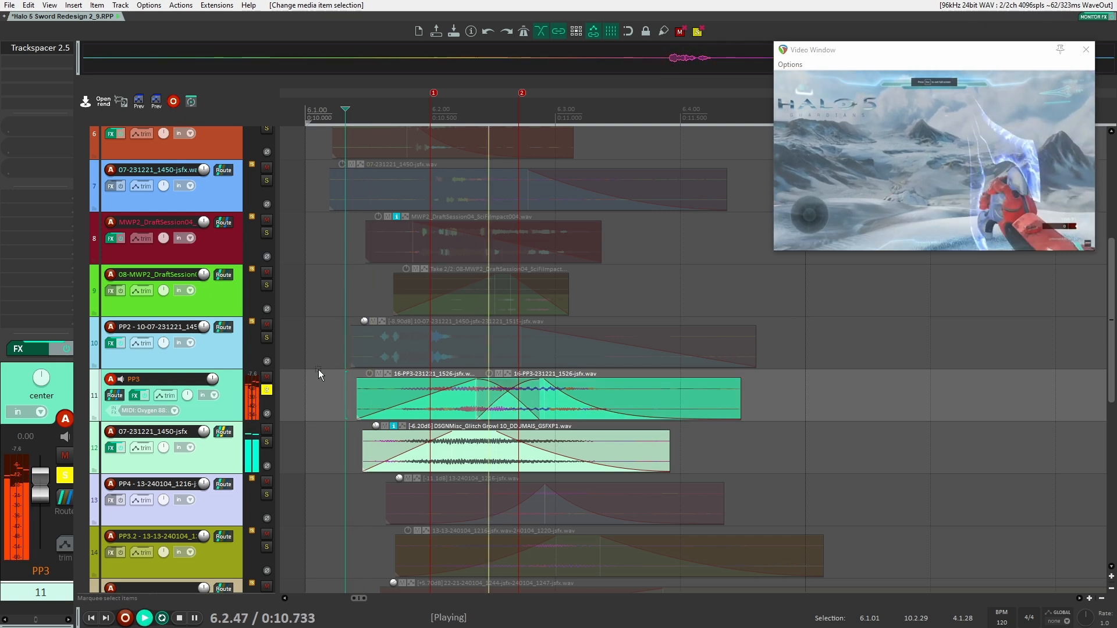
{"action": "key", "text": "space"}
{"action": "left_click", "coordinate": [267, 390]}
{"action": "left_click", "coordinate": [267, 442]}
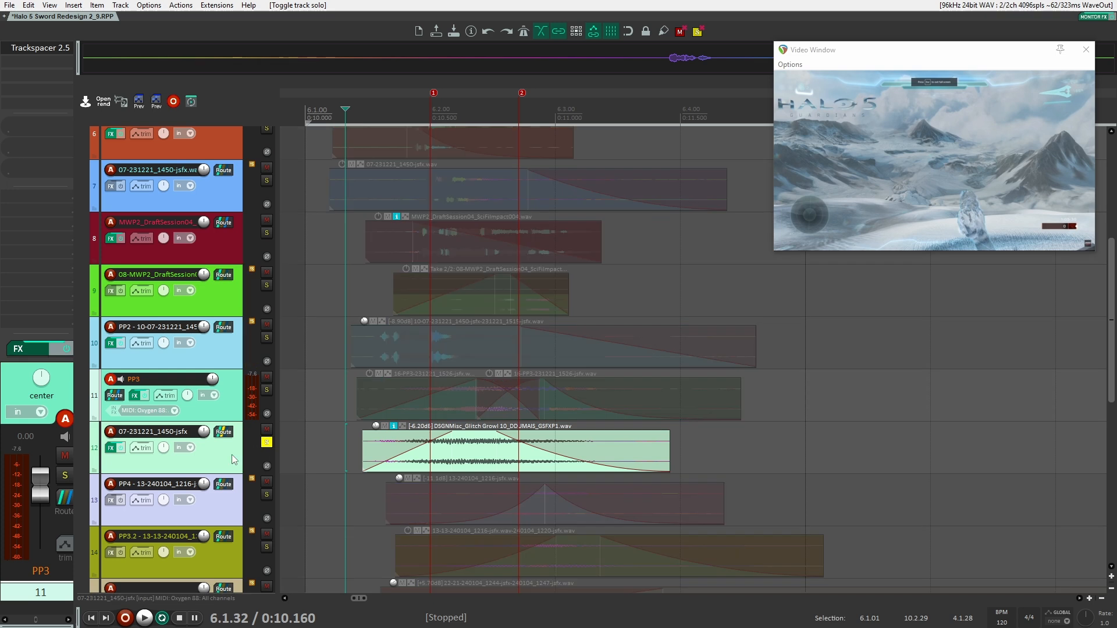
{"action": "left_click", "coordinate": [236, 451]}
{"action": "scroll", "coordinate": [230, 402], "scroll_direction": "down", "scroll_amount": 1}
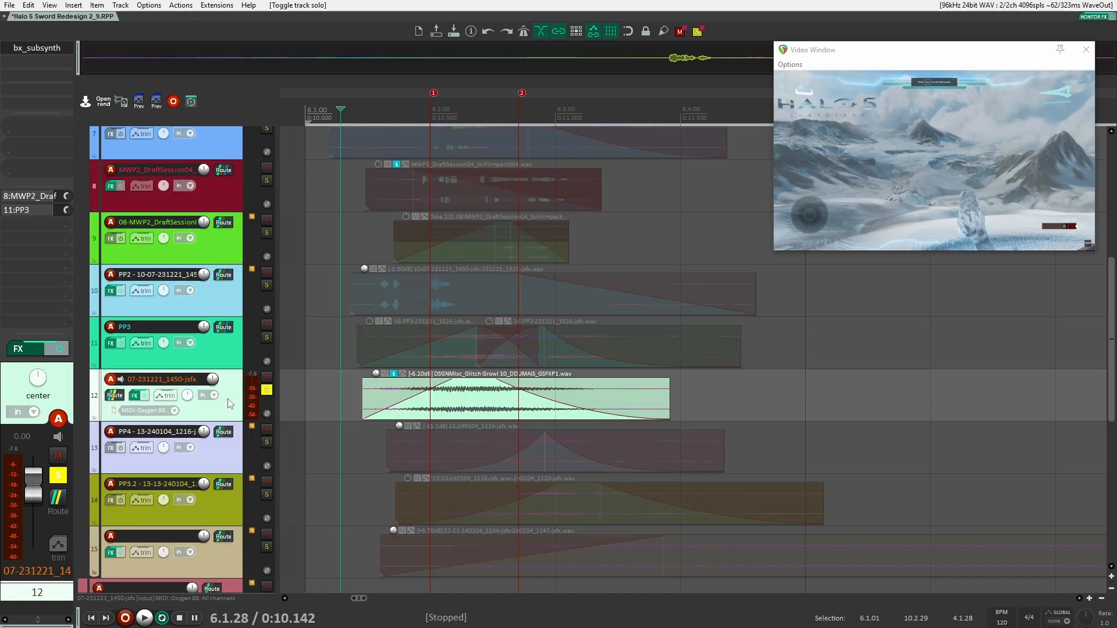
{"action": "key", "text": "space"}
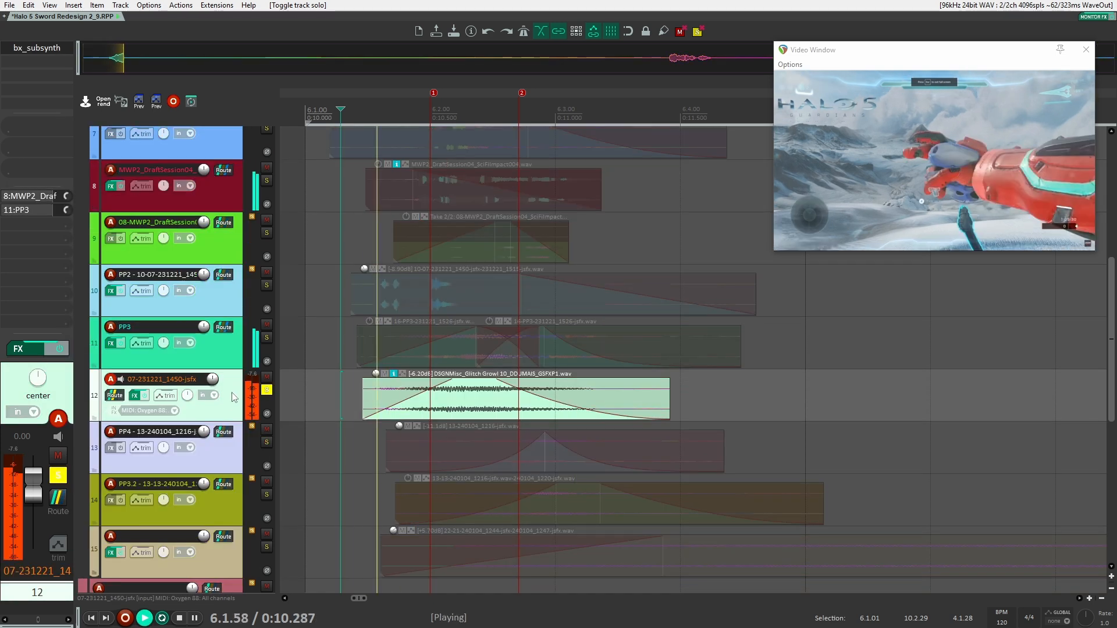
{"action": "key", "text": "space"}
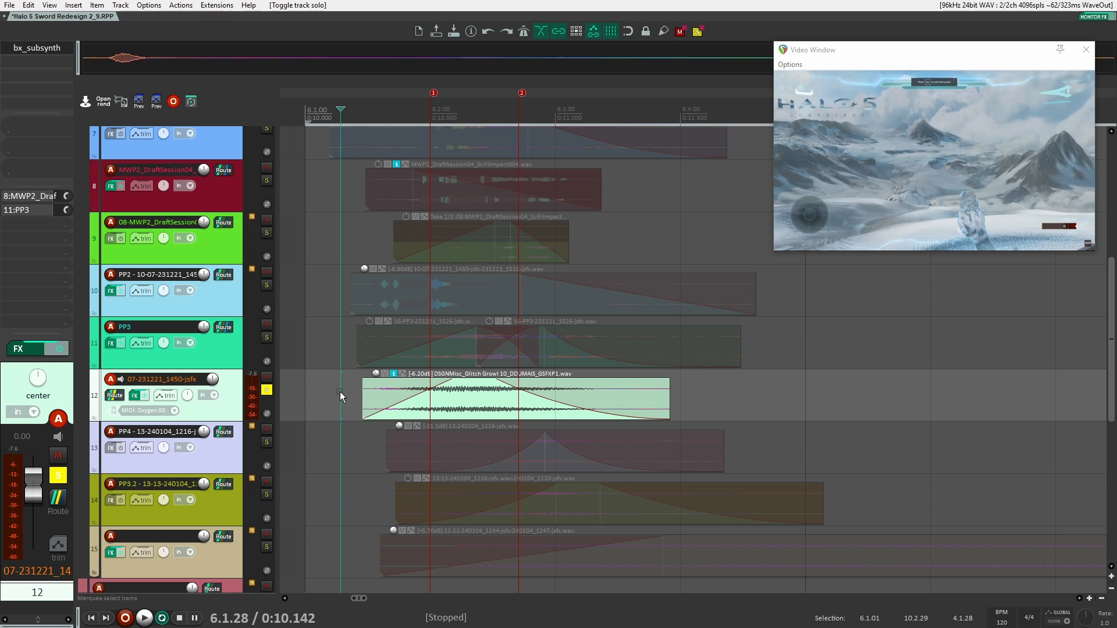
{"action": "scroll", "coordinate": [240, 404], "scroll_direction": "down", "scroll_amount": 4}
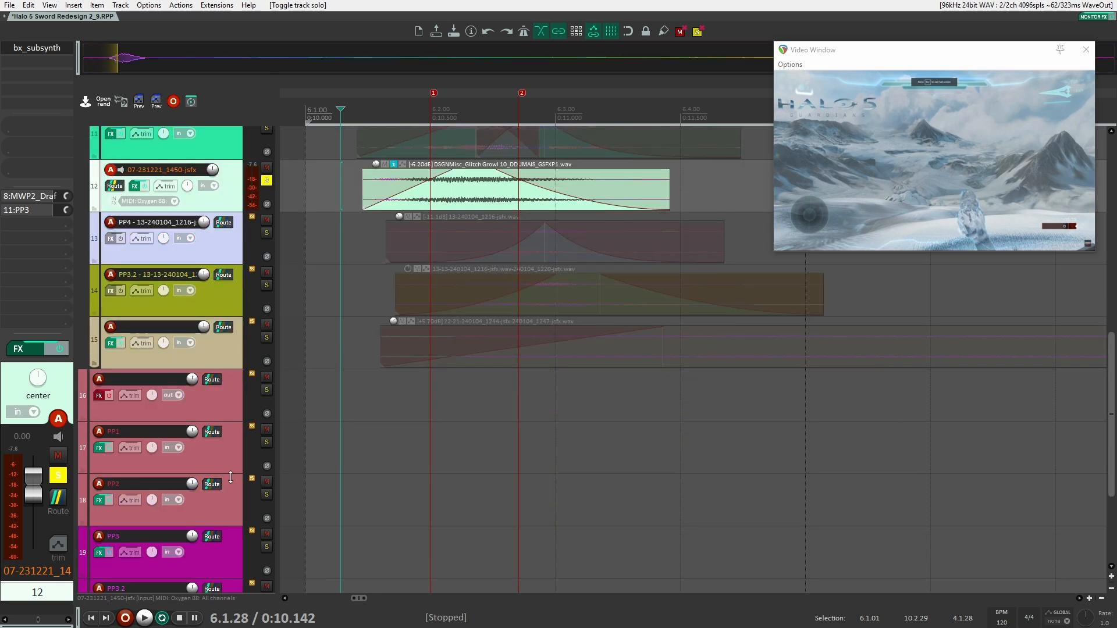
{"action": "scroll", "coordinate": [239, 475], "scroll_direction": "down", "scroll_amount": 4}
{"action": "left_click", "coordinate": [226, 534]}
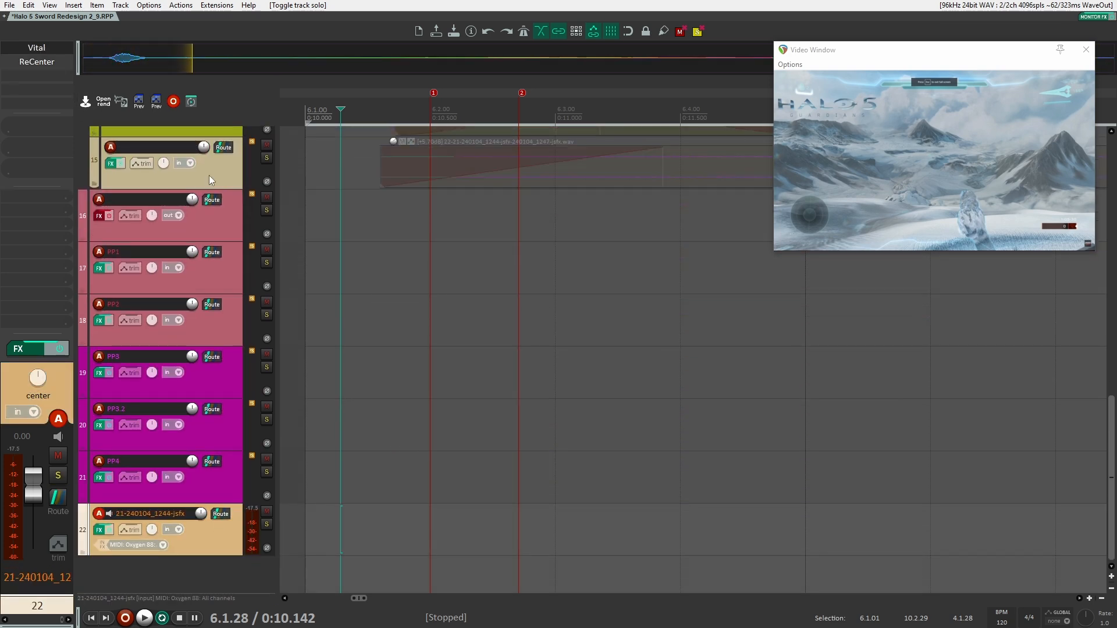
{"action": "scroll", "coordinate": [223, 392], "scroll_direction": "up", "scroll_amount": 6}
{"action": "left_click", "coordinate": [213, 344]}
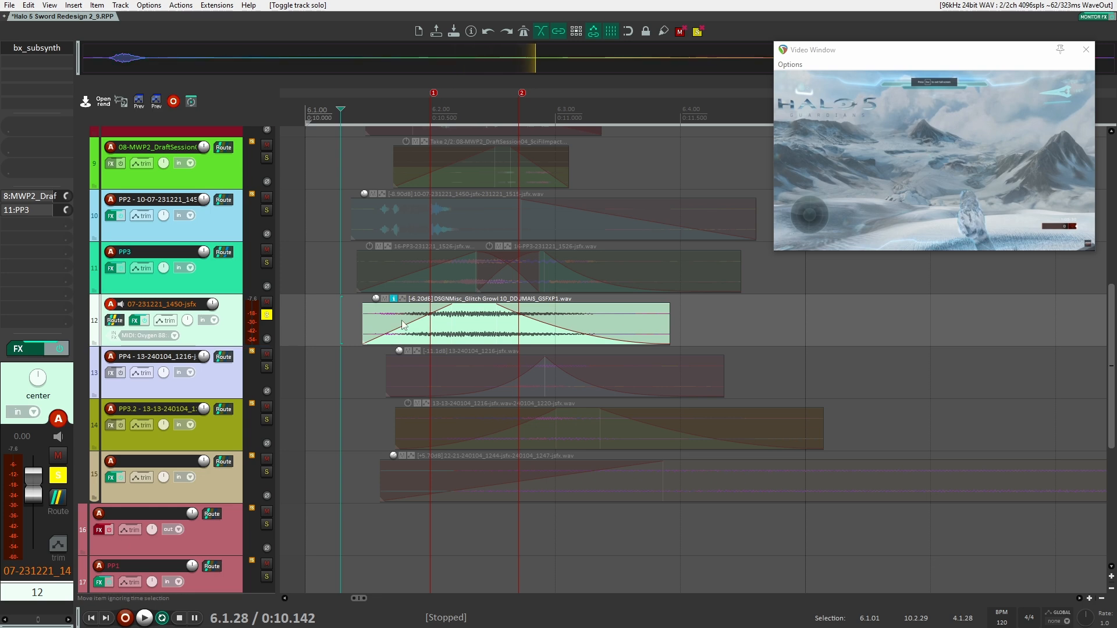
{"action": "left_click", "coordinate": [266, 316]}
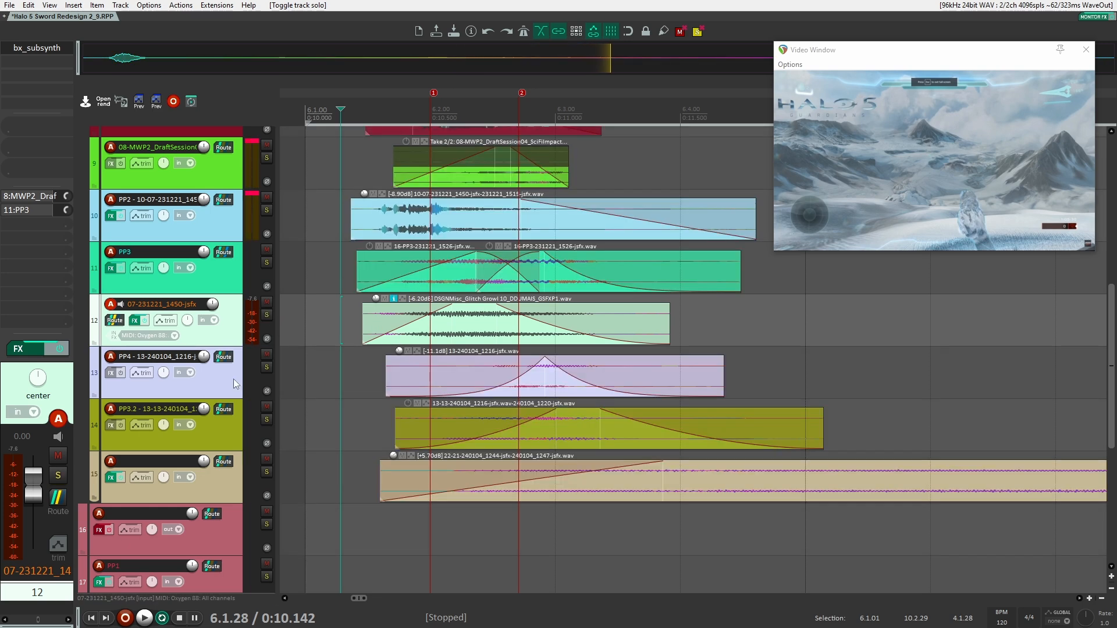
Compare track 12's soloed playback with bx_subsynth bypassed and re-enabled, close the plug-in window, and unsolo the track
{"action": "left_click", "coordinate": [36, 48]}
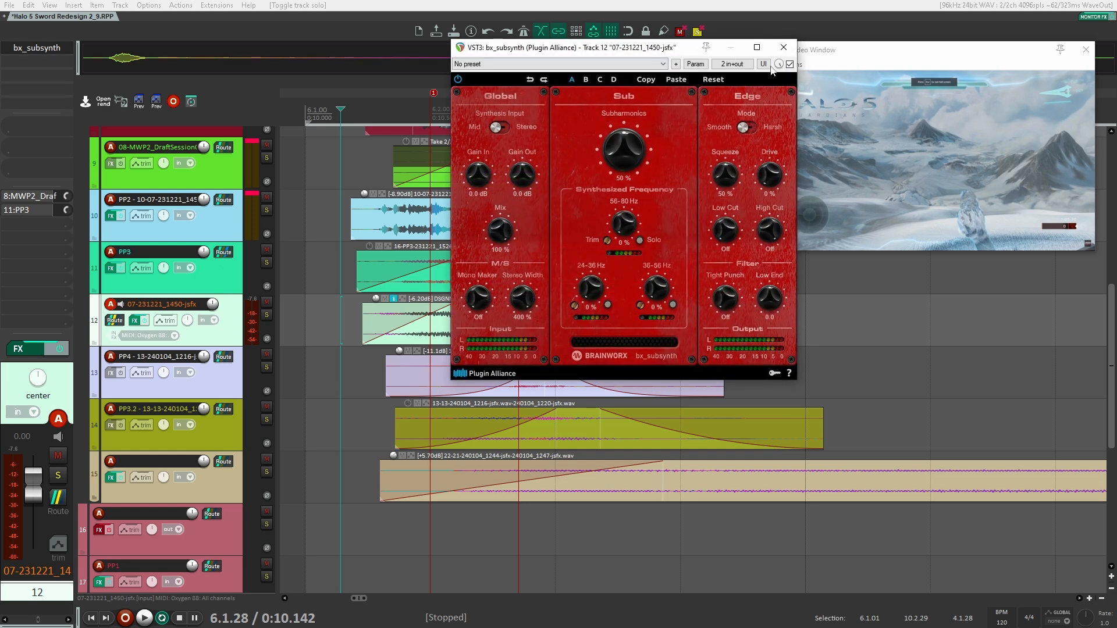
{"action": "left_click", "coordinate": [266, 315]}
{"action": "left_click", "coordinate": [790, 65]}
{"action": "key", "text": "space"}
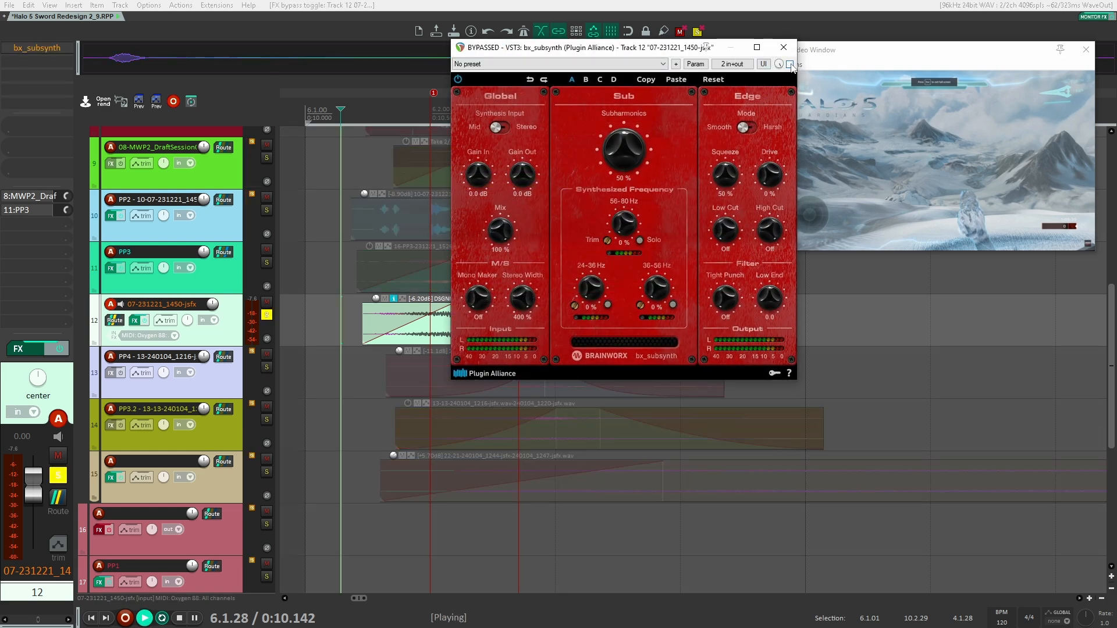
{"action": "left_click", "coordinate": [790, 64]}
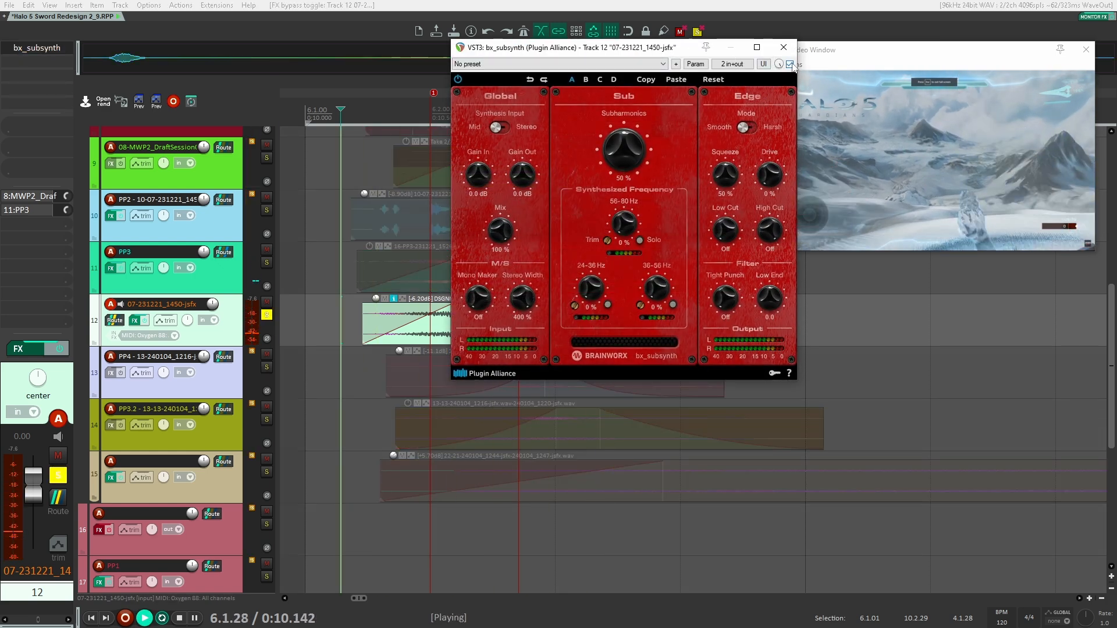
{"action": "key", "text": "space"}
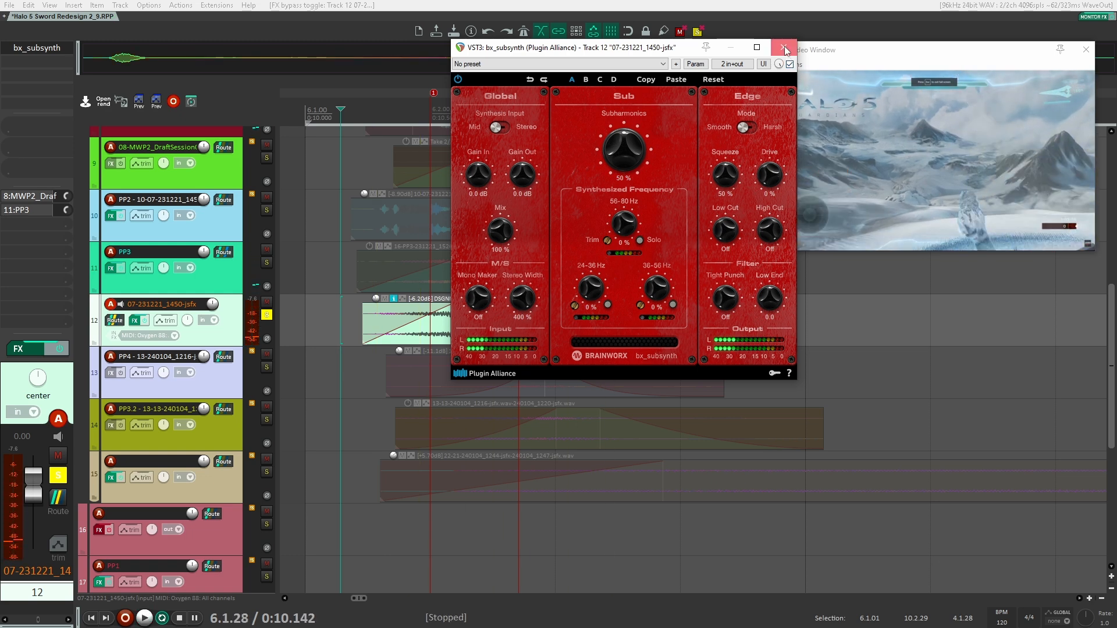
{"action": "left_click", "coordinate": [783, 47]}
{"action": "left_click", "coordinate": [267, 315]}
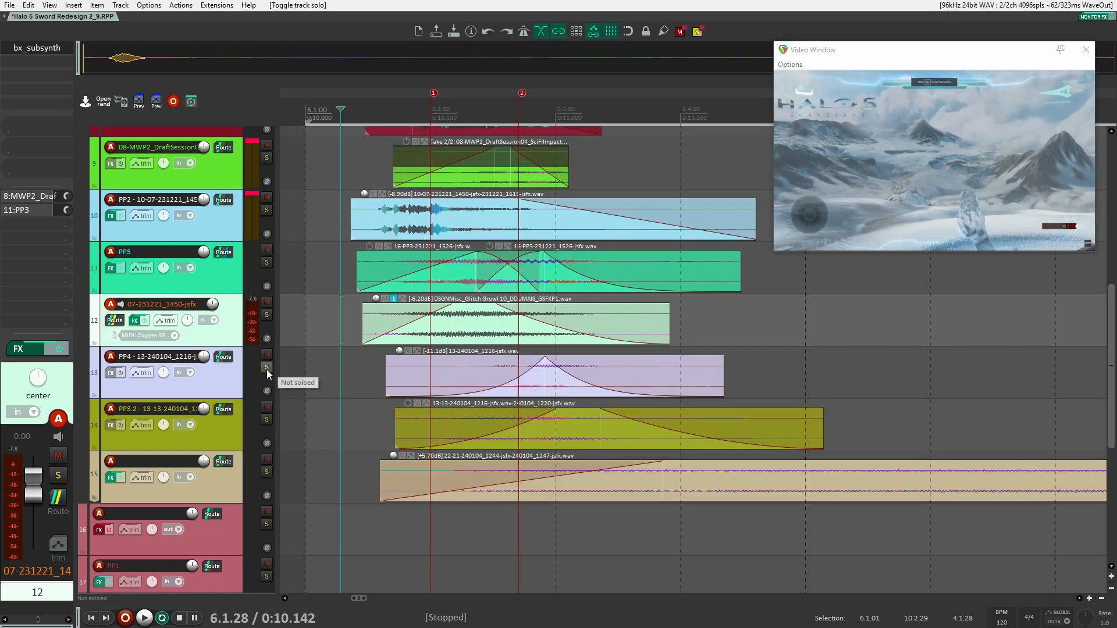
Solo track 13 (PP4), play it from 0:10.142, and unsolo it
{"action": "left_click", "coordinate": [267, 367]}
{"action": "key", "text": "space"}
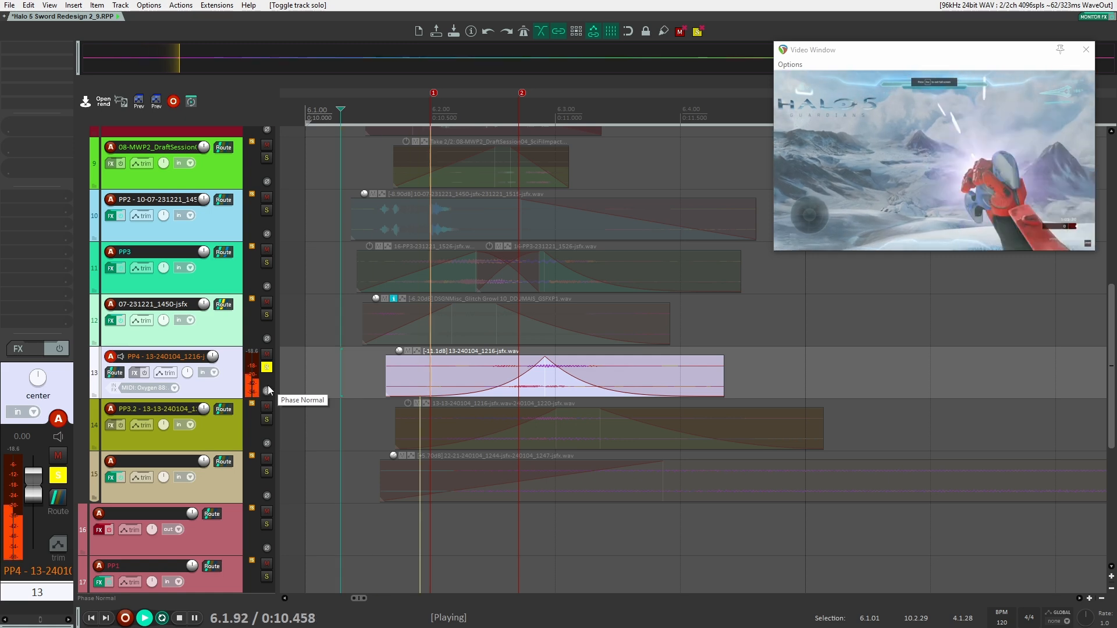
{"action": "key", "text": "space"}
{"action": "left_click", "coordinate": [267, 368]}
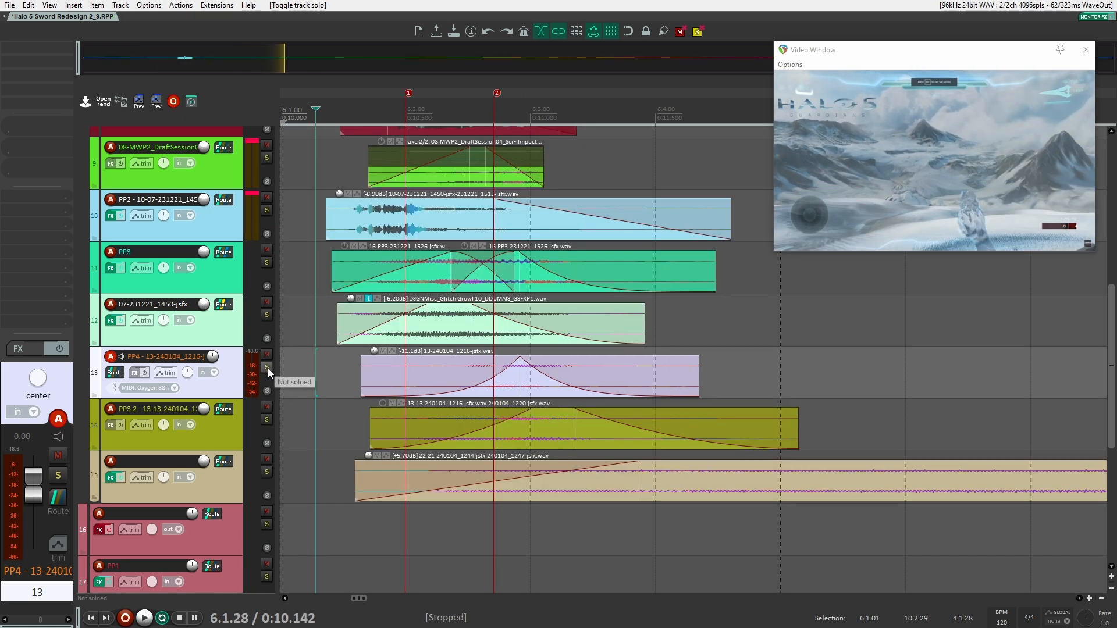
{"action": "key", "text": "ctrl+z"}
Solo track 21 (PP4), open its Vital synth to examine the voice and Flanger settings, and close it
{"action": "scroll", "coordinate": [307, 373], "scroll_direction": "down", "scroll_amount": 3}
{"action": "left_click", "coordinate": [267, 473]}
{"action": "left_click", "coordinate": [229, 485]}
{"action": "left_click", "coordinate": [12, 53]}
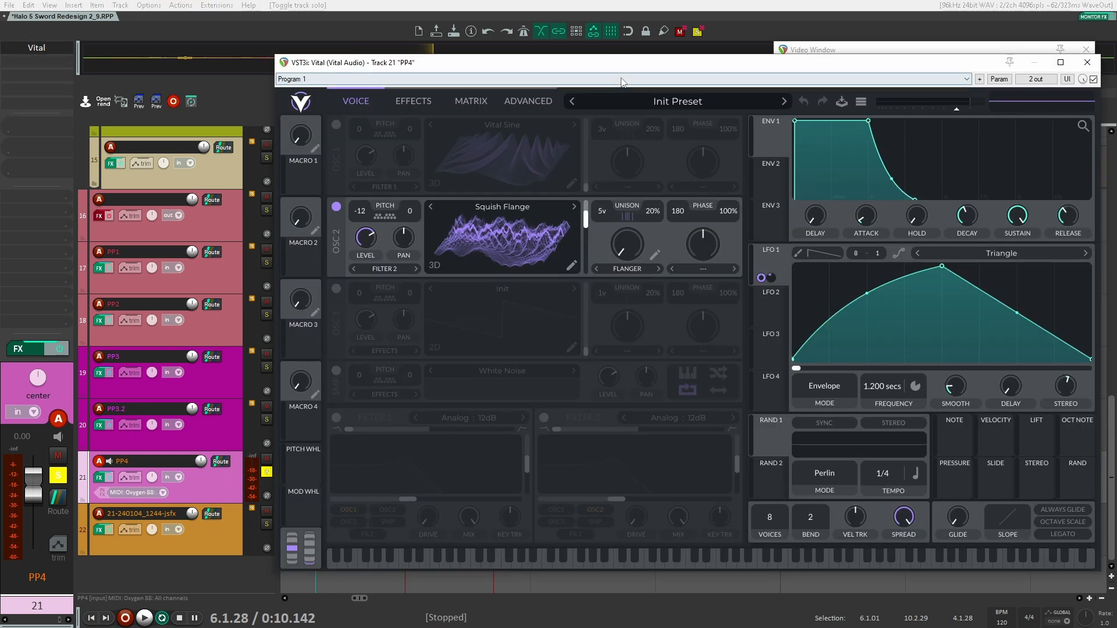
{"action": "left_click_drag", "start_coordinate": [702, 66], "coordinate": [630, 64]}
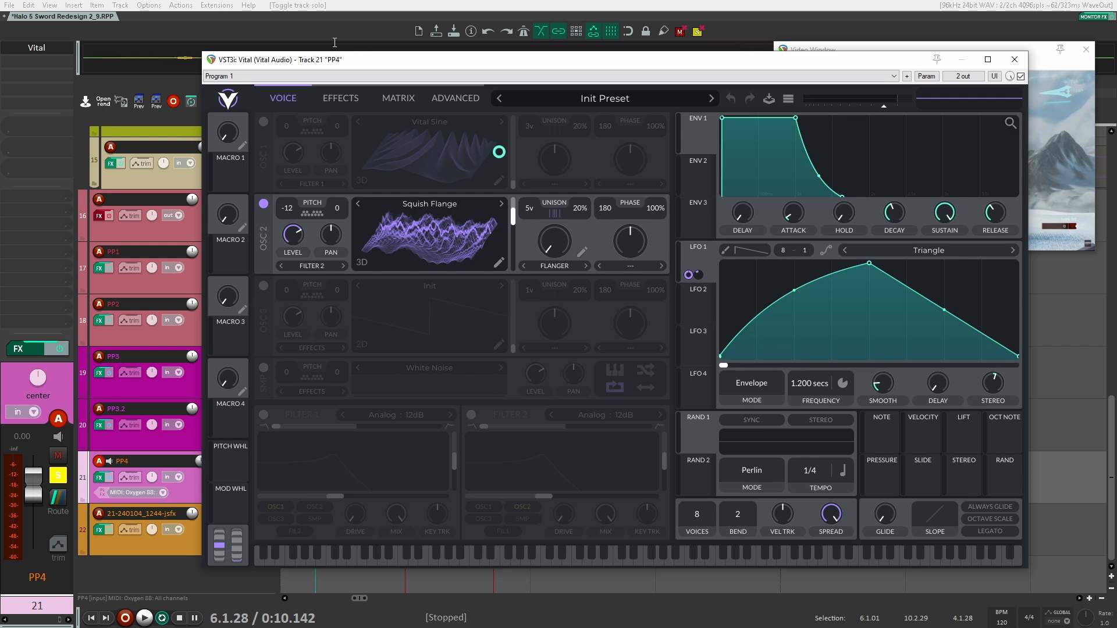
{"action": "left_click", "coordinate": [341, 100]}
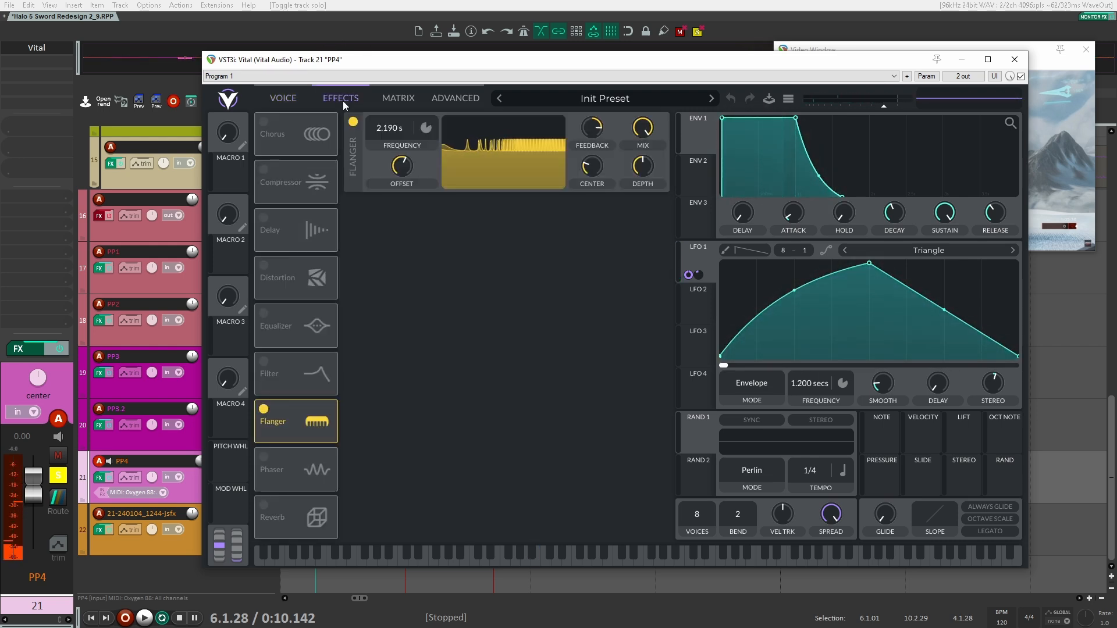
{"action": "left_click", "coordinate": [1015, 59]}
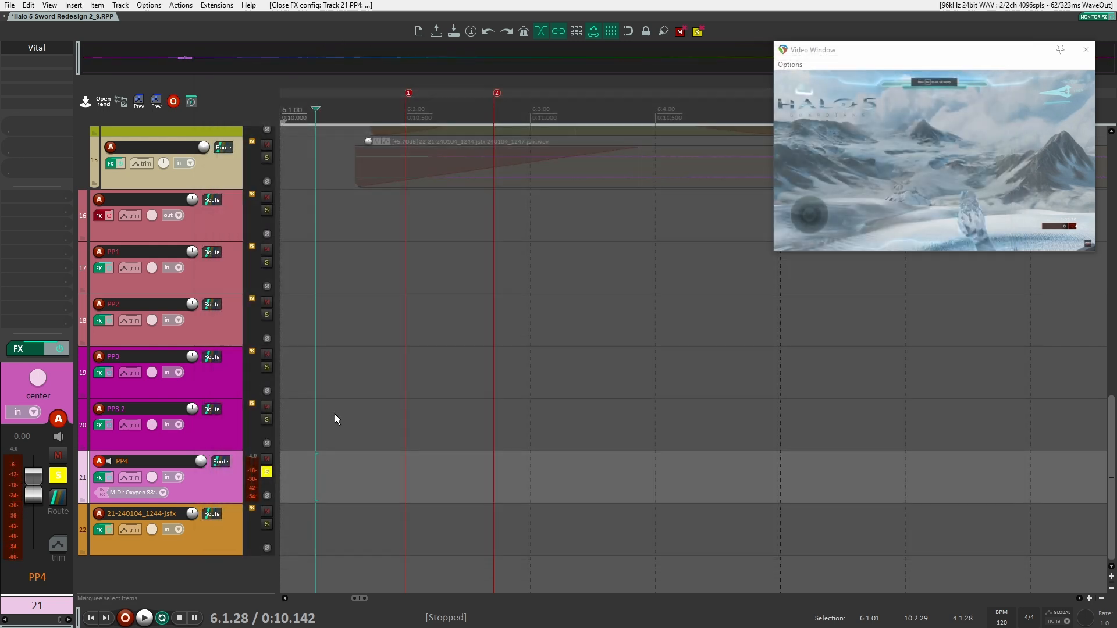
Switch the solo from track 21 to track 14 (PP3.2) and play it from 0:10.142
{"action": "left_click", "coordinate": [266, 472]}
{"action": "scroll", "coordinate": [301, 463], "scroll_direction": "up", "scroll_amount": 5}
{"action": "left_click", "coordinate": [267, 367]}
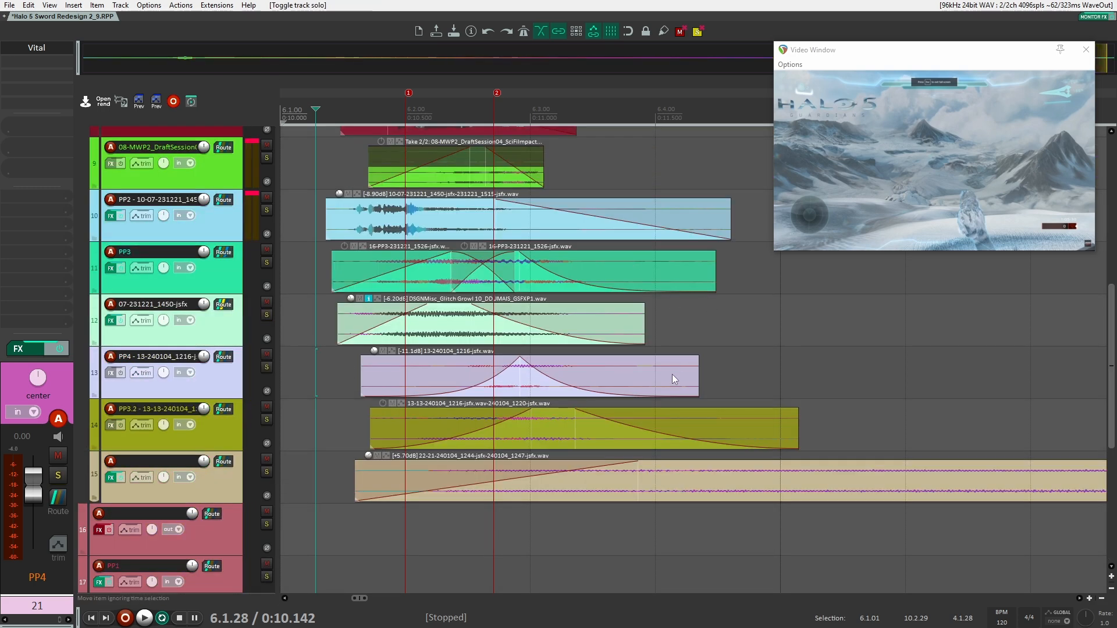
{"action": "left_click", "coordinate": [267, 419]}
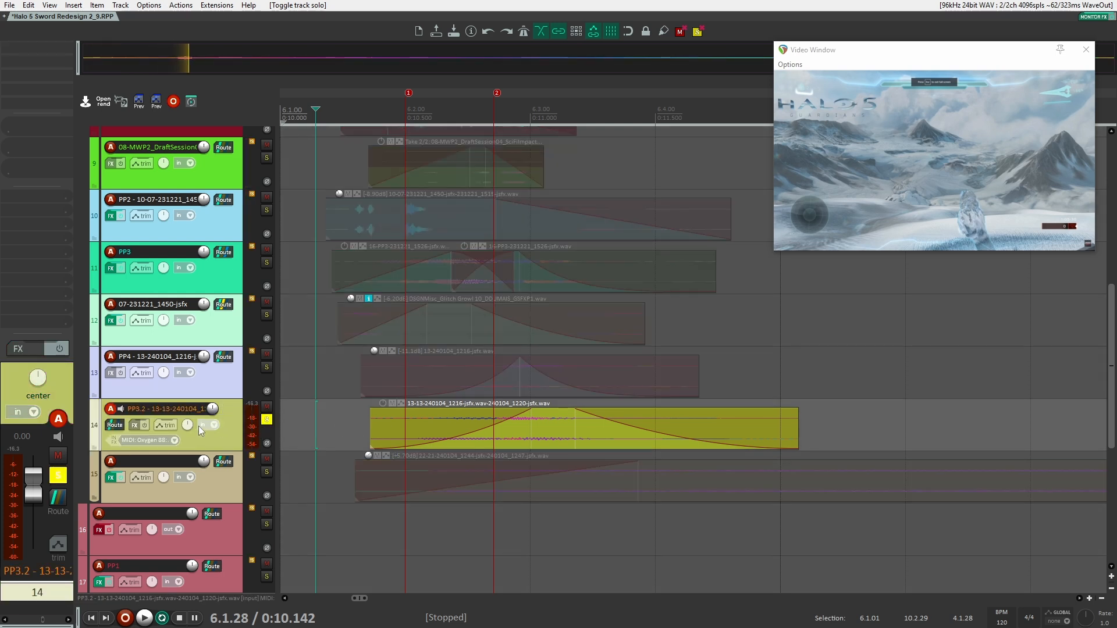
{"action": "key", "text": "space"}
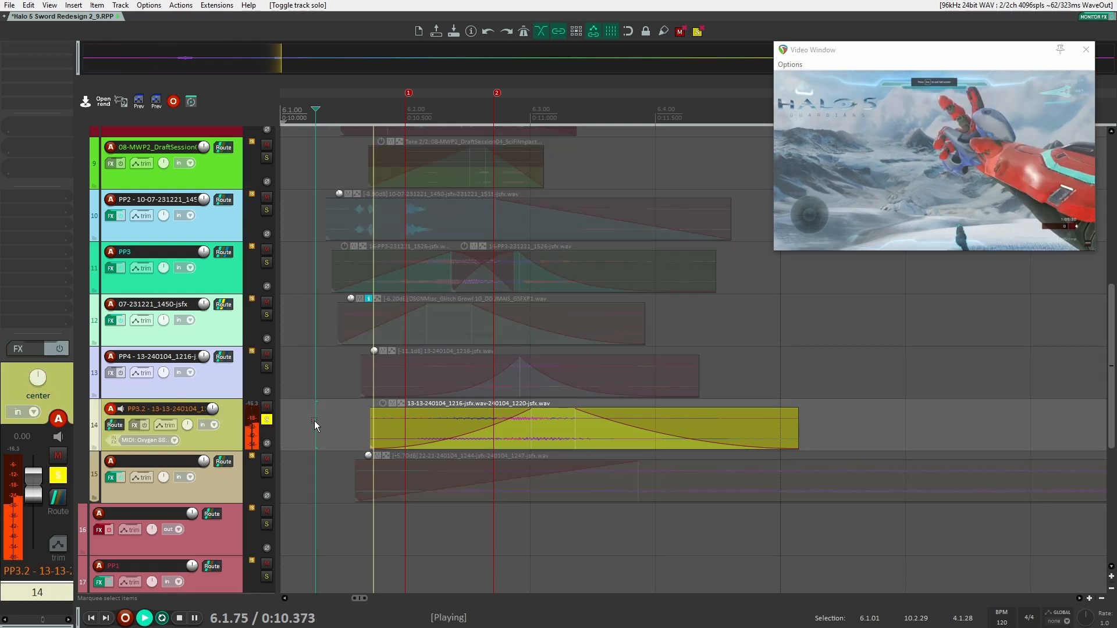
{"action": "key", "text": "space"}
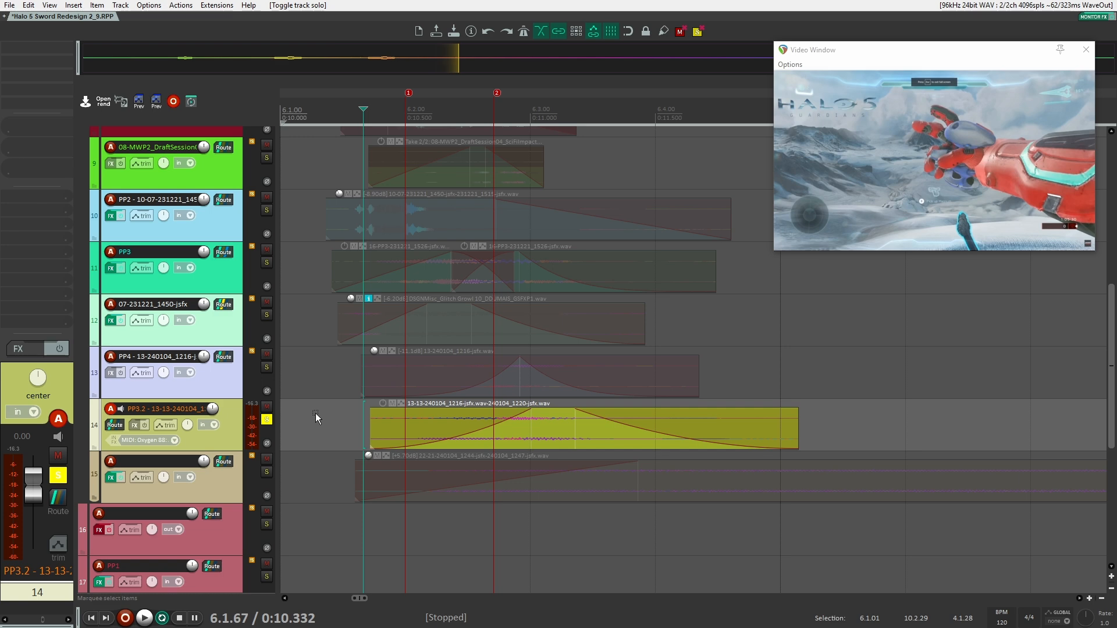
Open the Vital synth on track 20 (PP3.2) and reposition its window to examine the patch
{"action": "scroll", "coordinate": [305, 416], "scroll_direction": "down", "scroll_amount": 6}
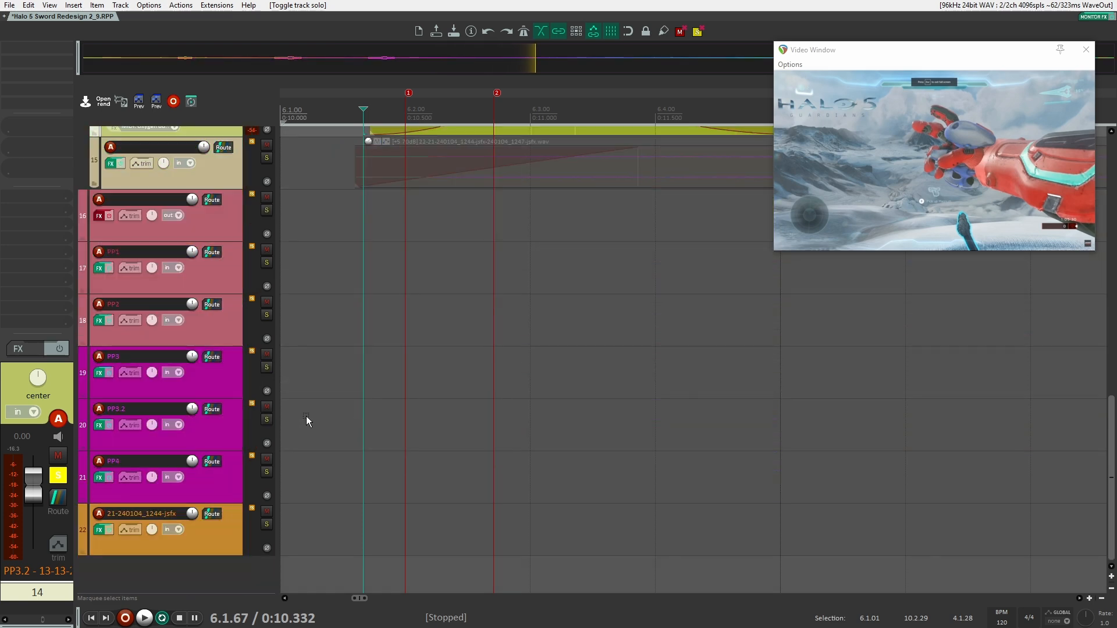
{"action": "left_click", "coordinate": [23, 49]}
{"action": "left_click_drag", "start_coordinate": [660, 67], "coordinate": [579, 88]}
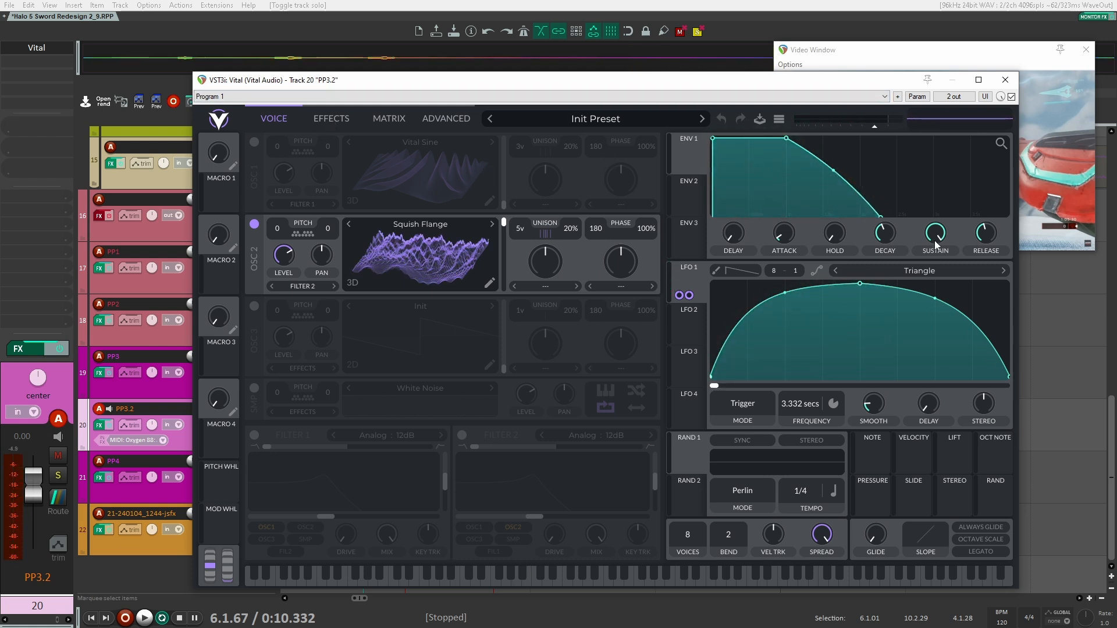
Examine the Flanger settings in track 20's Vital synth, close it, and replay track 14 from 0:10.332 before unsoloing it
{"action": "left_click", "coordinate": [327, 115]}
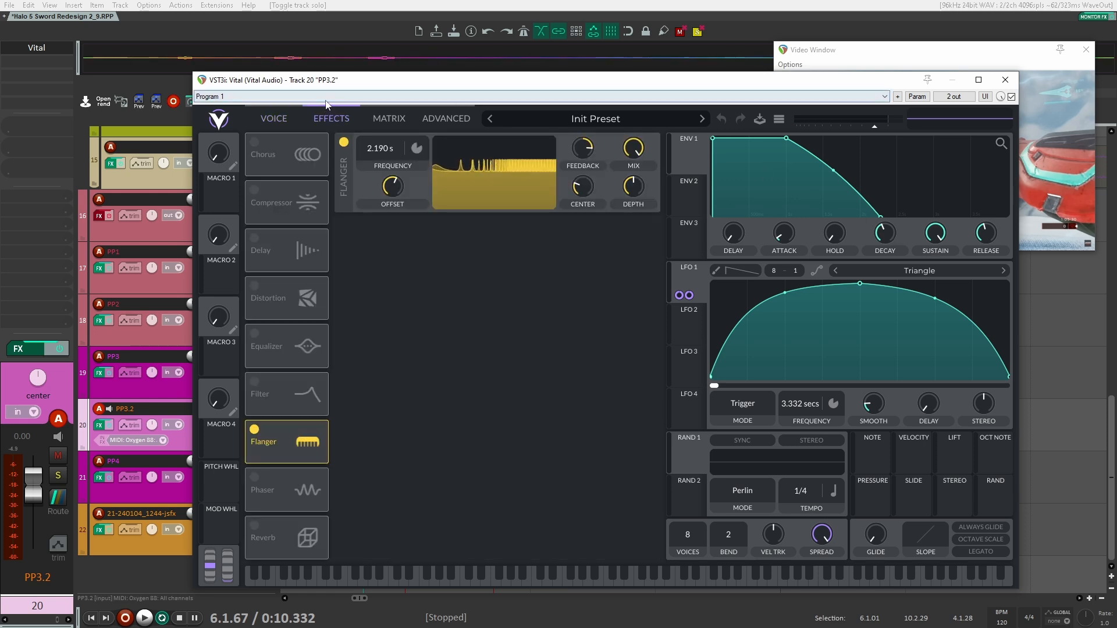
{"action": "left_click", "coordinate": [292, 121]}
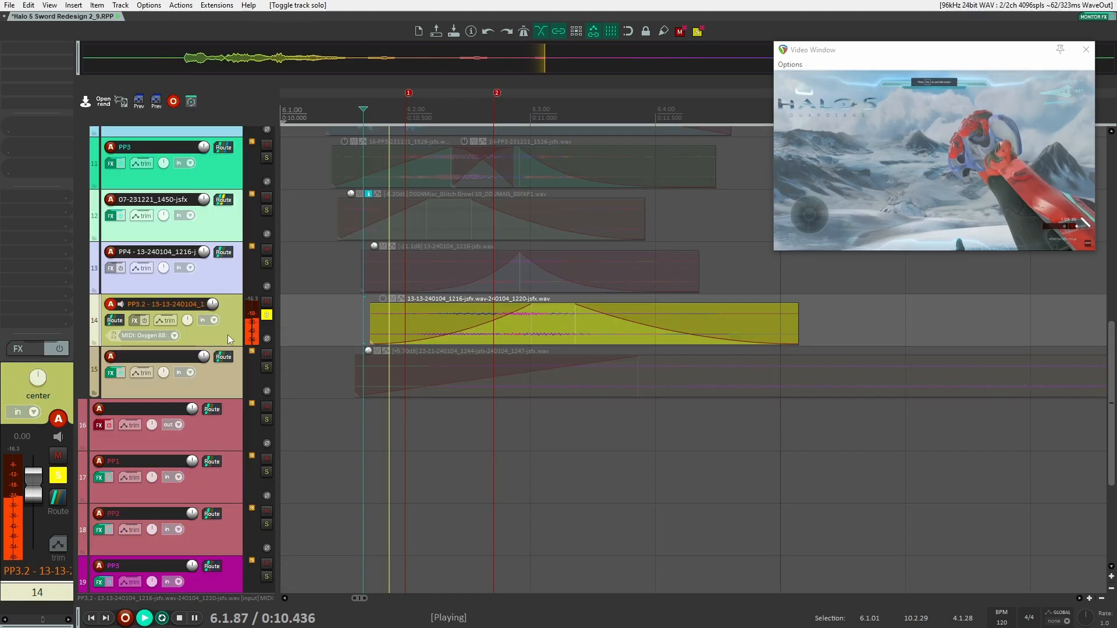
{"action": "key", "text": "space"}
{"action": "left_click", "coordinate": [268, 315]}
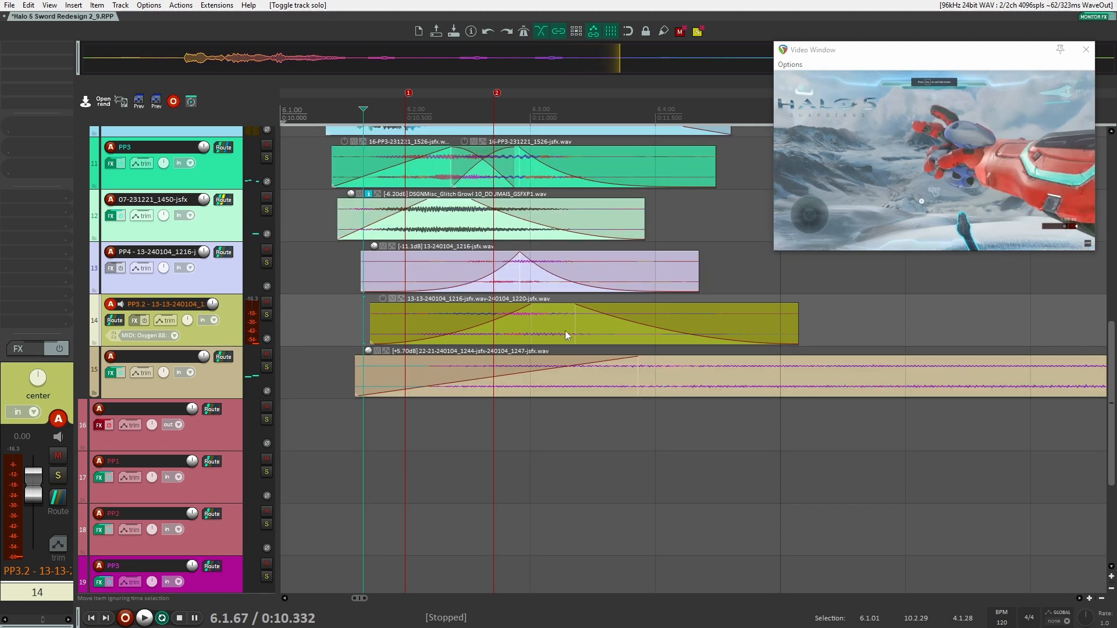
Solo track 15, play its long clip from 0:14.011, and unsolo the track
{"action": "left_click", "coordinate": [267, 367]}
{"action": "left_click", "coordinate": [212, 379]}
{"action": "scroll", "coordinate": [452, 370], "scroll_direction": "down", "scroll_amount": 6}
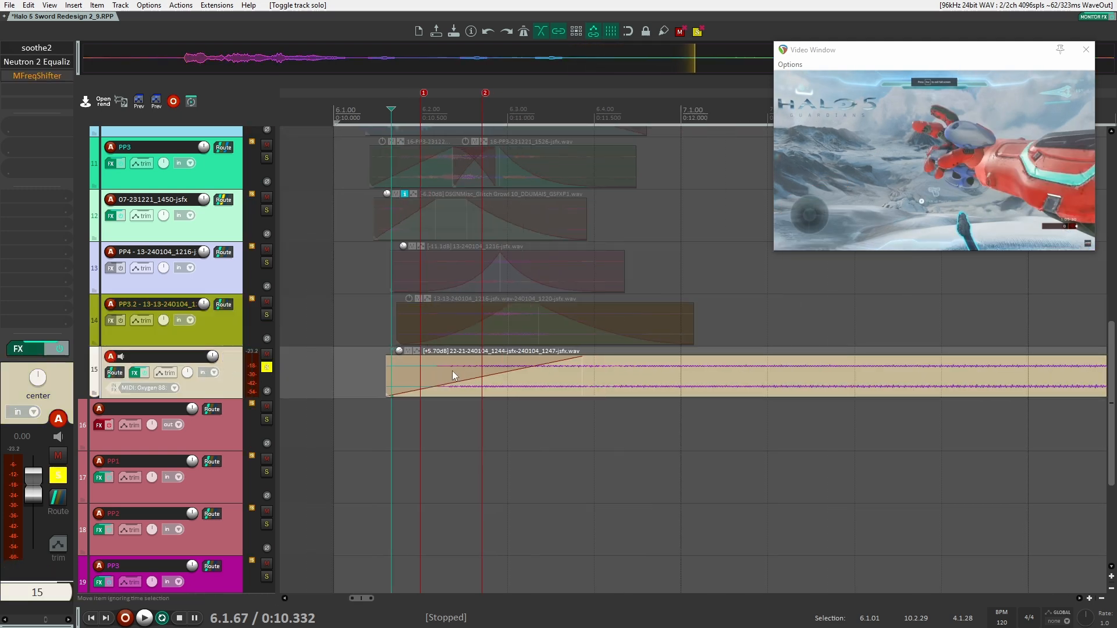
{"action": "scroll", "coordinate": [826, 361], "scroll_direction": "down", "scroll_amount": 3}
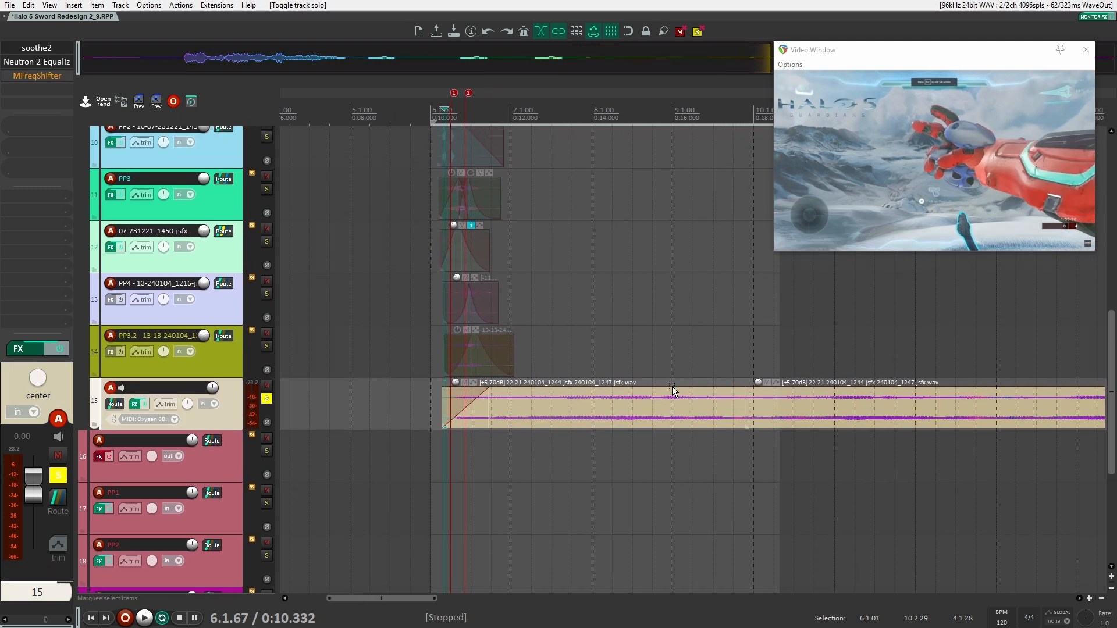
{"action": "left_click", "coordinate": [592, 322]}
{"action": "key", "text": "space"}
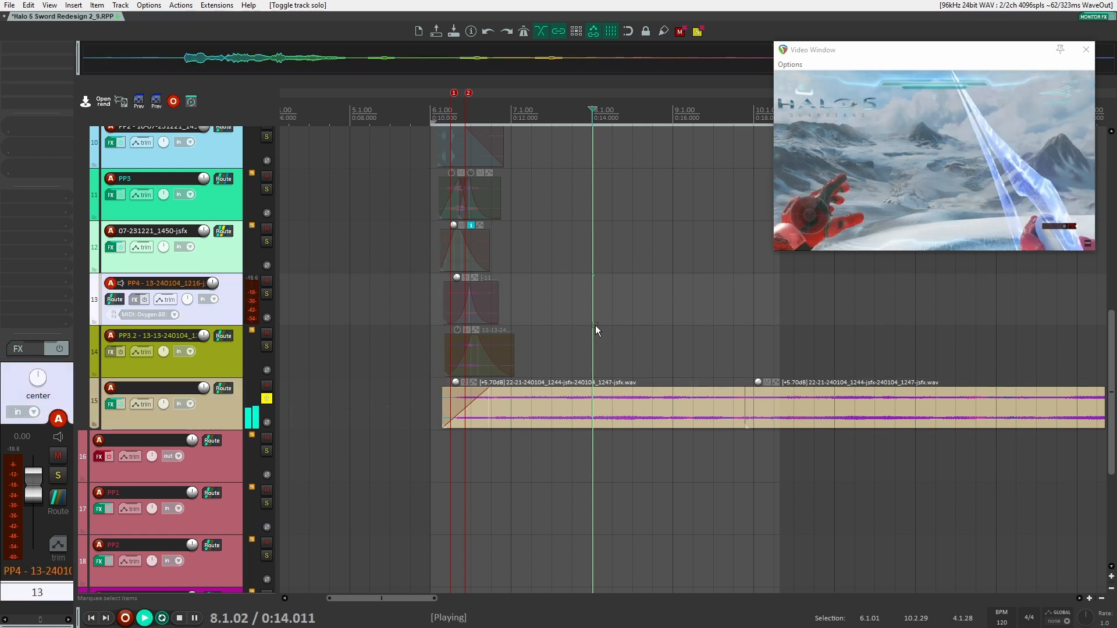
{"action": "key", "text": "space"}
{"action": "left_click", "coordinate": [266, 399]}
{"action": "left_click", "coordinate": [204, 416]}
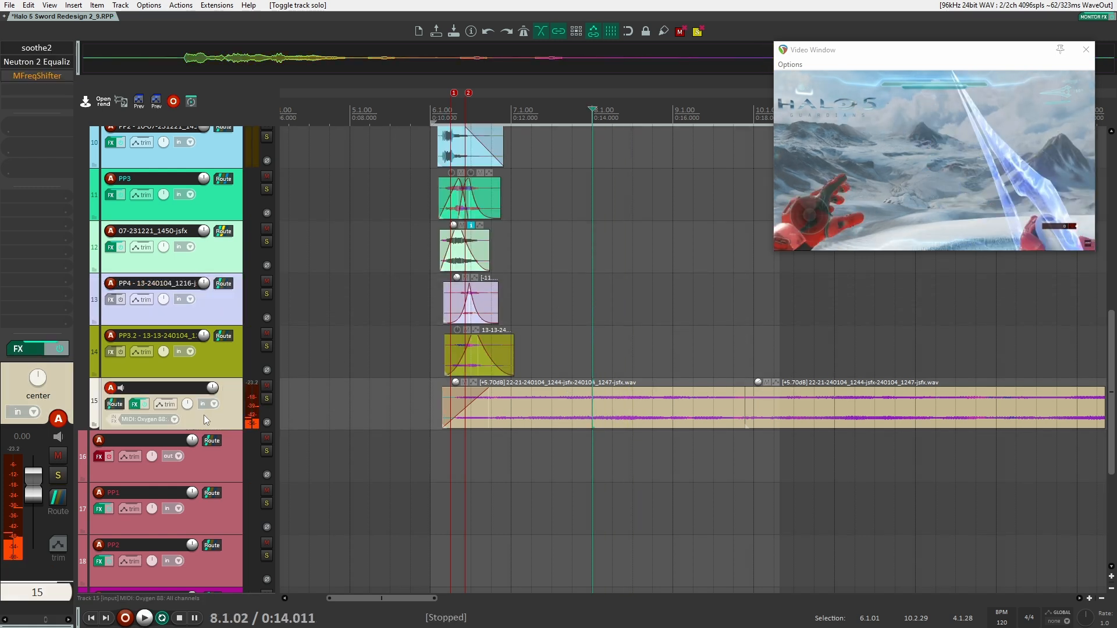
Open the Vital synth on track 22, reposition its window, and examine the Crappy Toilet oscillator while a note plays
{"action": "scroll", "coordinate": [287, 412], "scroll_direction": "down", "scroll_amount": 4}
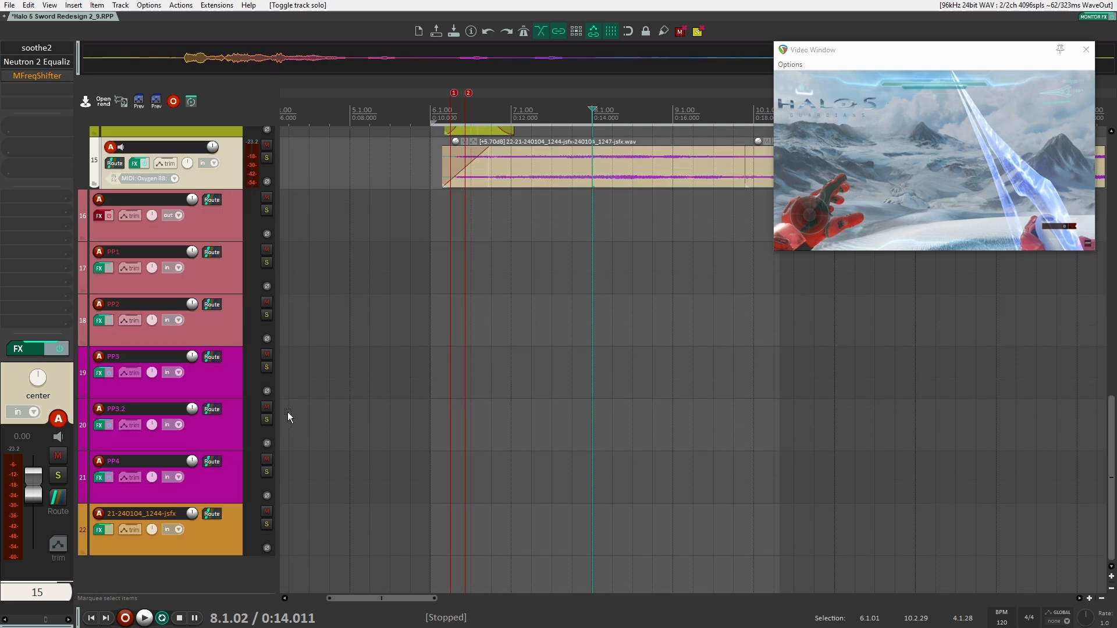
{"action": "left_click", "coordinate": [200, 534]}
{"action": "left_click", "coordinate": [36, 47]}
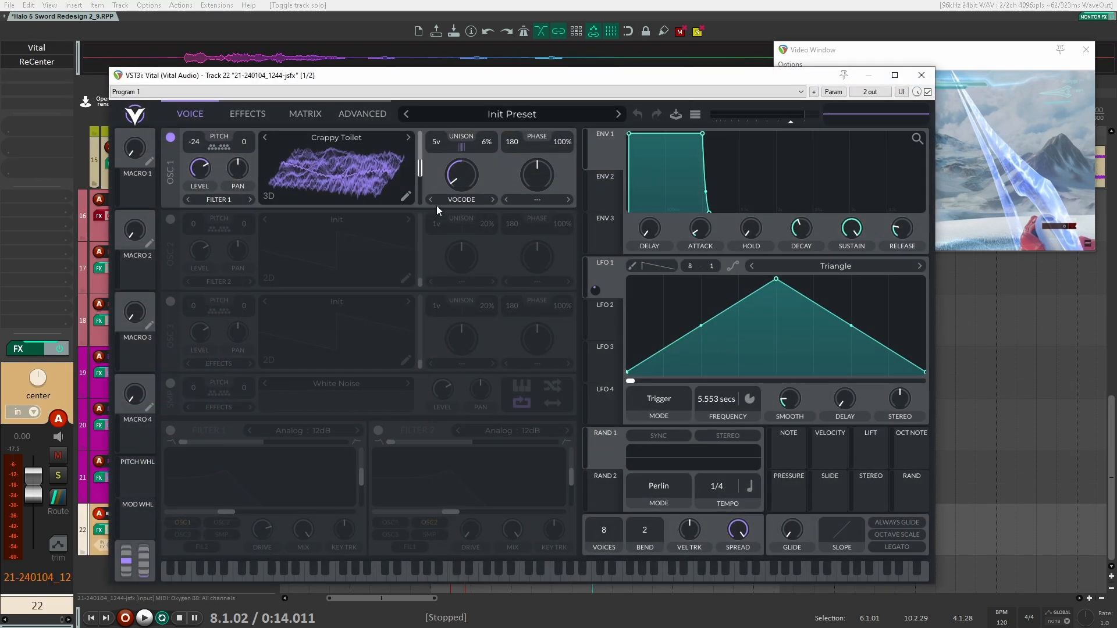
{"action": "left_click_drag", "start_coordinate": [413, 21], "coordinate": [448, 96]}
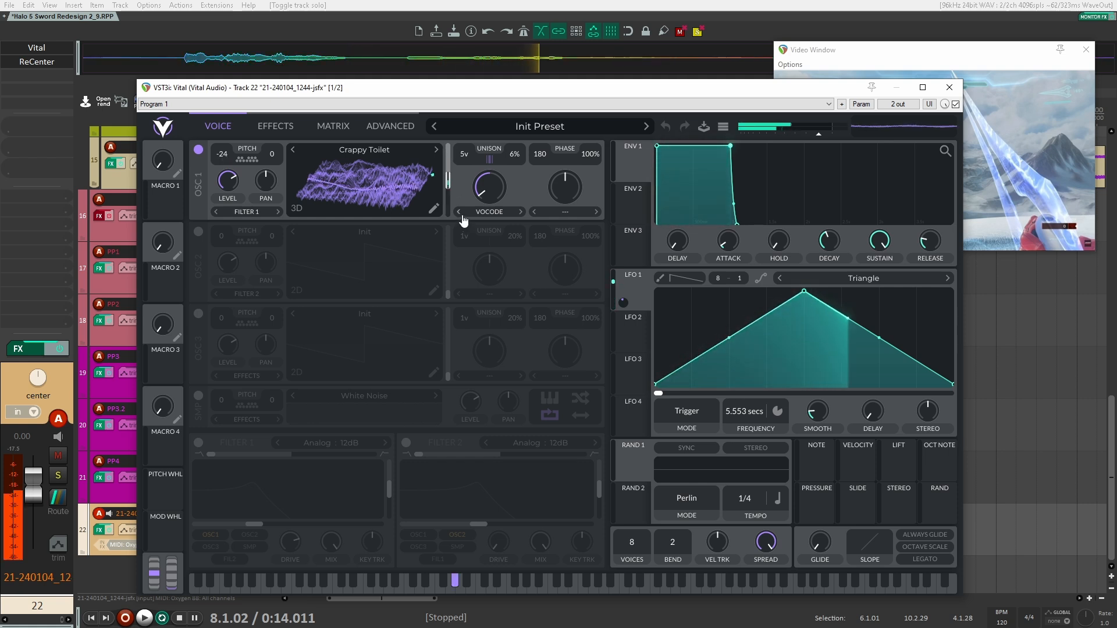
{"action": "mouse_move", "coordinate": [437, 178]}
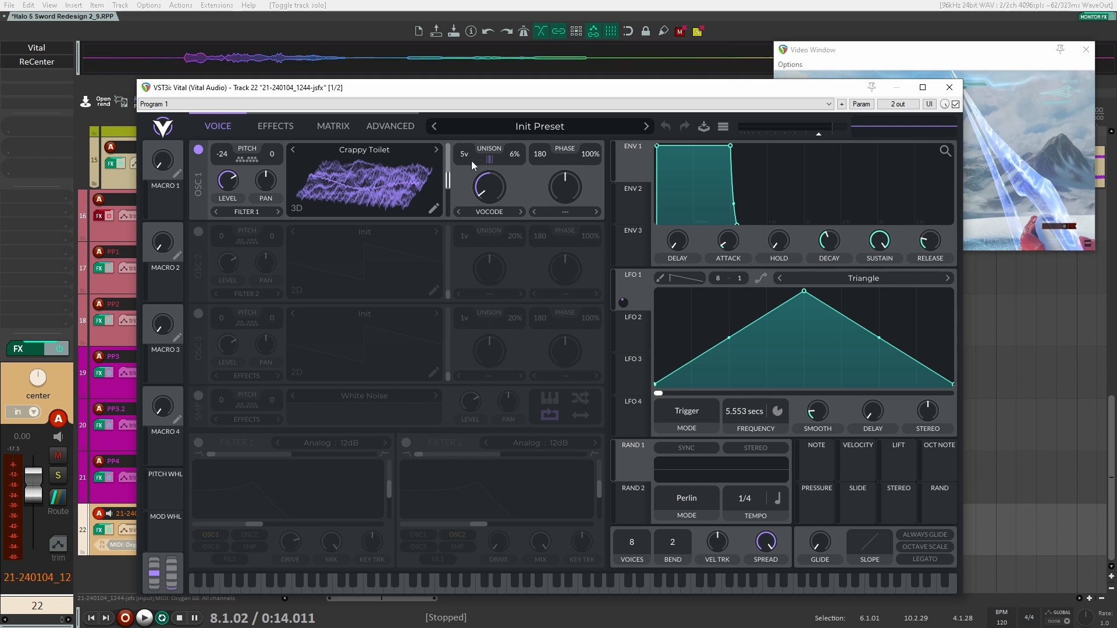
Show Vital's effects on track 22, compare the sound without and with the Spread Comb filter, and close the synth
{"action": "left_click", "coordinate": [271, 126]}
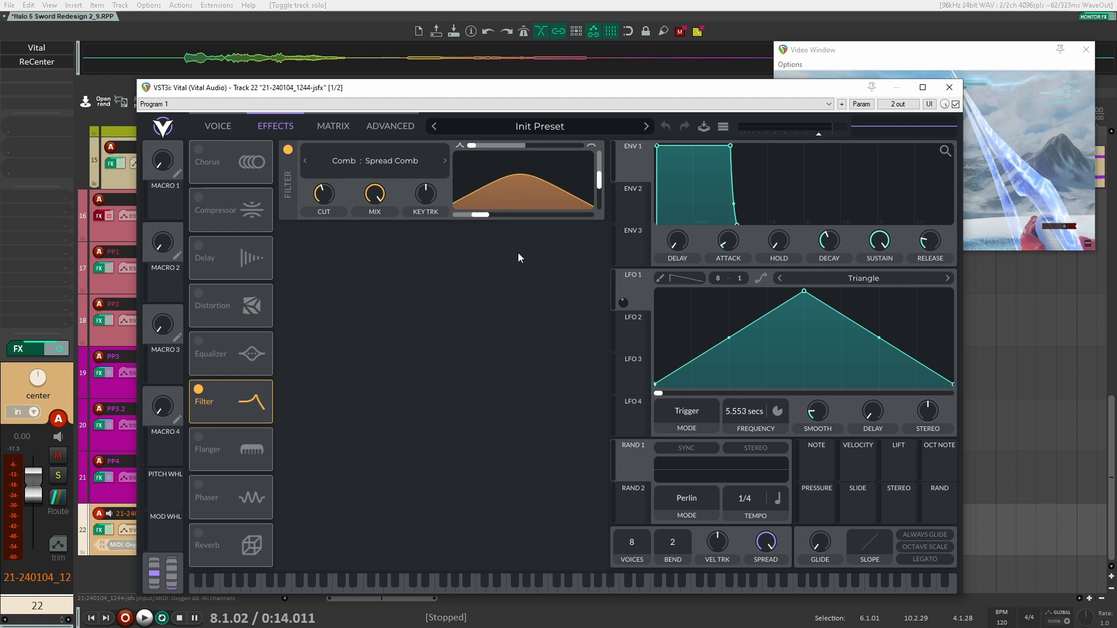
{"action": "left_click", "coordinate": [287, 150]}
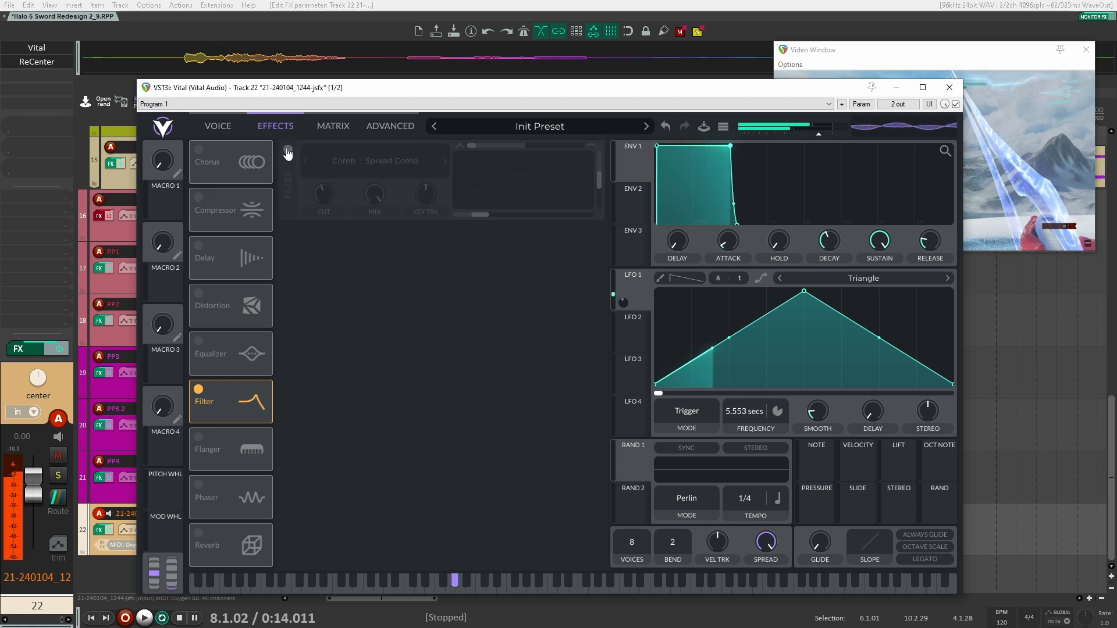
{"action": "left_click", "coordinate": [287, 150]}
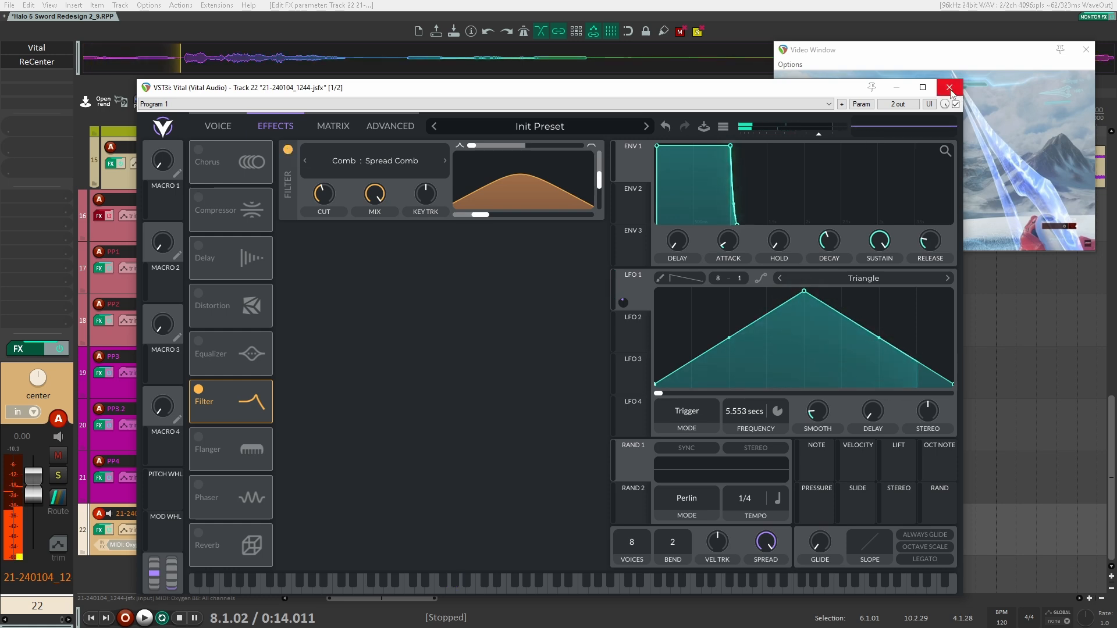
{"action": "left_click", "coordinate": [949, 87]}
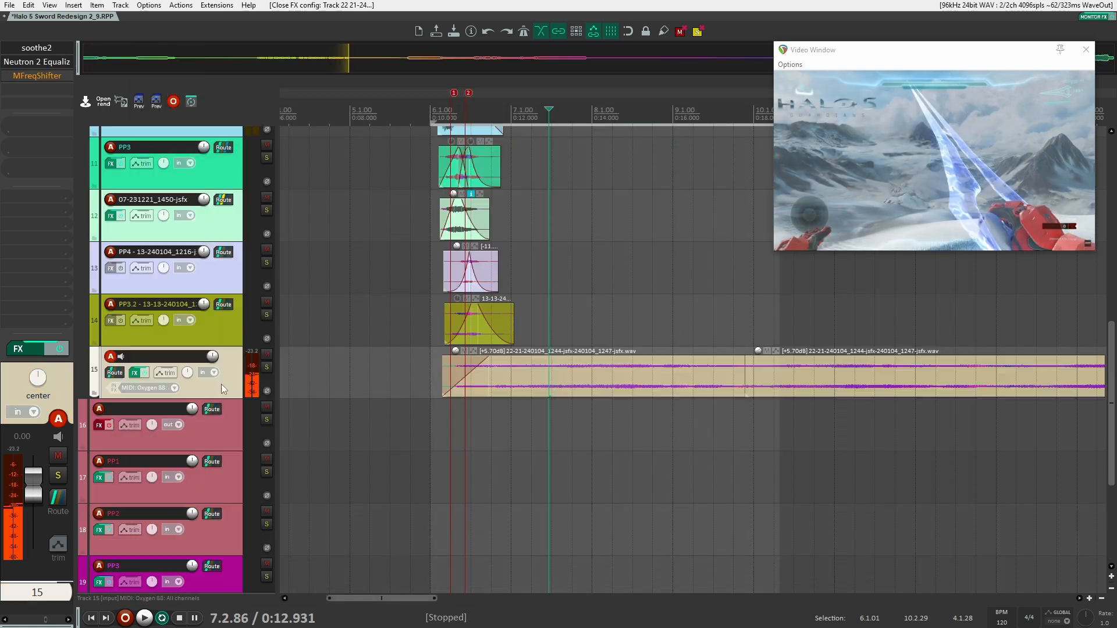
Open soothe2 on track 15 and reposition its window to examine its curve and settings
{"action": "left_click", "coordinate": [41, 49]}
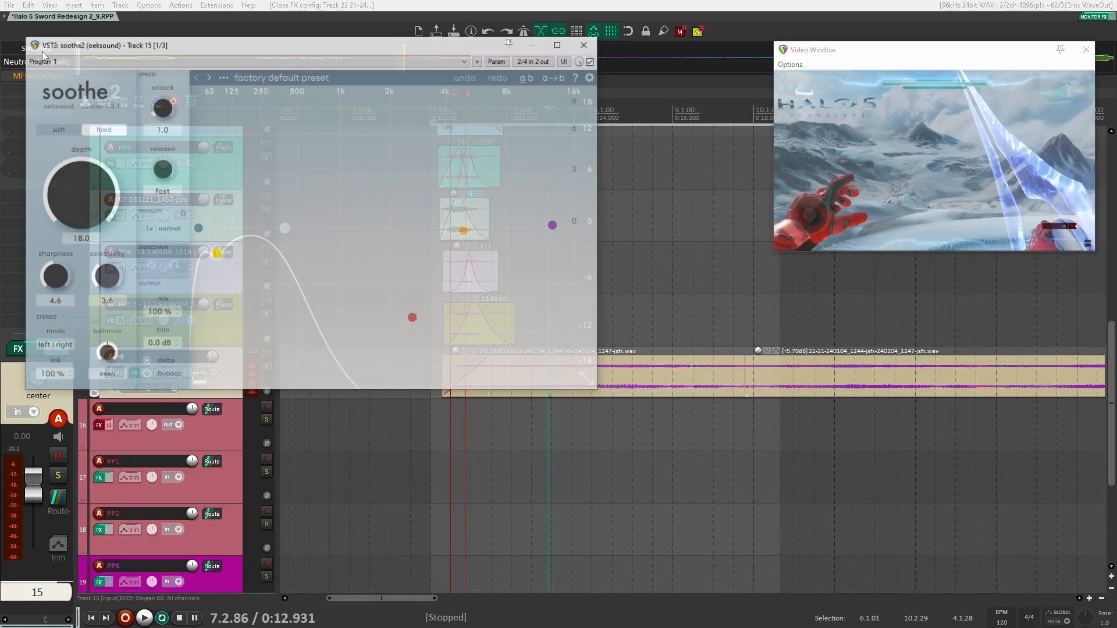
{"action": "left_click_drag", "start_coordinate": [403, 48], "coordinate": [531, 70]}
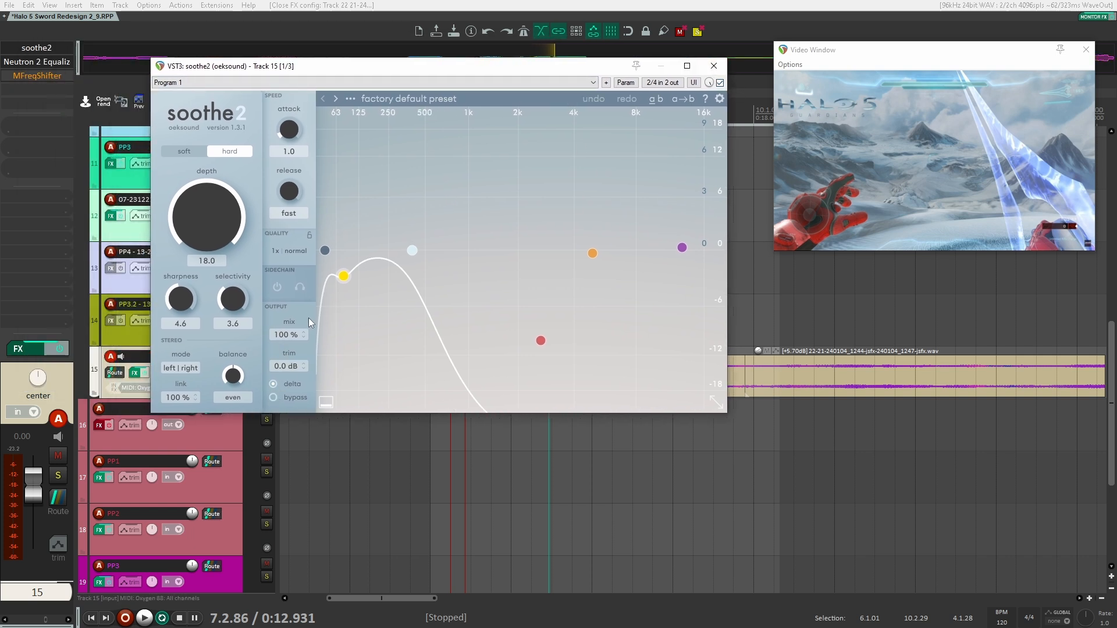
{"action": "left_click", "coordinate": [41, 50], "text": "shift"}
{"action": "left_click_drag", "start_coordinate": [494, 69], "coordinate": [605, 206]}
Play track 15 from 0:12.931 with soothe2 active and the Neutron 2 Equalizer bypassed, and close soothe2
{"action": "key", "text": "space"}
{"action": "left_click", "coordinate": [831, 218]}
{"action": "left_click_drag", "start_coordinate": [683, 202], "coordinate": [702, 127]}
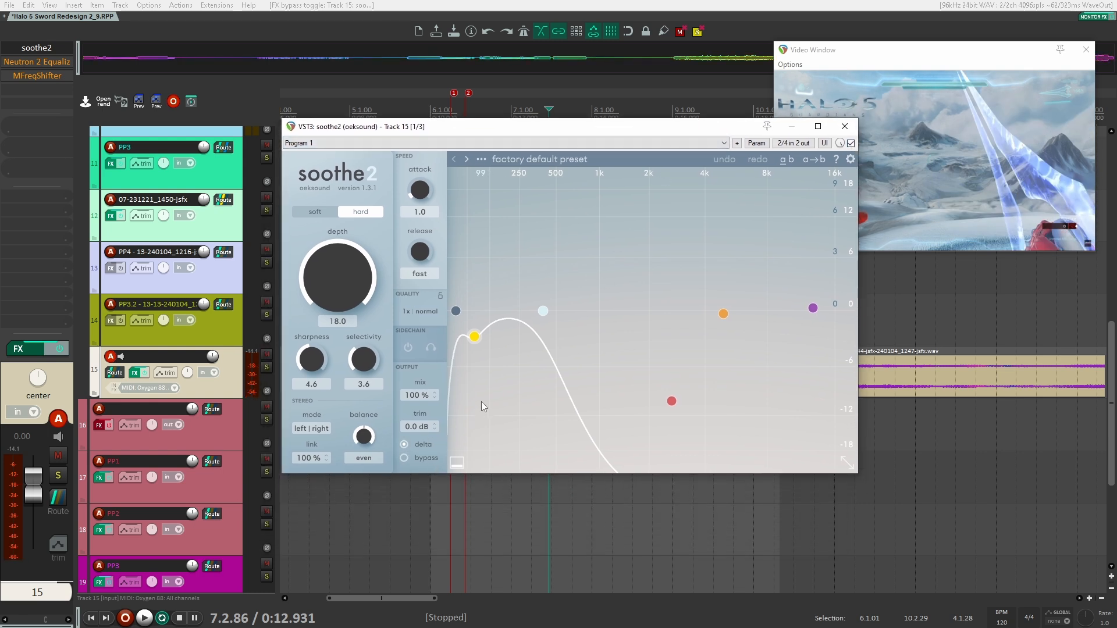
{"action": "key", "text": "space"}
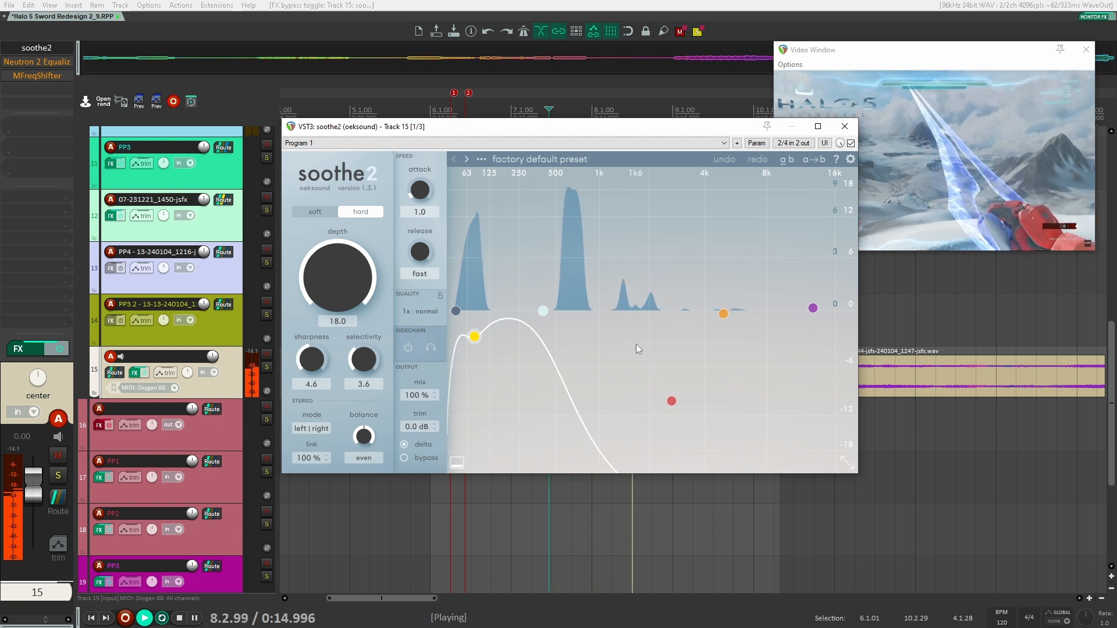
{"action": "key", "text": "space"}
{"action": "left_click", "coordinate": [844, 127]}
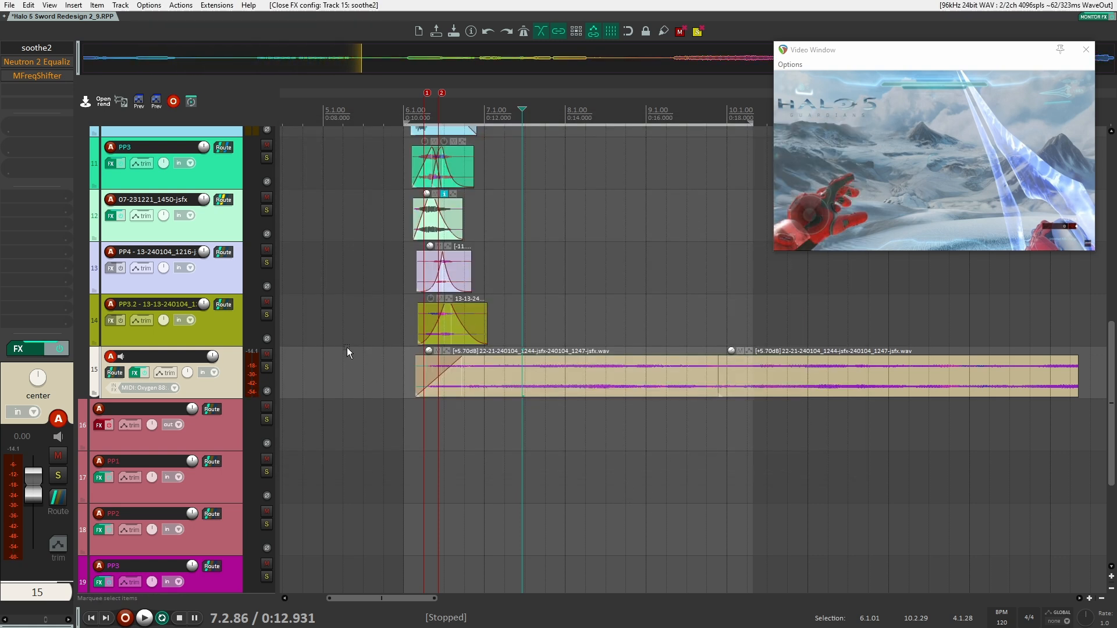
Re-enable and open the Neutron 2 Equalizer on track 15, play from 0:12.931 to hear it, and close it
{"action": "left_click", "coordinate": [41, 61]}
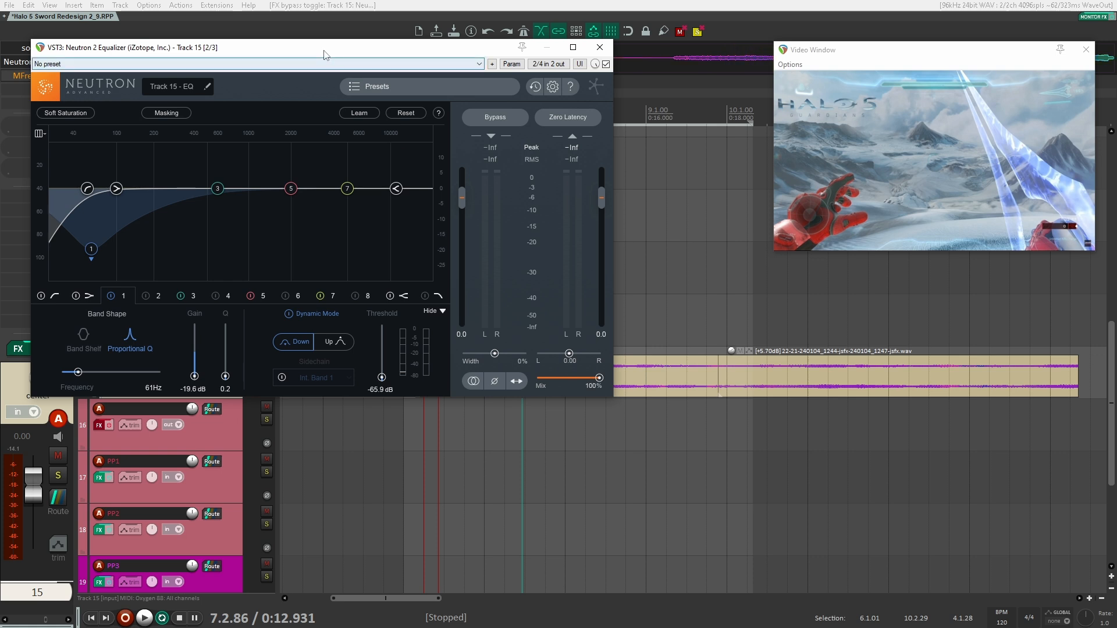
{"action": "left_click_drag", "start_coordinate": [323, 50], "coordinate": [469, 87]}
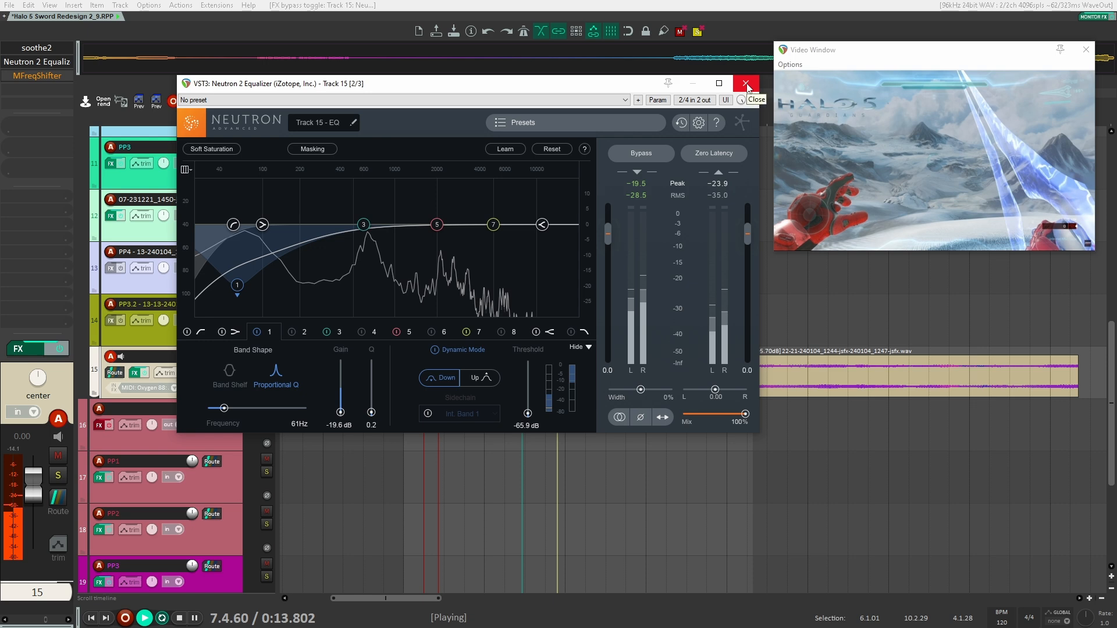
{"action": "key", "text": "Escape"}
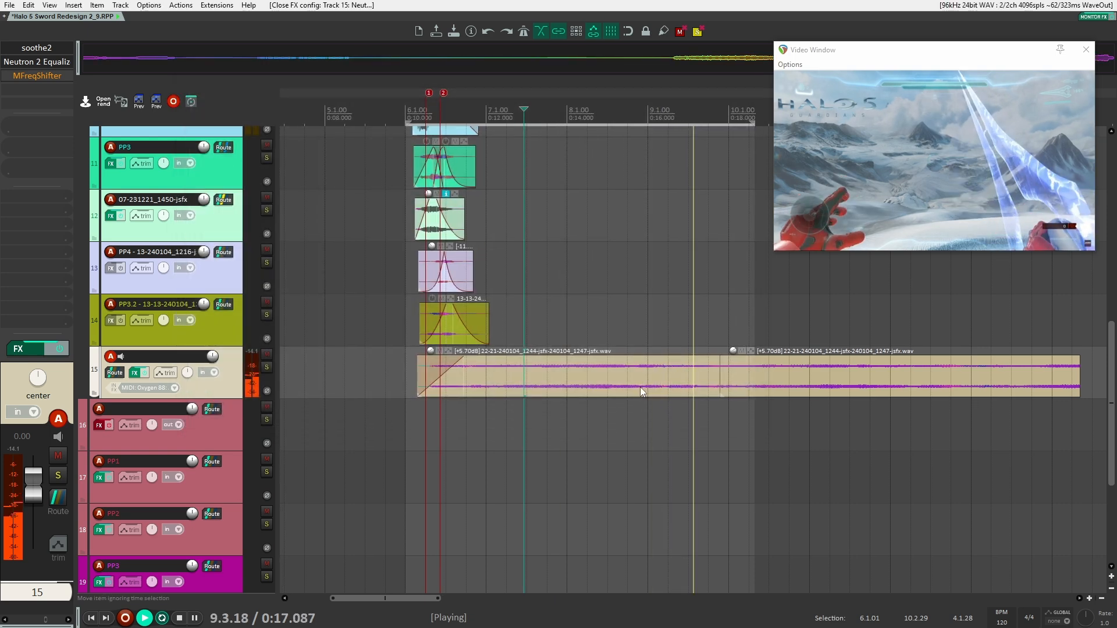
{"action": "key", "text": "space"}
Place the edit cursor at 0:09.892, just before the layers start, and play all the layers together
{"action": "scroll", "coordinate": [350, 389], "scroll_direction": "up", "scroll_amount": 8}
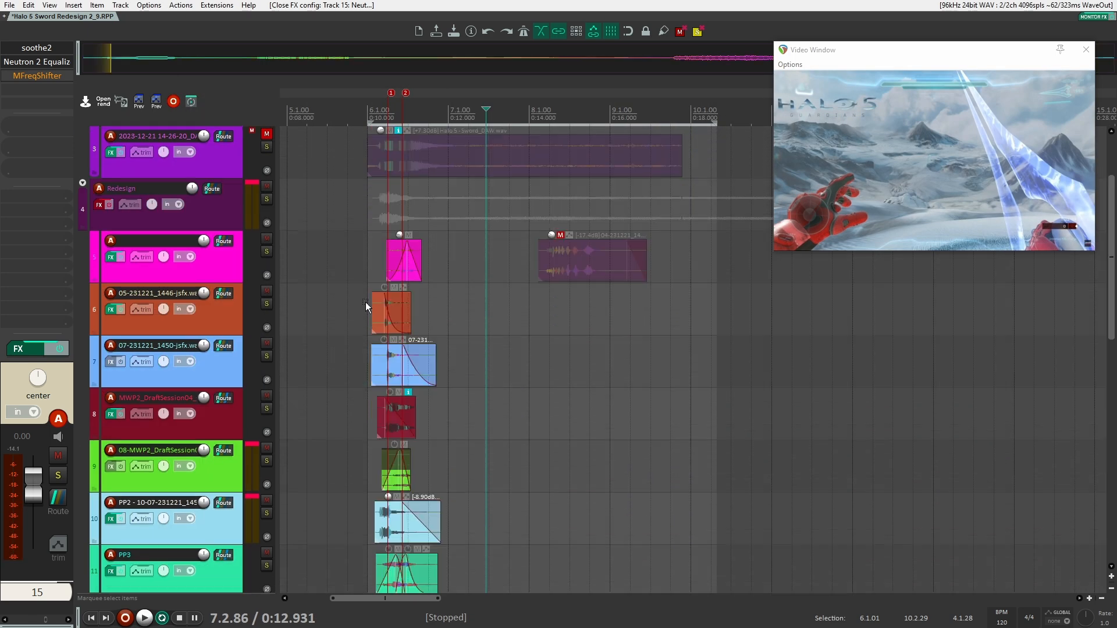
{"action": "left_click", "coordinate": [363, 243]}
{"action": "scroll", "coordinate": [356, 349], "scroll_direction": "down", "scroll_amount": 5}
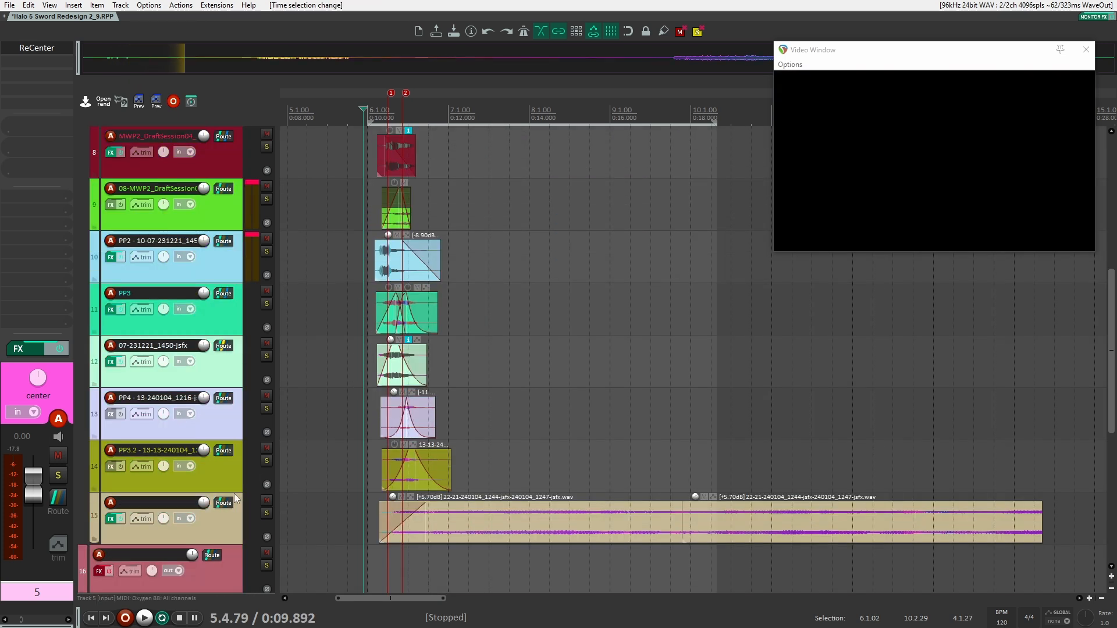
{"action": "key", "text": "space"}
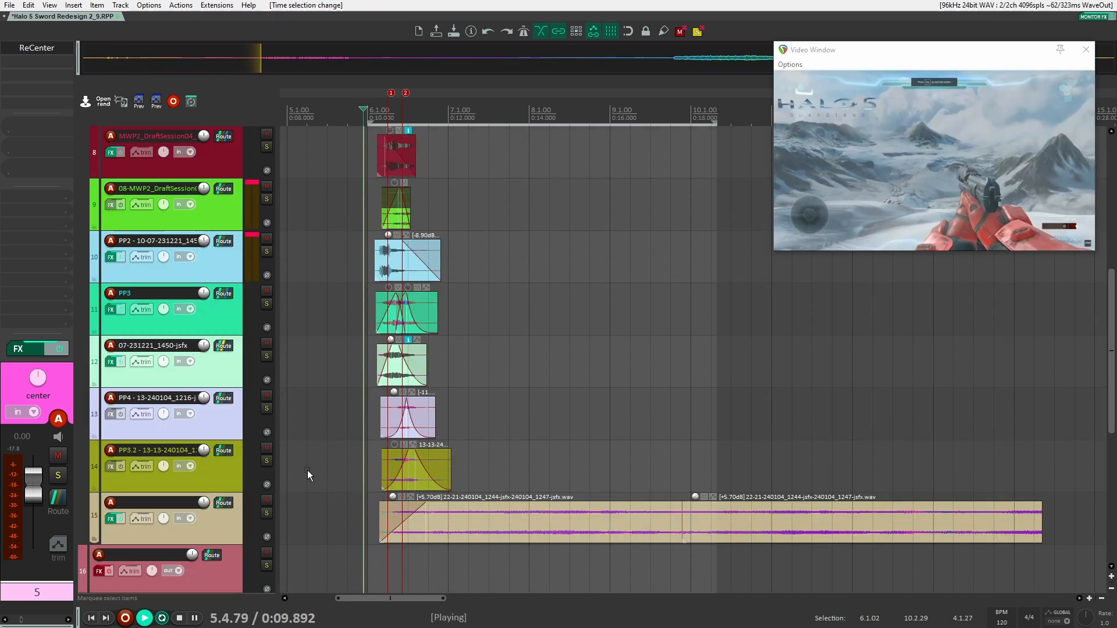
{"action": "scroll", "coordinate": [308, 484], "scroll_direction": "up", "scroll_amount": 5}
{"action": "key", "text": "space"}
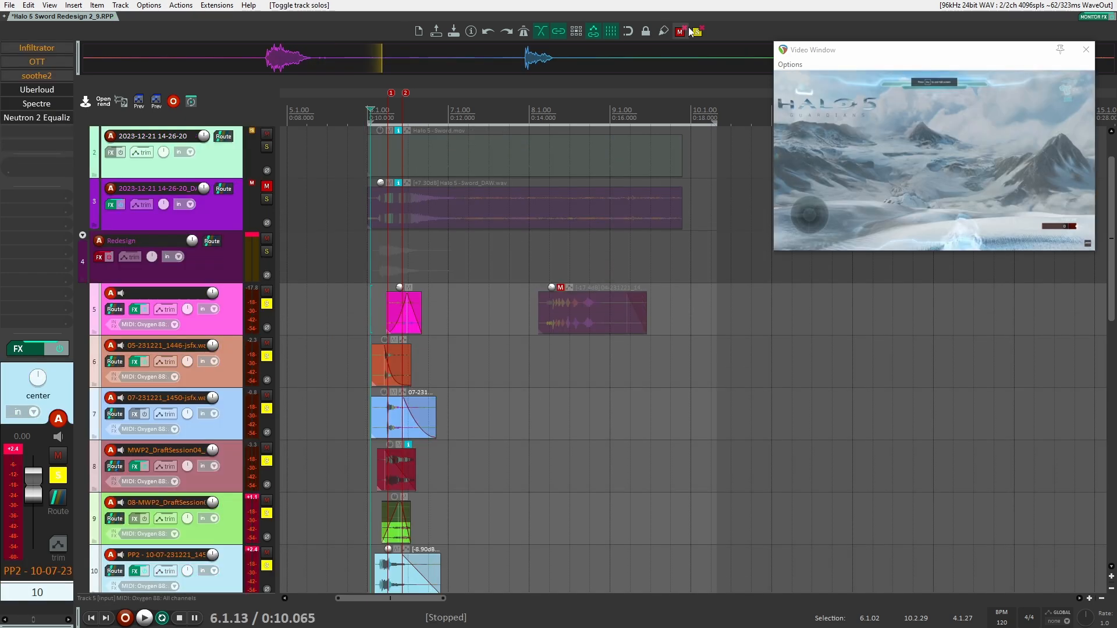
Clear all track solos, select the Redesign folder track, and enable its FX chain
{"action": "left_click", "coordinate": [697, 32]}
{"action": "left_click", "coordinate": [228, 271]}
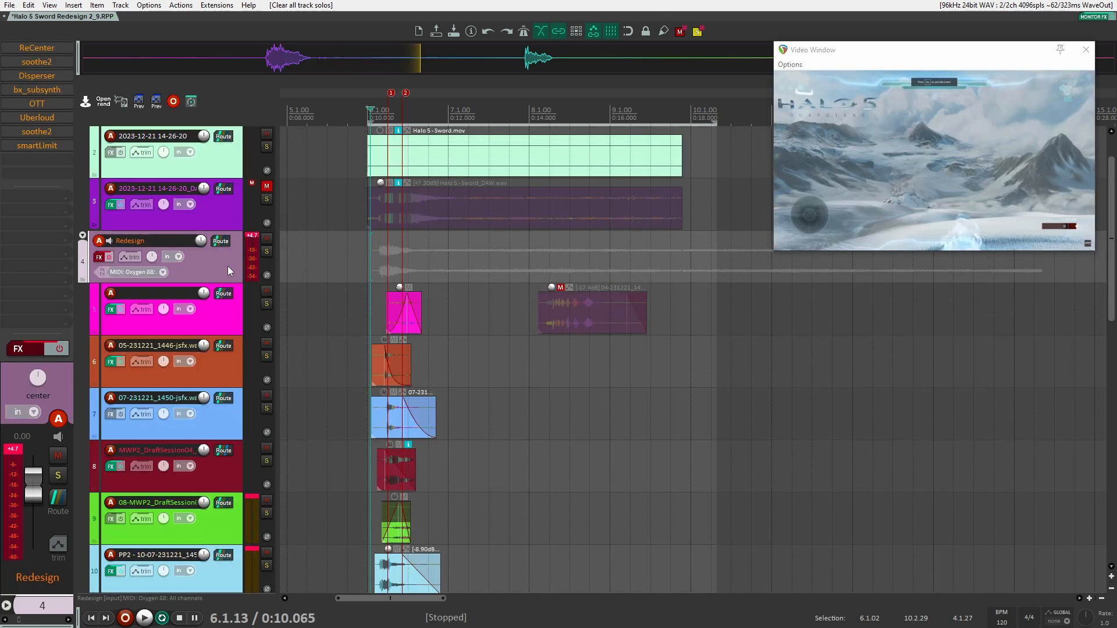
{"action": "left_click", "coordinate": [110, 259]}
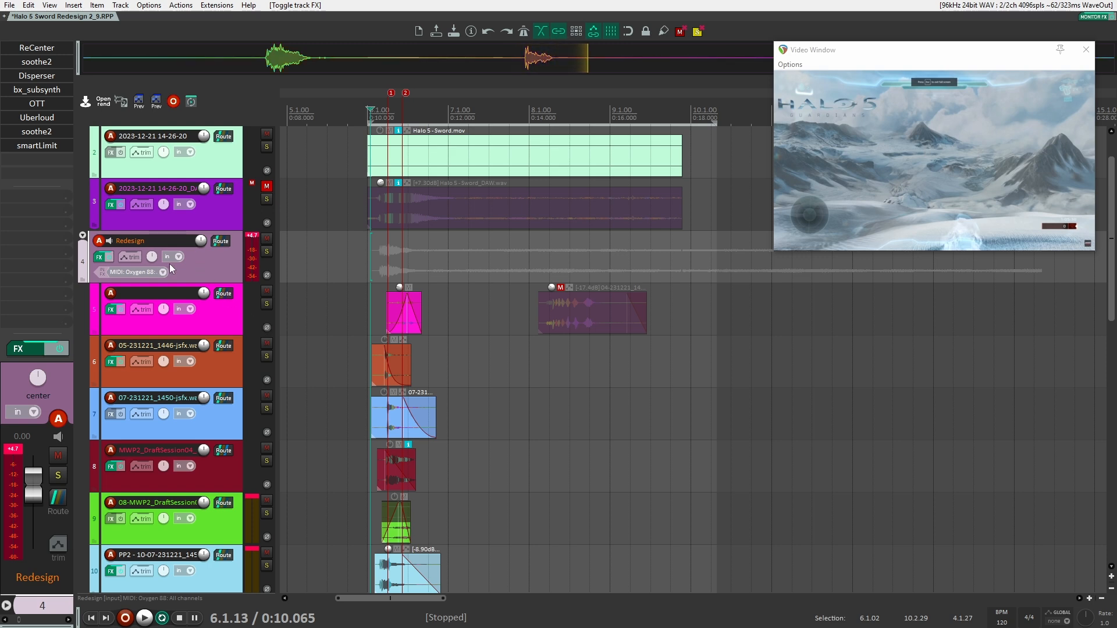
Open ReCenter on the Redesign track to examine its settings, close it, and play from 0:10.065
{"action": "left_click", "coordinate": [47, 48]}
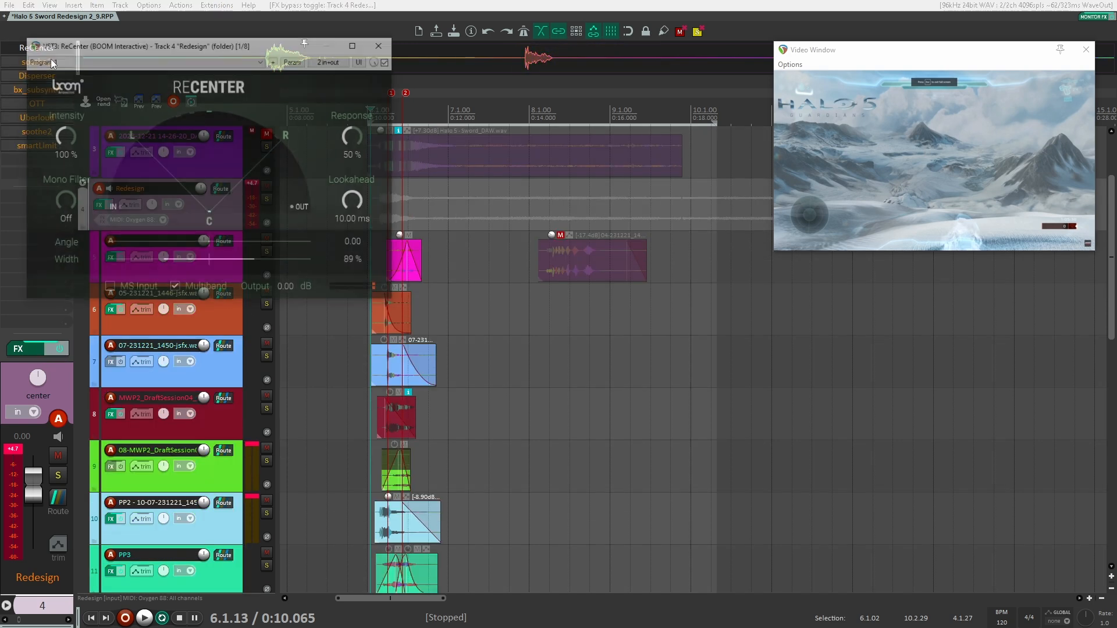
{"action": "left_click", "coordinate": [389, 47]}
{"action": "key", "text": "space"}
Play the Redesign track from 0:10.065 with soothe2 enabled and its window open, and close the plugin
{"action": "key", "text": "space"}
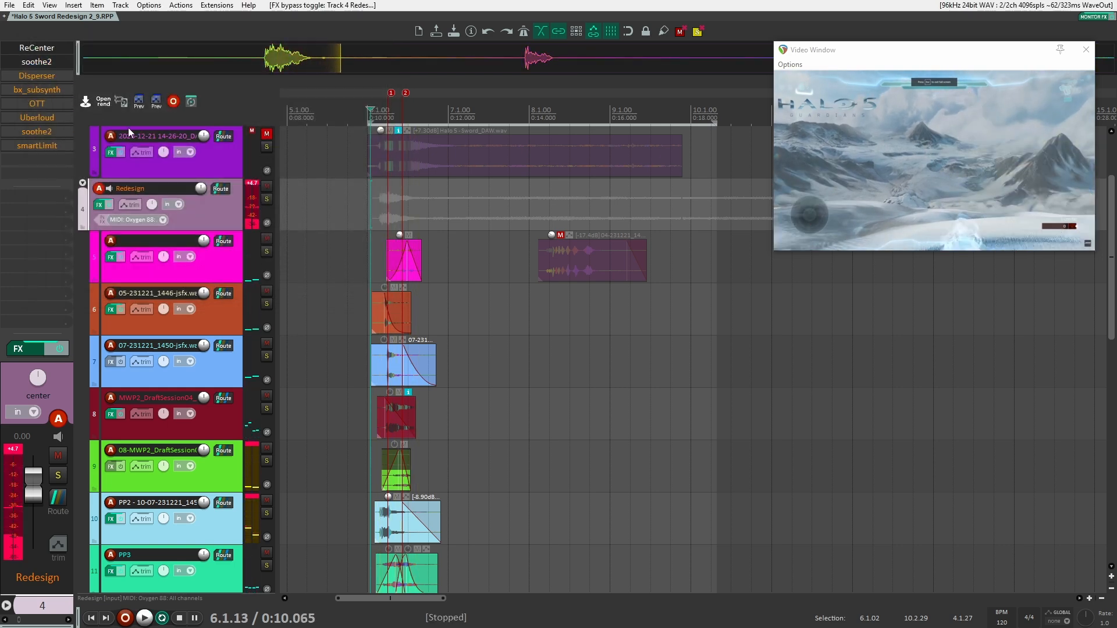
{"action": "key", "text": "space"}
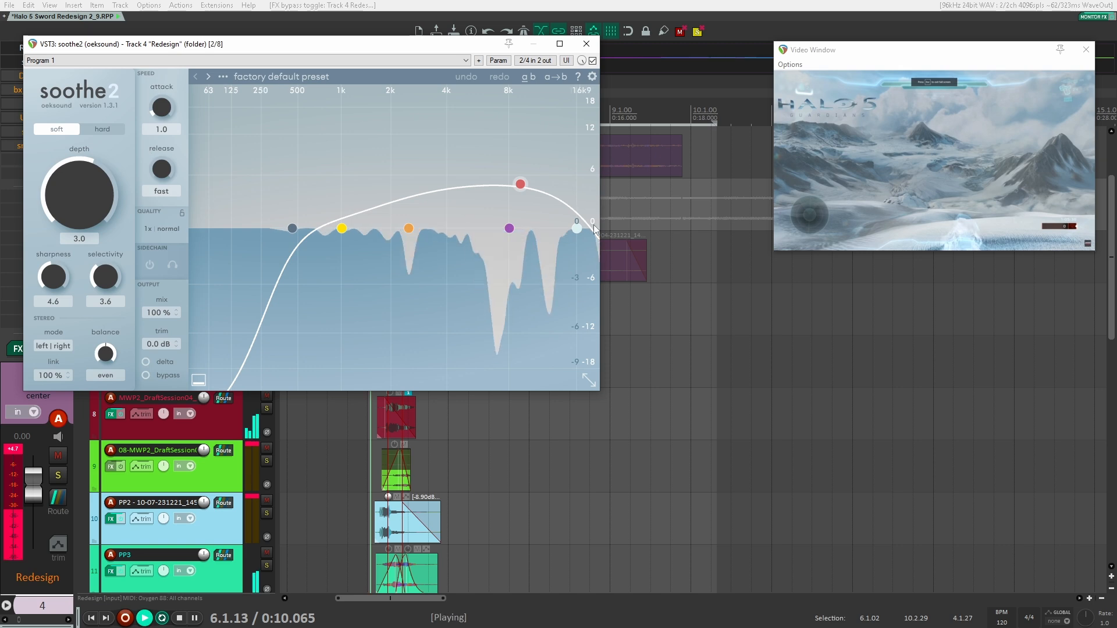
{"action": "left_click", "coordinate": [582, 47]}
{"action": "key", "text": "space"}
Enable Disperser and bx_subsynth in turn on the Redesign track, playing from 0:10.065 with each plugin open
{"action": "left_click", "coordinate": [45, 81]}
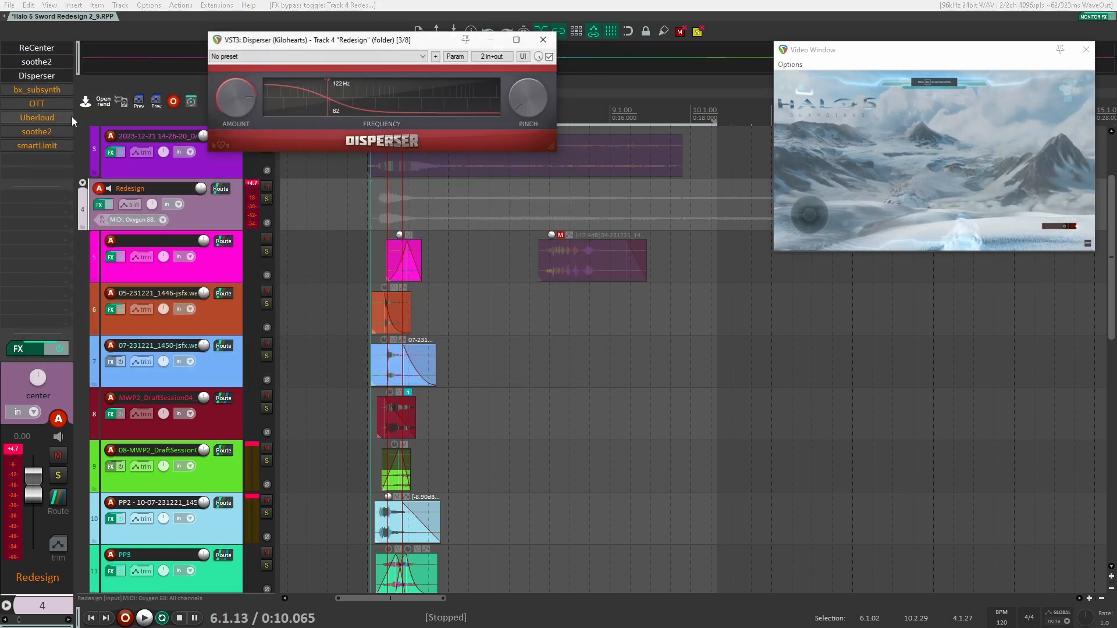
{"action": "key", "text": "space"}
{"action": "left_click", "coordinate": [33, 88]}
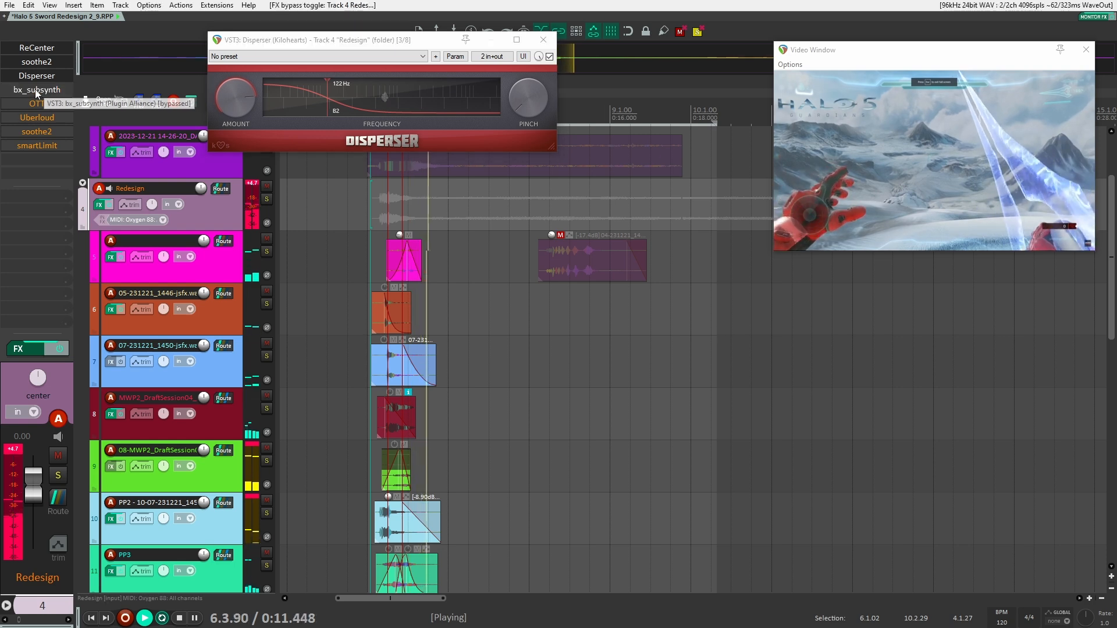
{"action": "key", "text": "space"}
{"action": "key", "text": "space"}
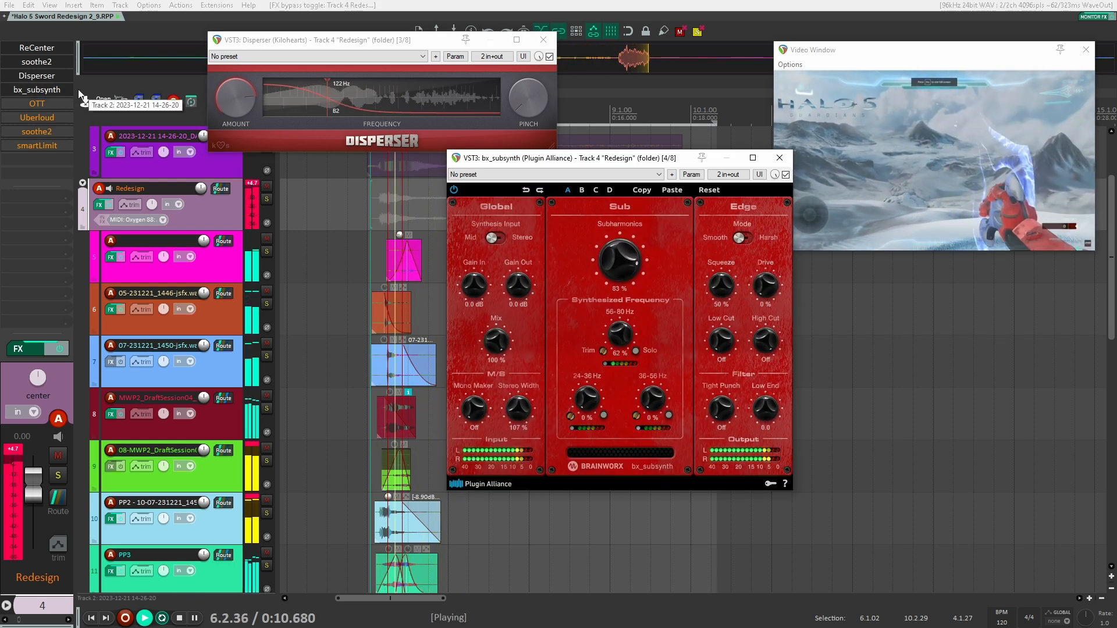
Enable OTT and Uberloud in turn on the Redesign track, playing from 0:10.065 with each plugin's window open
{"action": "key", "text": "space"}
{"action": "left_click", "coordinate": [38, 105], "text": "shift"}
{"action": "key", "text": "space"}
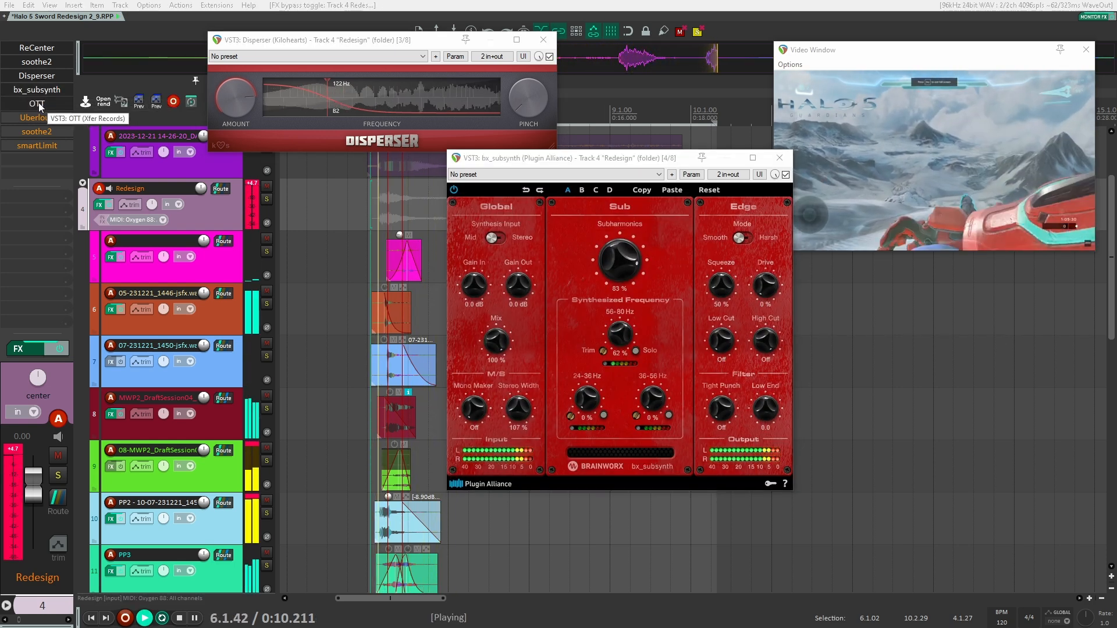
{"action": "left_click", "coordinate": [38, 105]}
{"action": "key", "text": "space"}
{"action": "left_click", "coordinate": [41, 117], "text": "shift"}
{"action": "left_click", "coordinate": [41, 118]}
Enable the second soothe2 on the Redesign track, move its opened window clear of the effects list, and audition from 0:10.065
{"action": "key", "text": "space"}
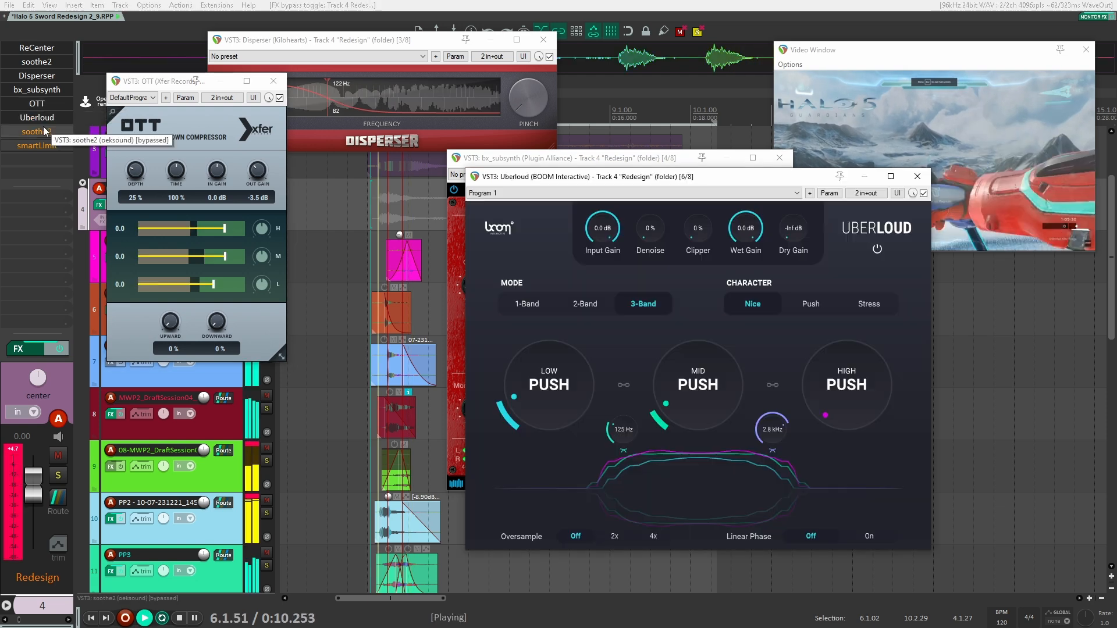
{"action": "key", "text": "space"}
{"action": "left_click", "coordinate": [41, 133], "text": "shift"}
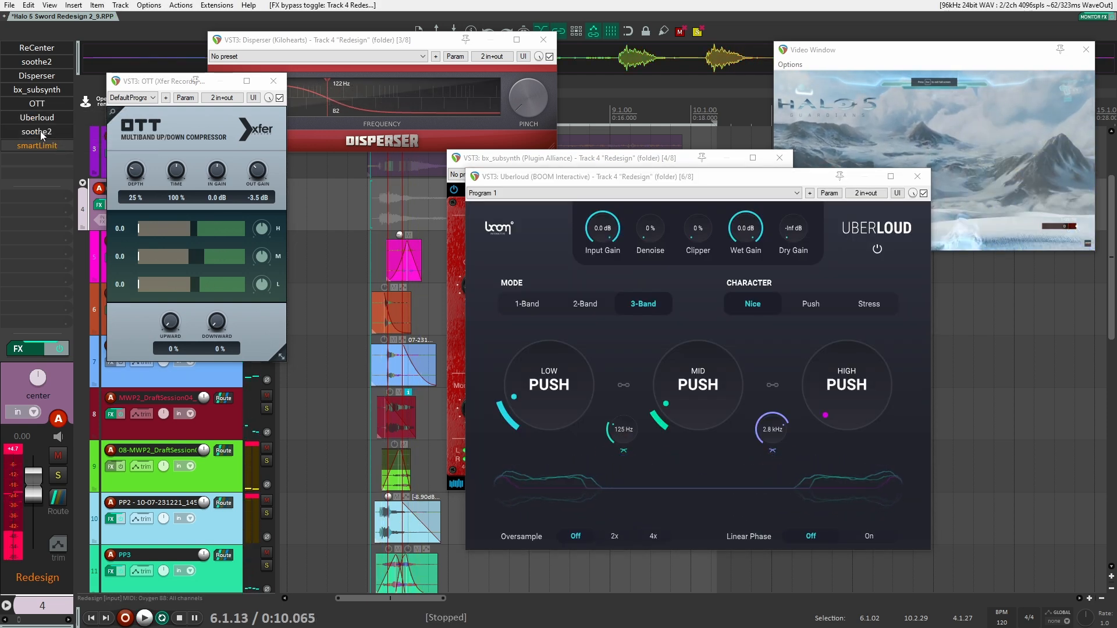
{"action": "left_click", "coordinate": [40, 133]}
{"action": "key", "text": "space"}
{"action": "left_click_drag", "start_coordinate": [170, 78], "coordinate": [528, 41]}
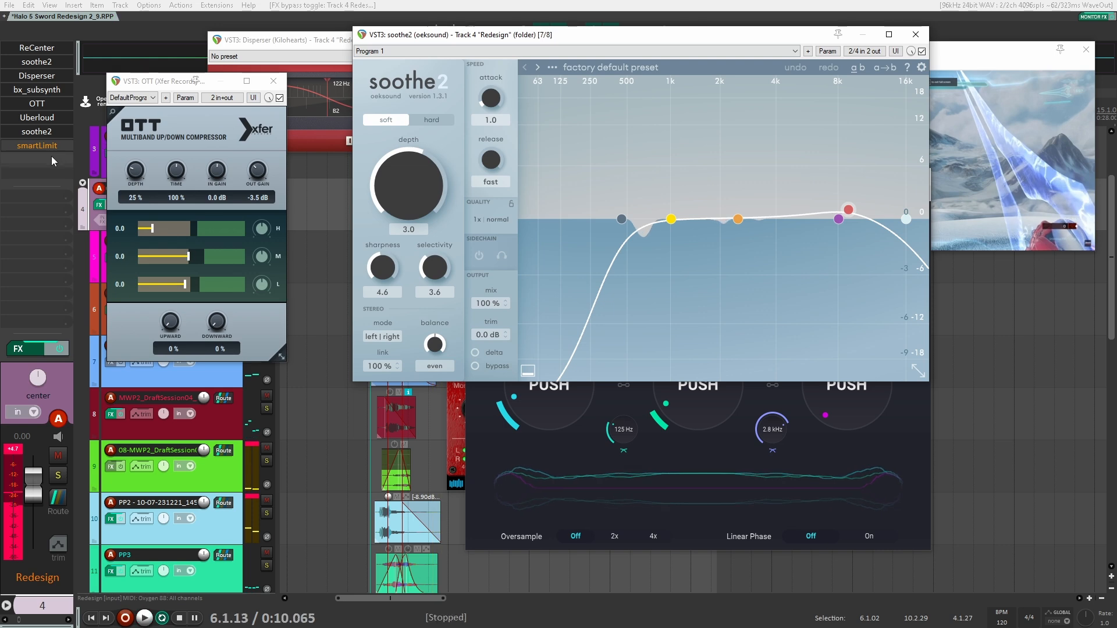
{"action": "key", "text": "space"}
Enable smartLimit on the Redesign track, play the full effects chain from 0:10.065 with its window open, and close the plugin
{"action": "left_click", "coordinate": [48, 145], "text": "shift"}
{"action": "left_click", "coordinate": [48, 145]}
{"action": "key", "text": "space"}
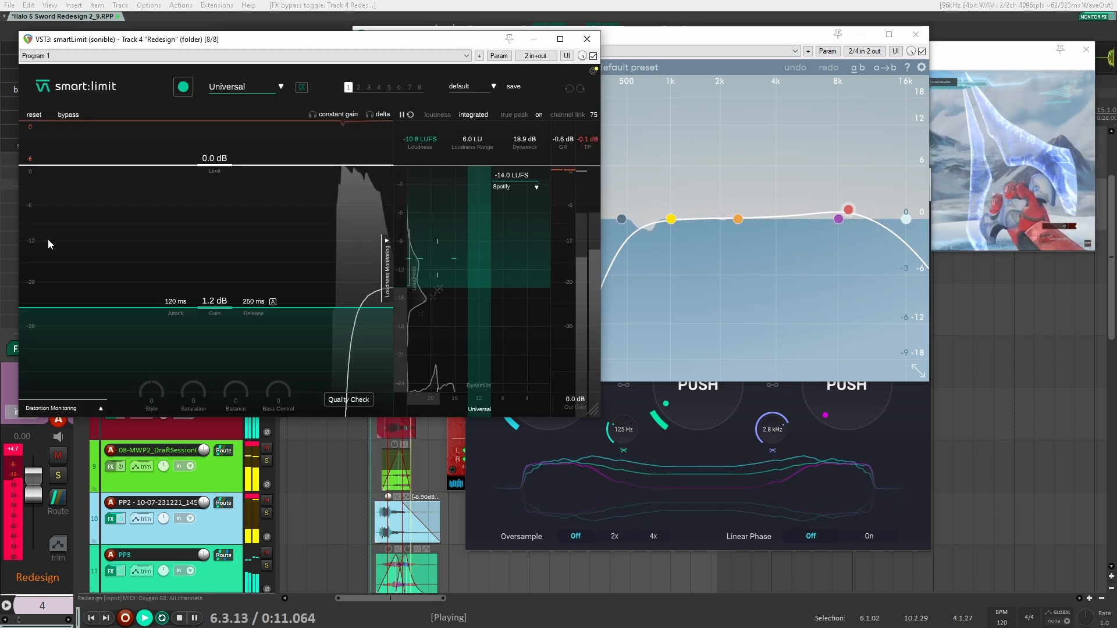
{"action": "key", "text": "space"}
{"action": "key", "text": "space"}
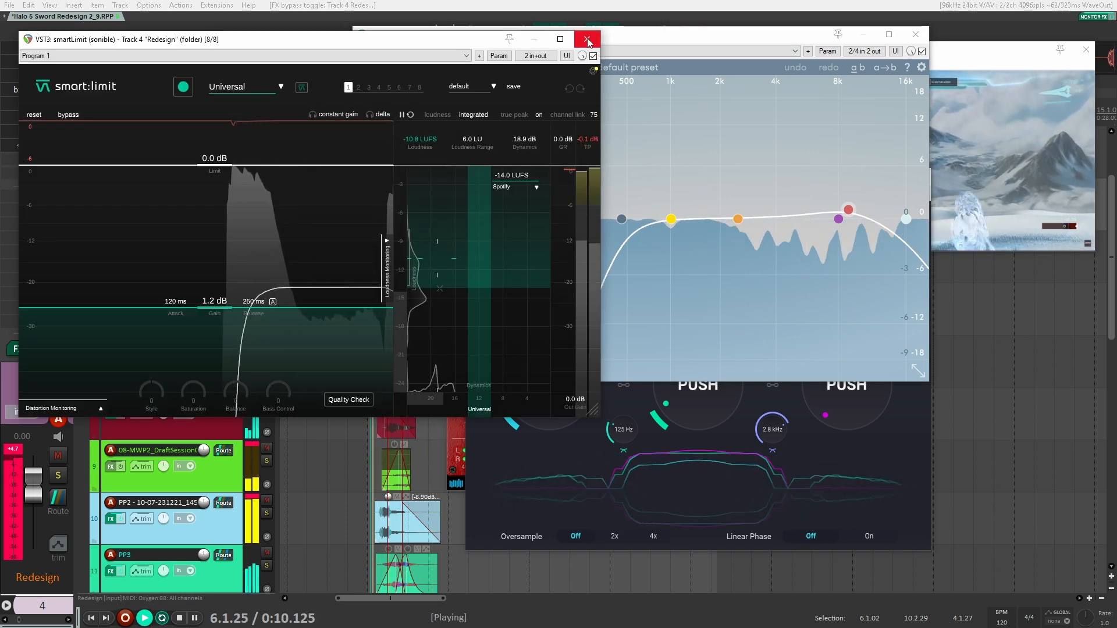
{"action": "key", "text": "space"}
{"action": "key", "text": "Escape"}
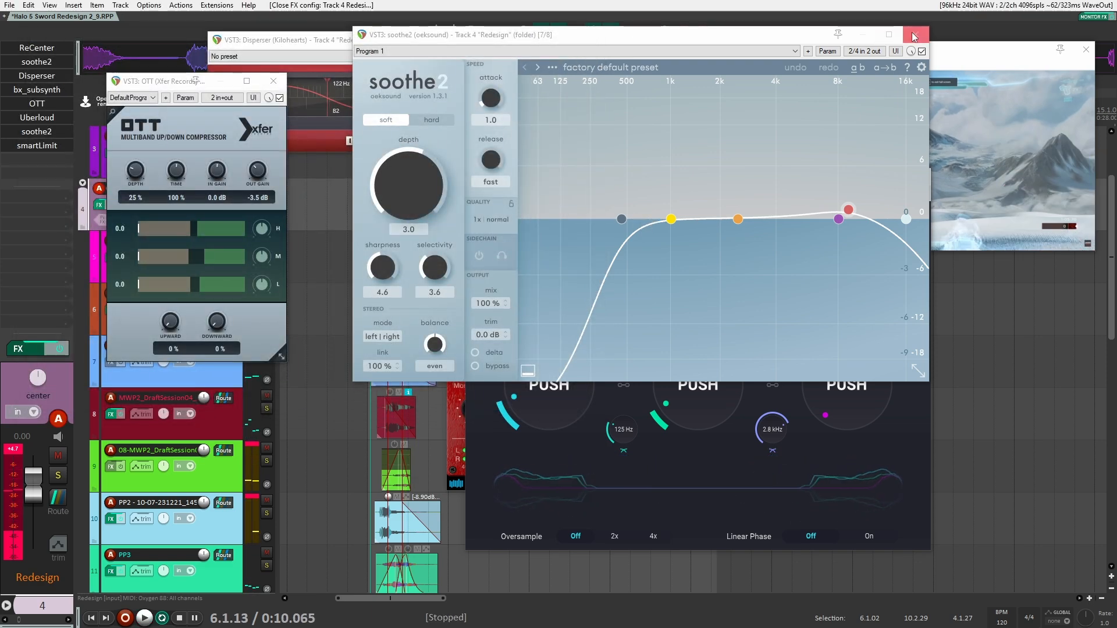